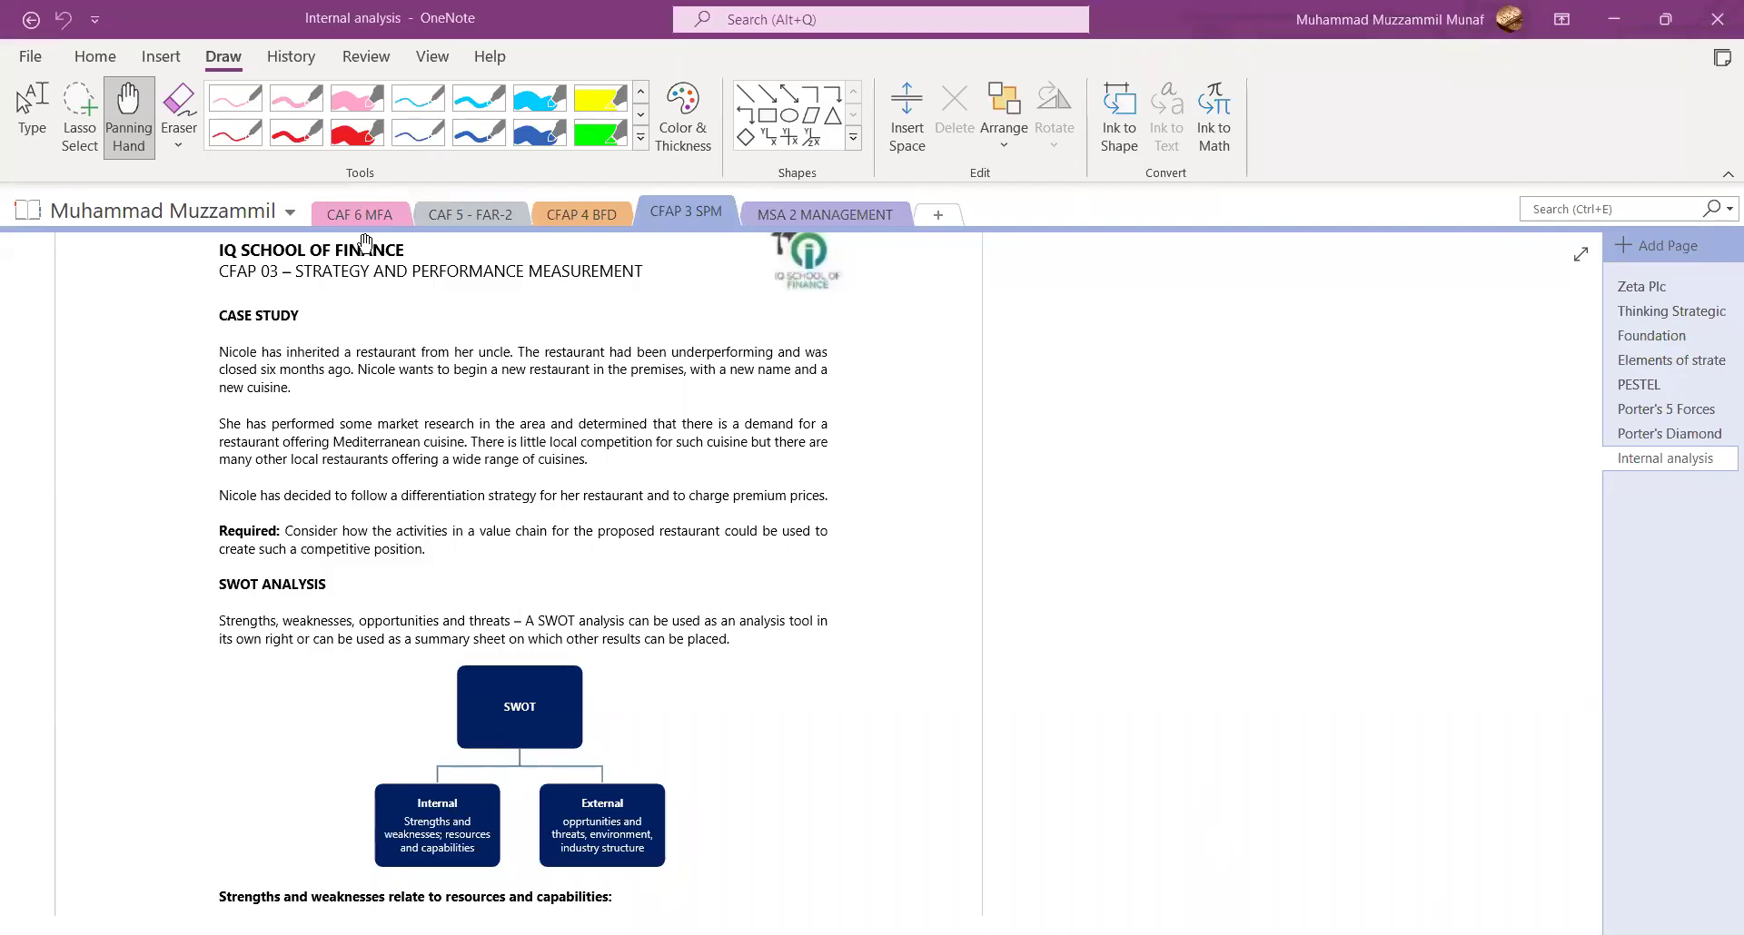
Highlight in yellow 'underperforming', 'closed six months ago', 'a new name' and the market-research phrase.
click(610, 108)
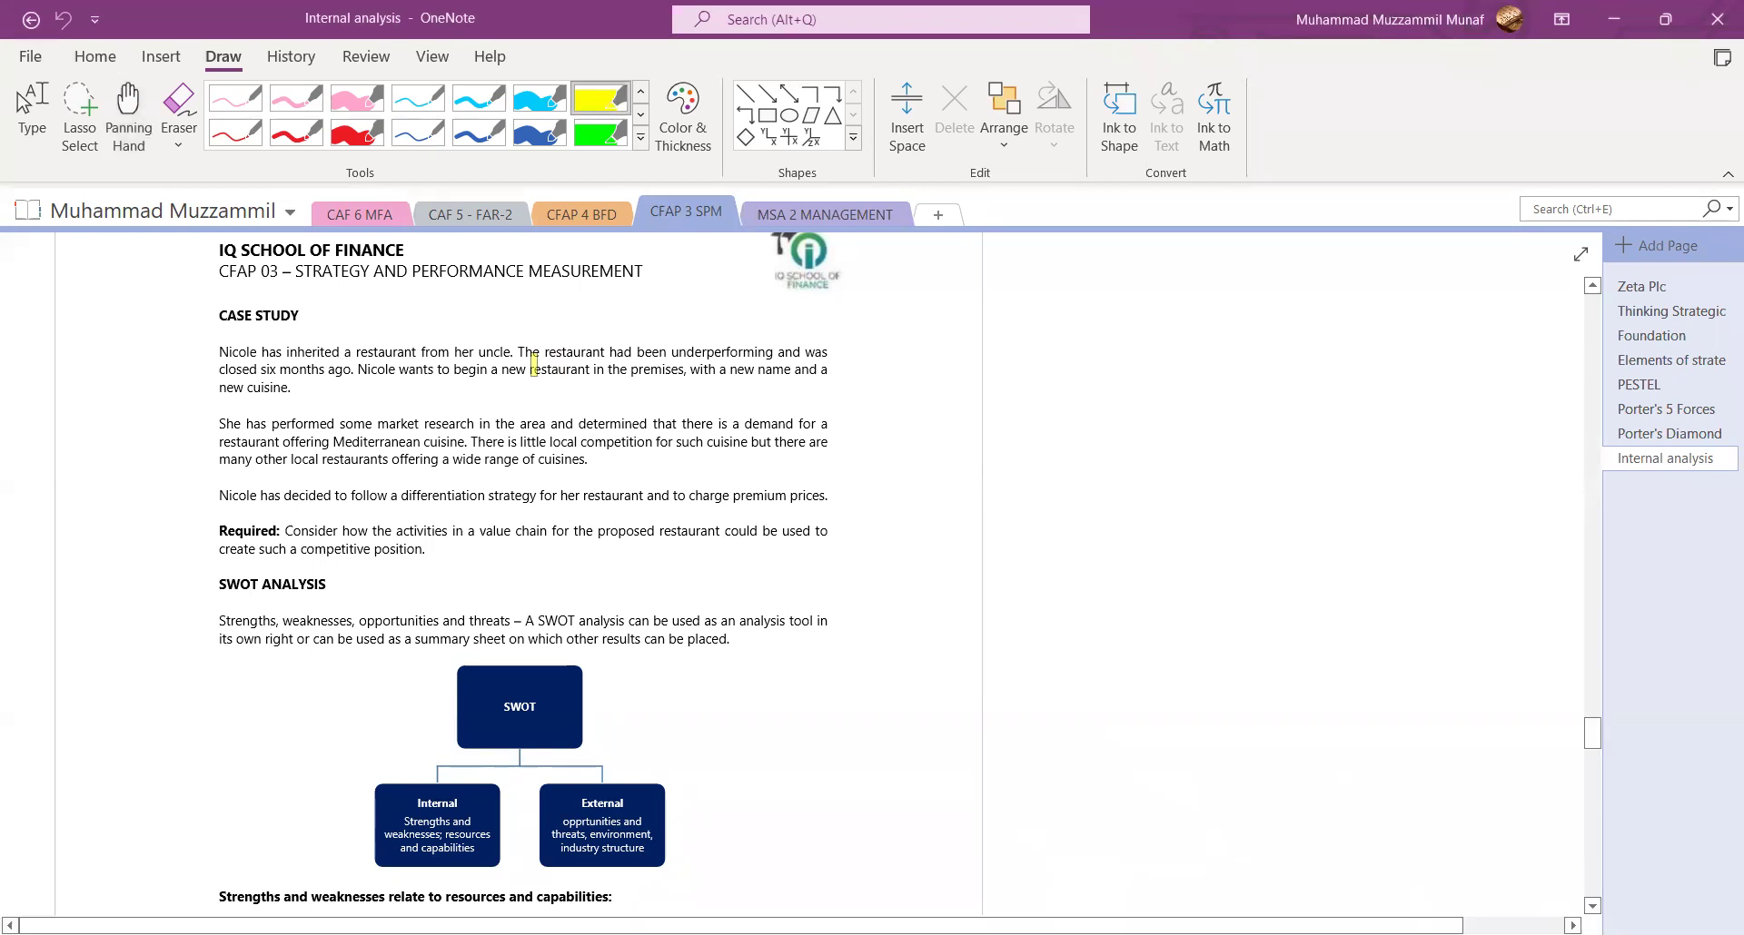
drag(680, 351, 777, 352)
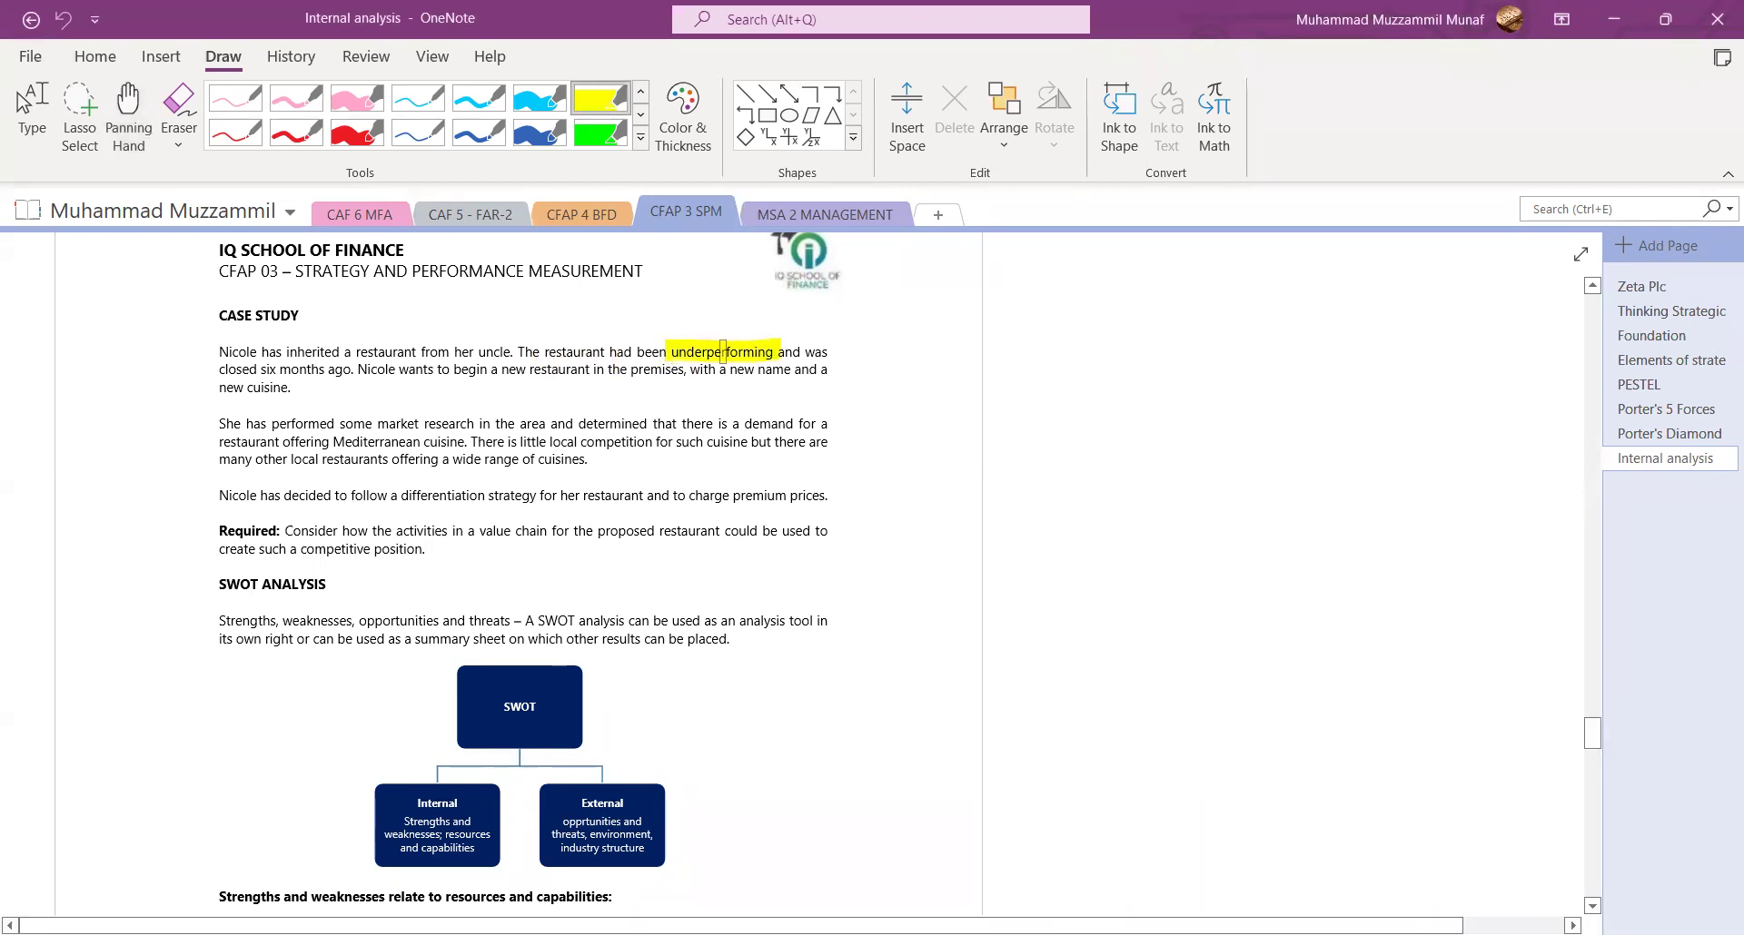
drag(211, 369, 372, 369)
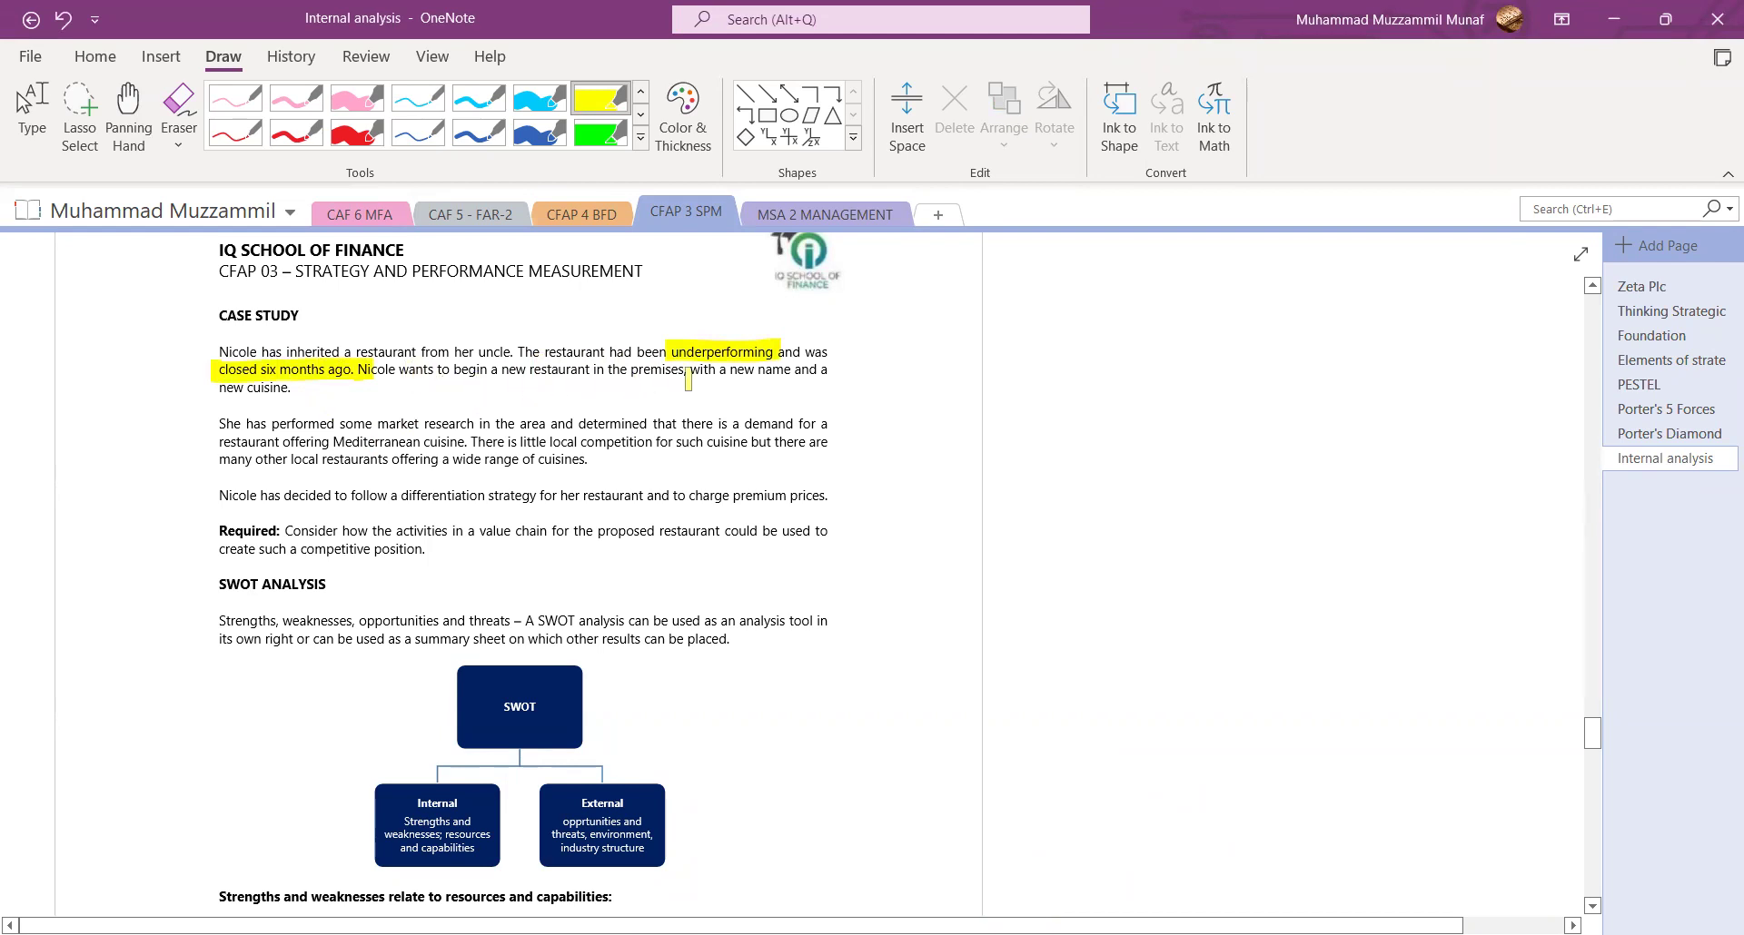
drag(719, 371, 797, 374)
drag(273, 424, 586, 423)
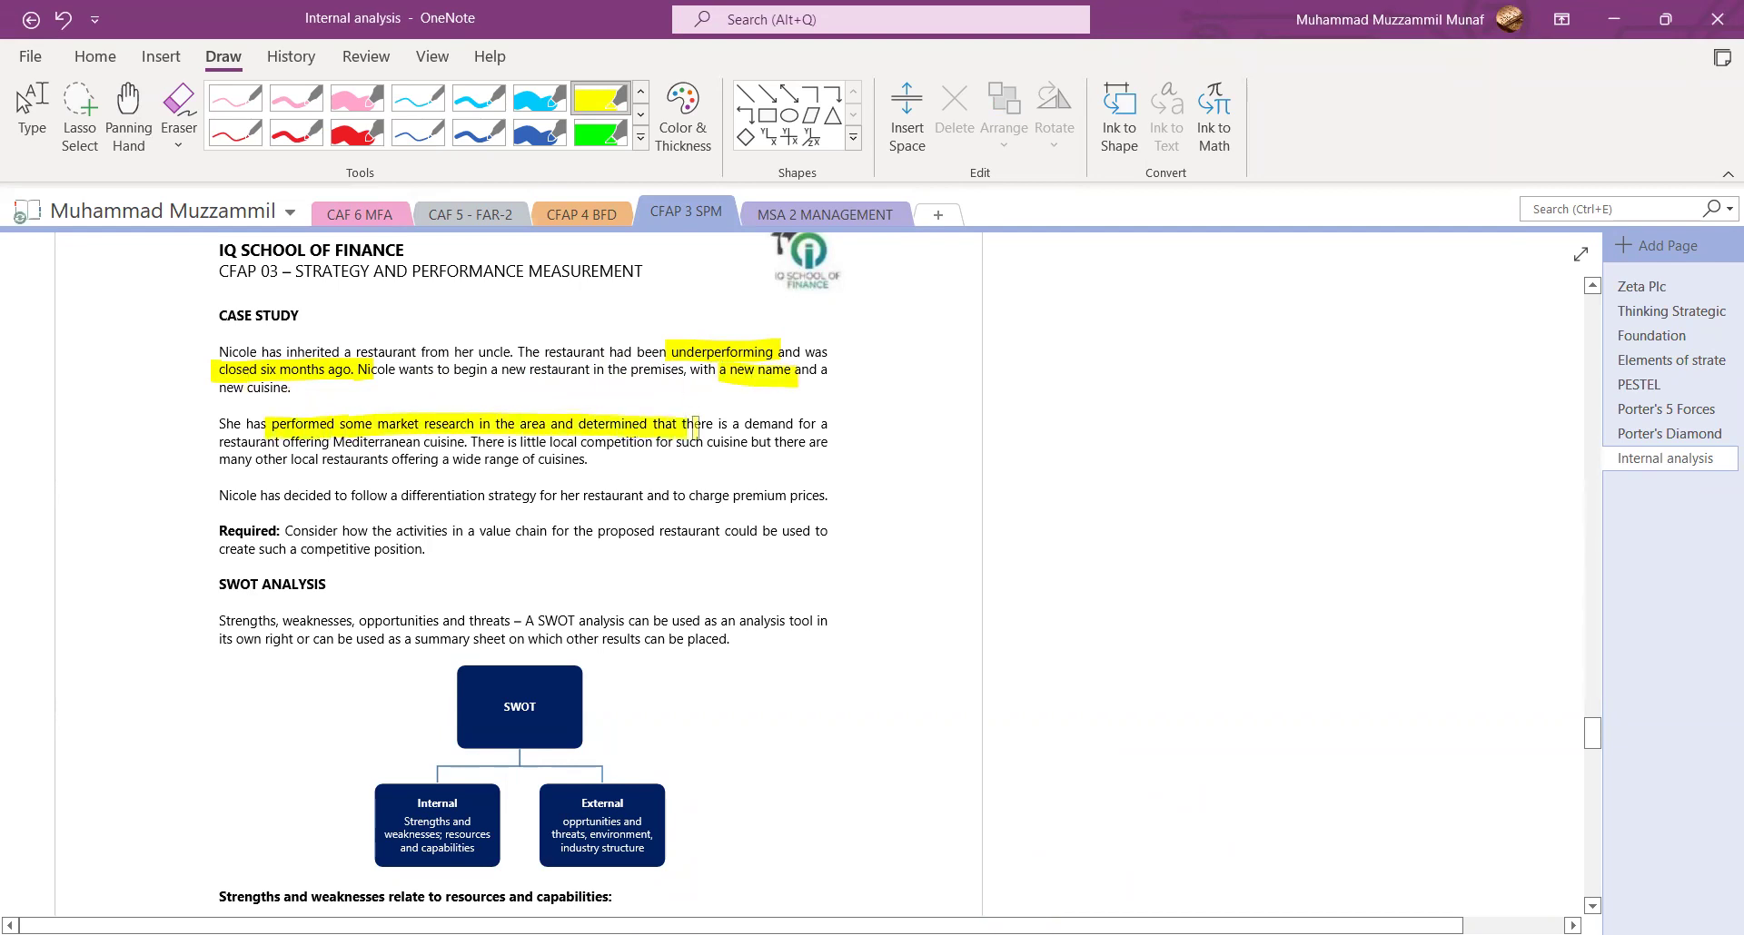
drag(586, 423, 828, 424)
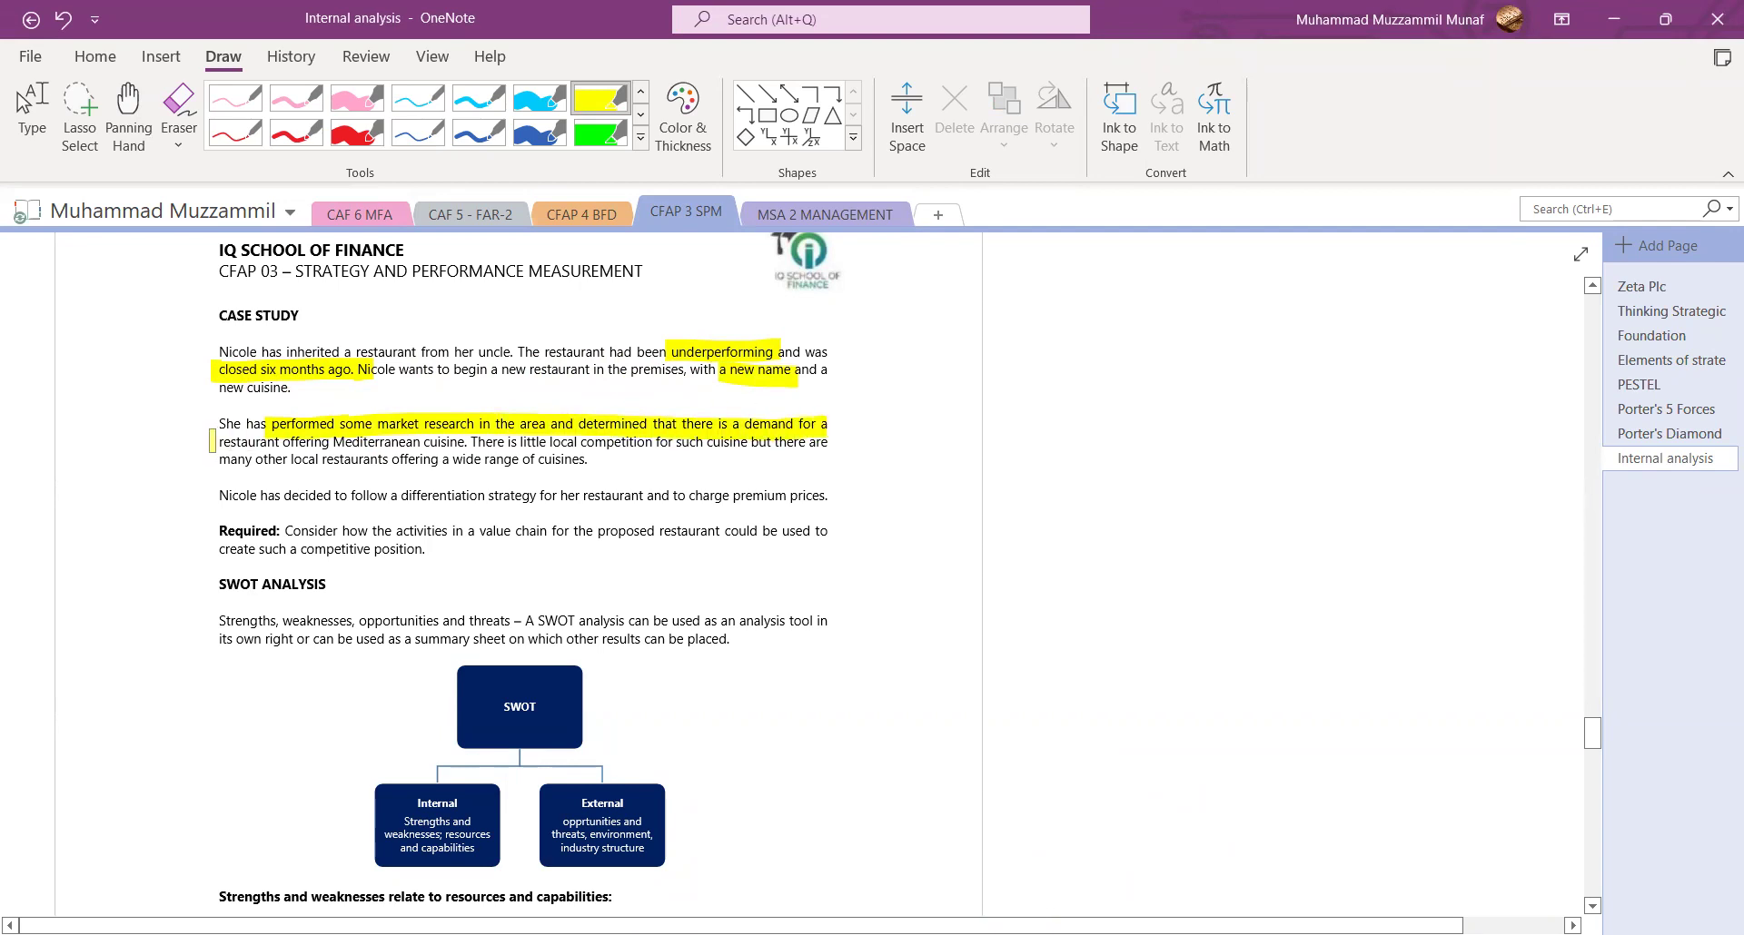
Highlight Mediterranean cuisine, local competition, the differentiation sentence and the Required question in yellow.
drag(213, 442, 477, 442)
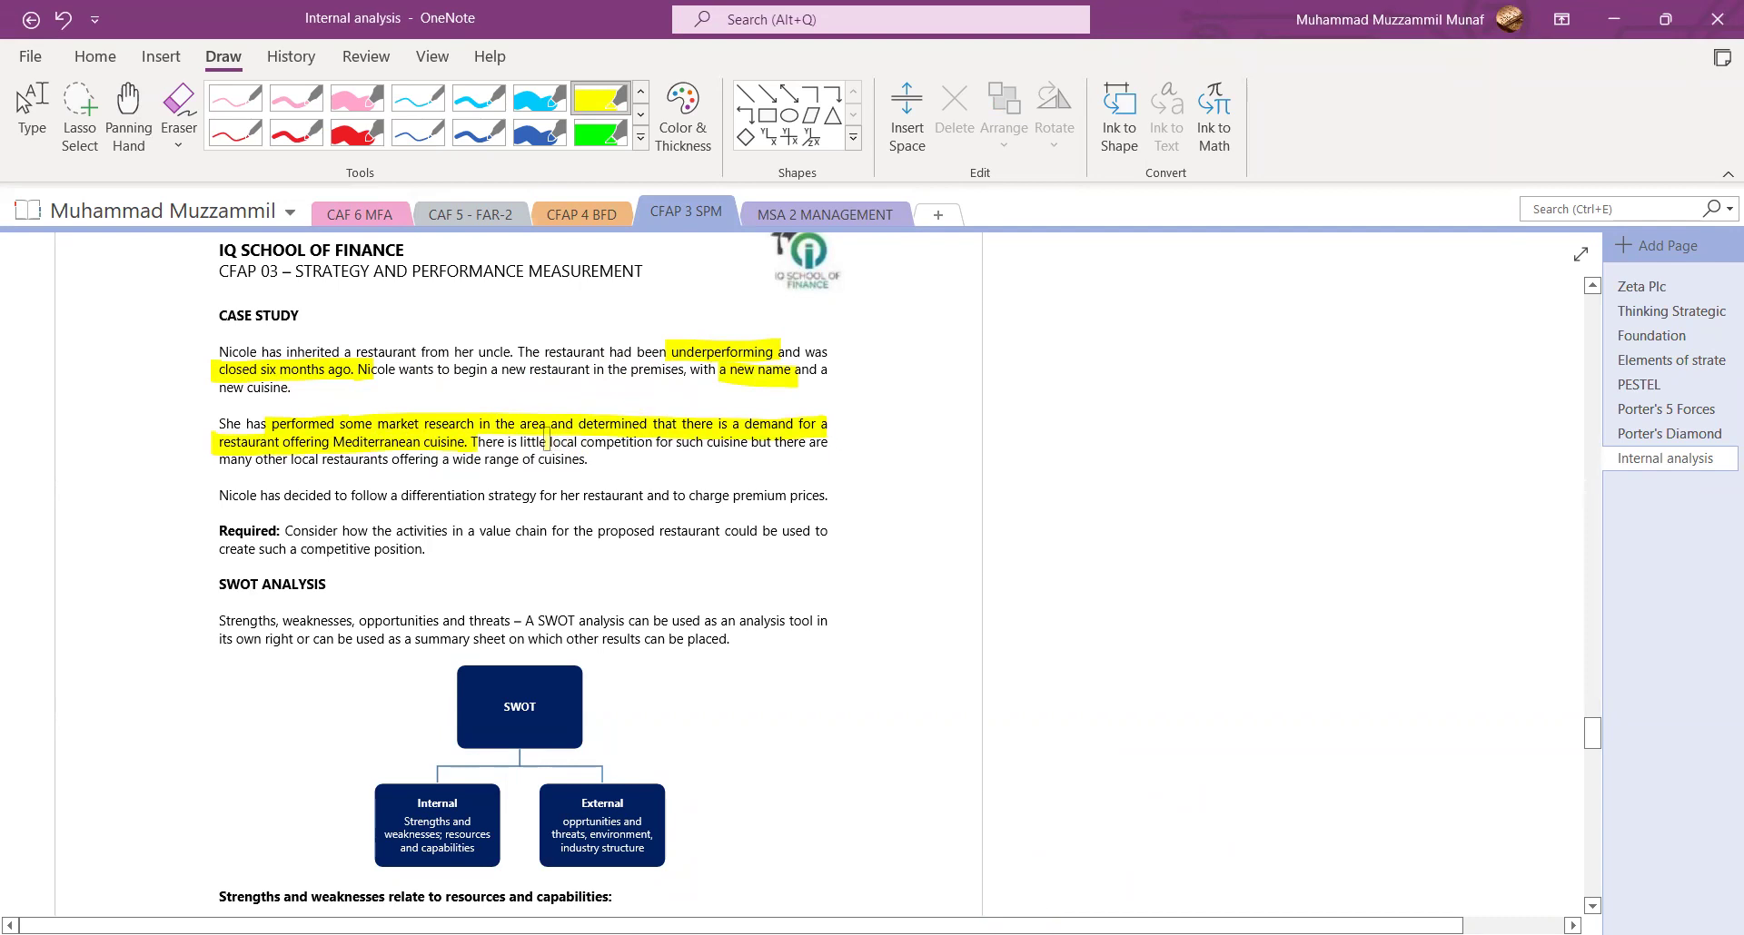
drag(534, 443, 754, 445)
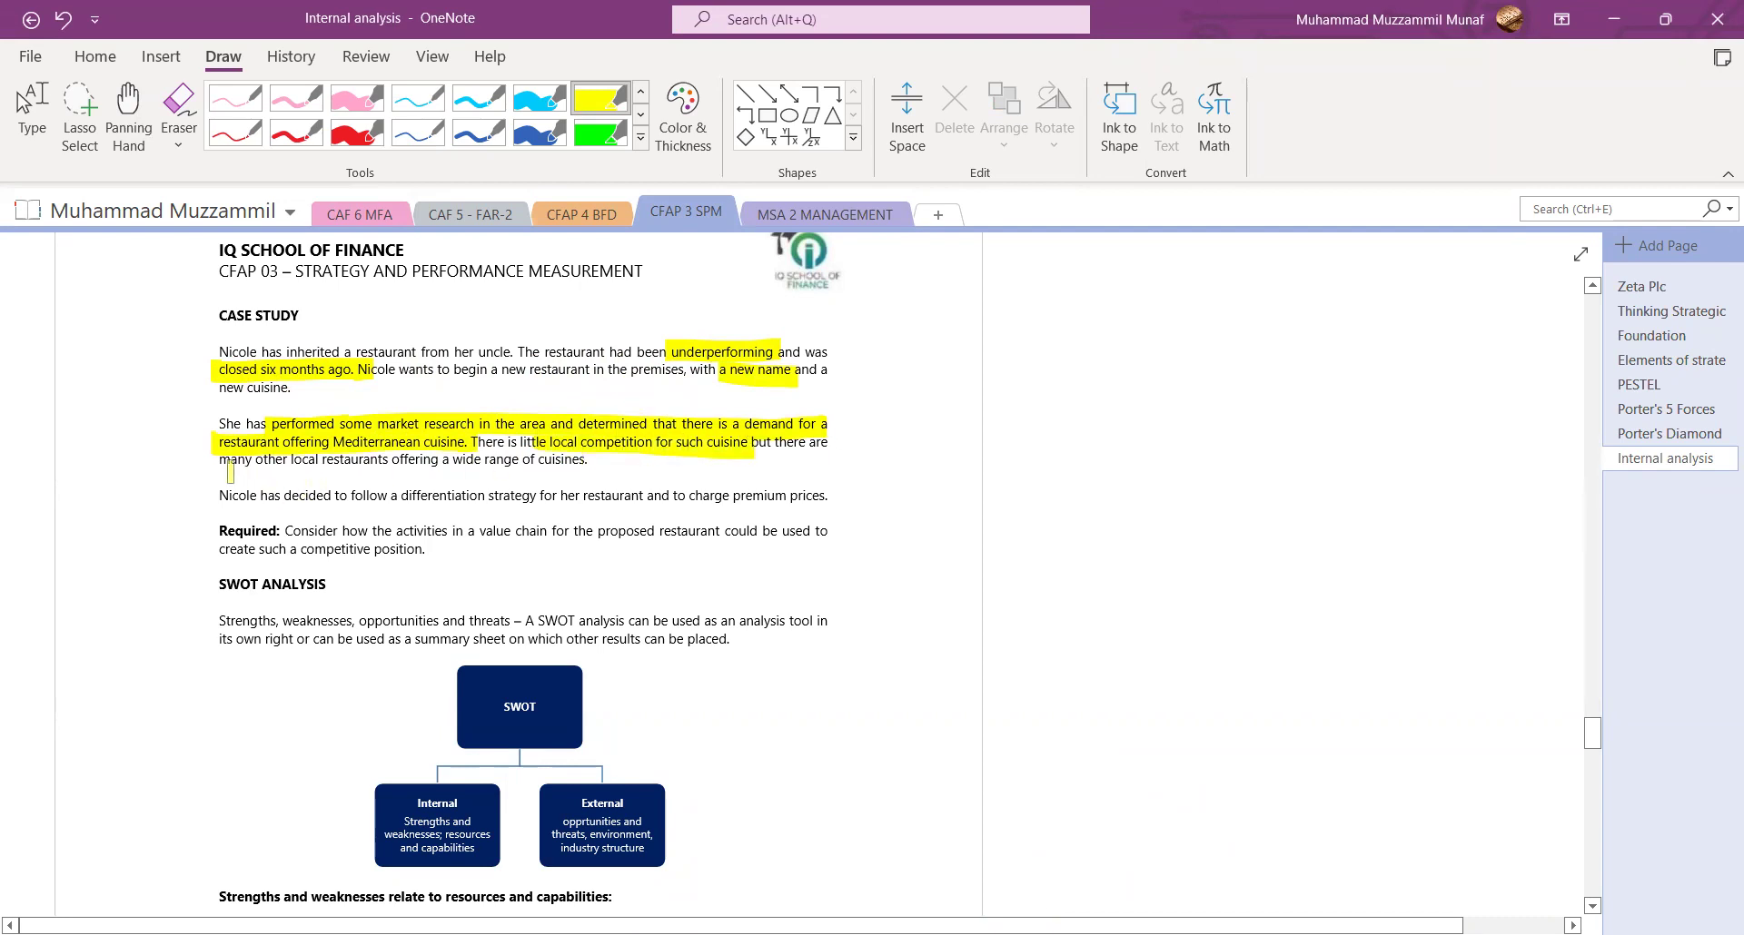
drag(212, 459, 601, 463)
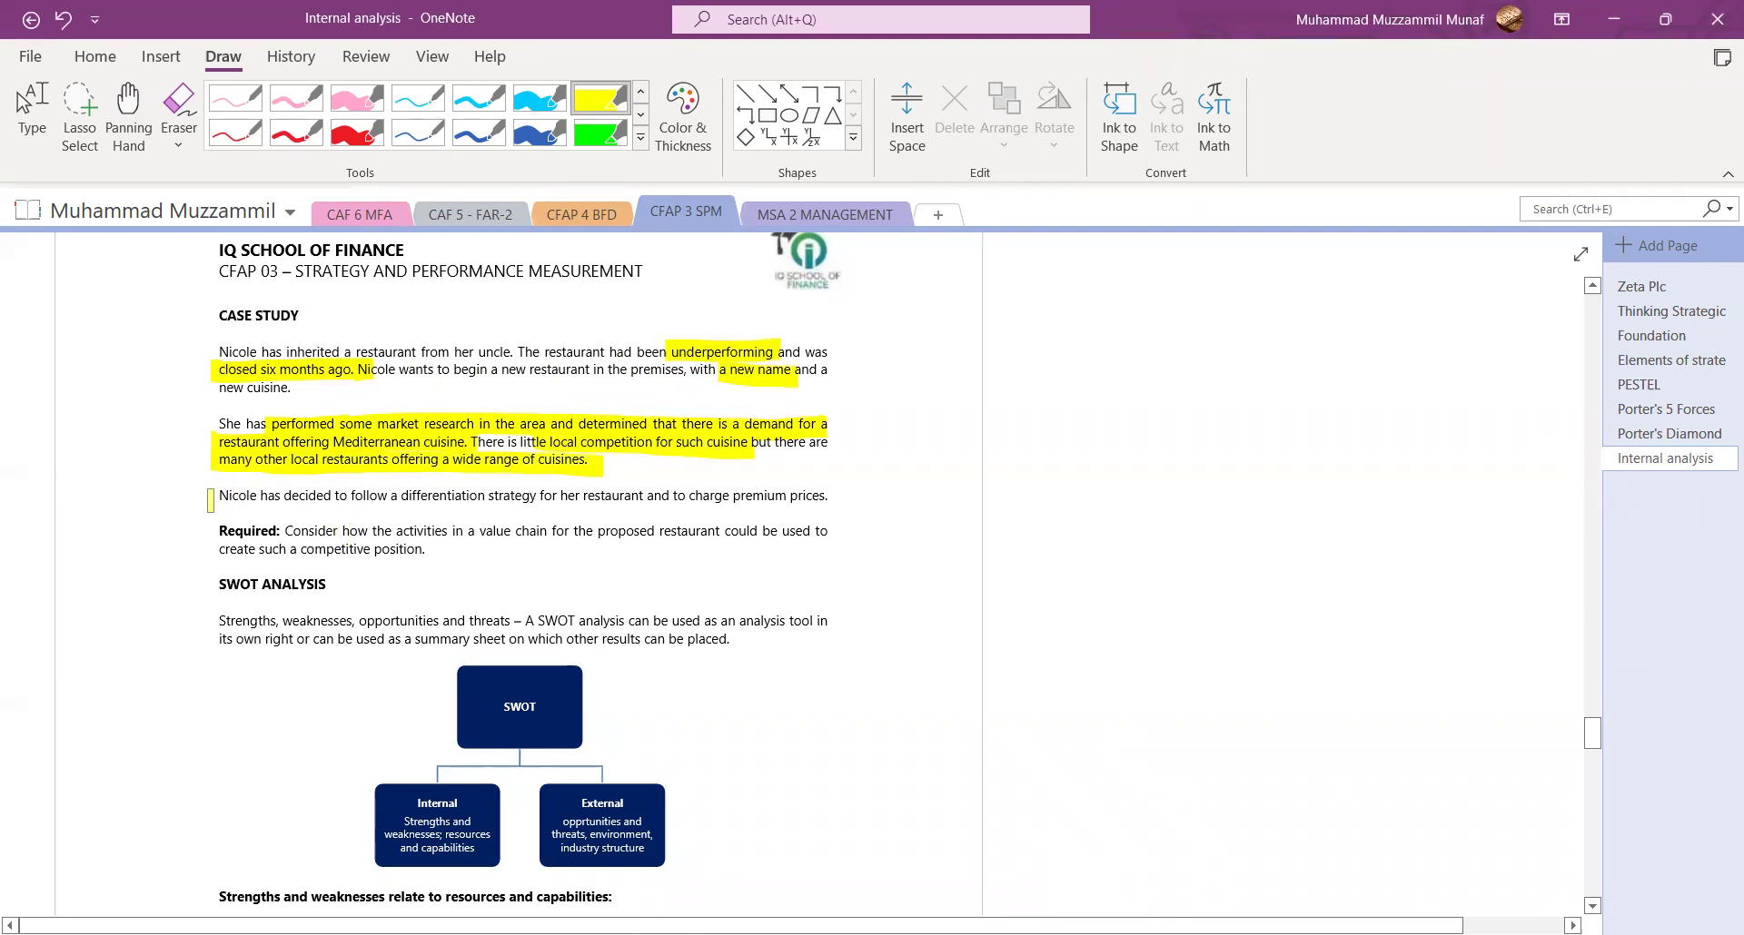
drag(210, 499, 836, 498)
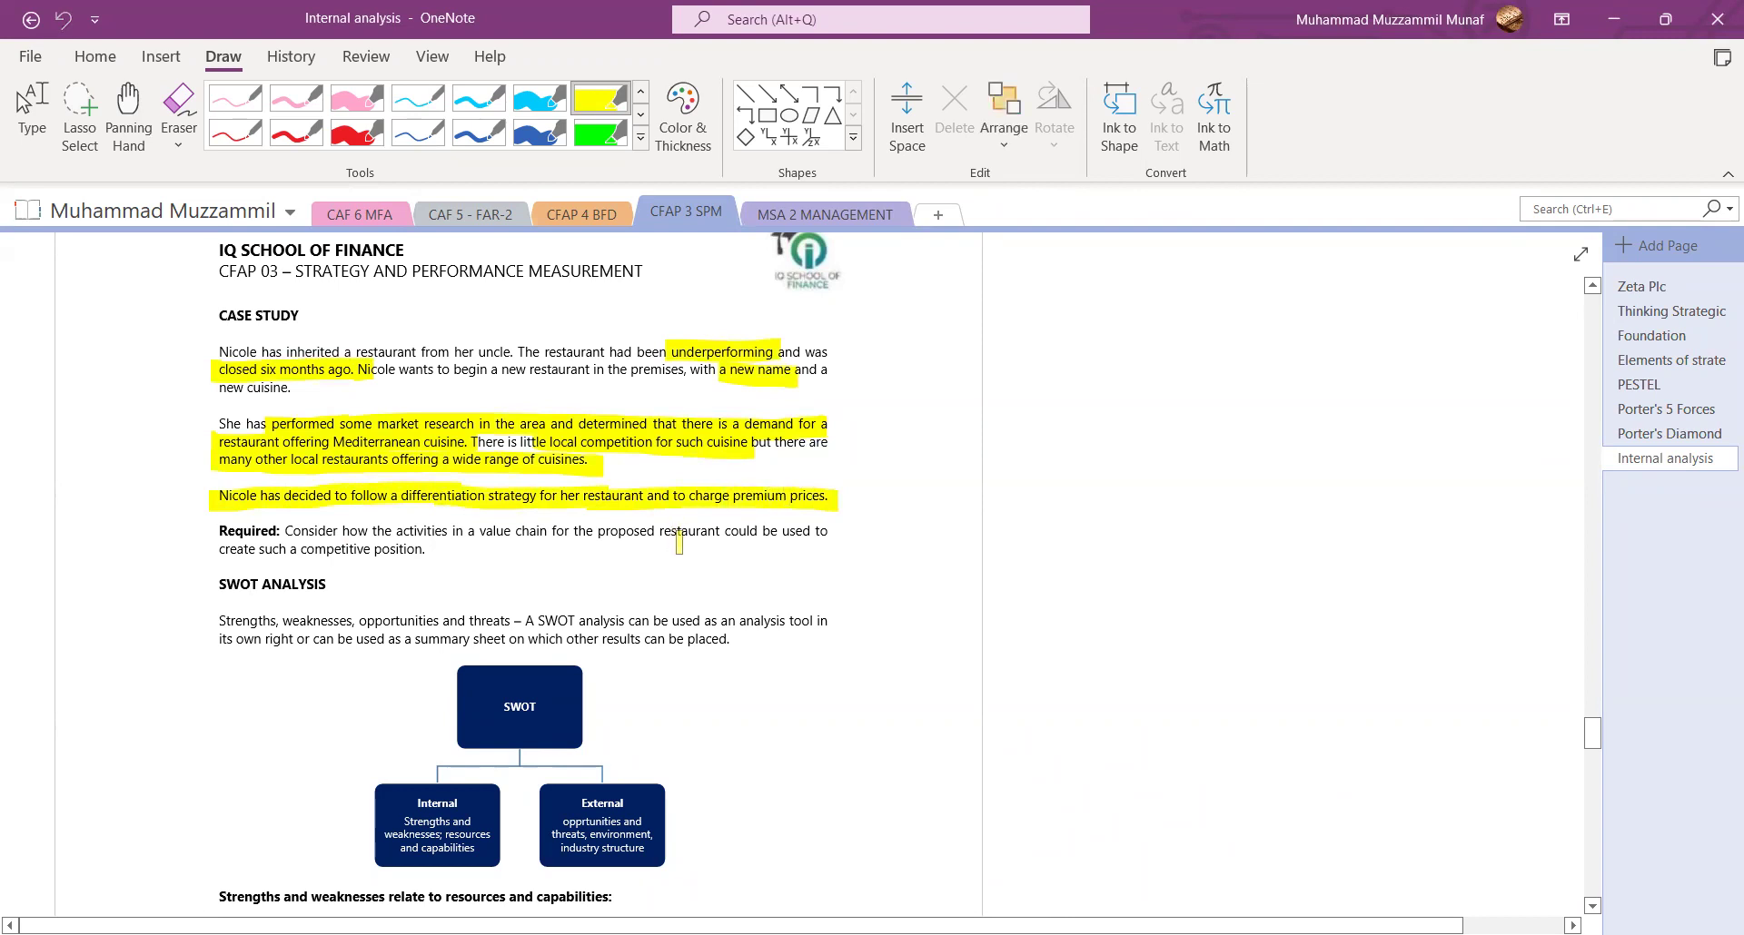
drag(291, 522, 837, 531)
drag(218, 553, 434, 552)
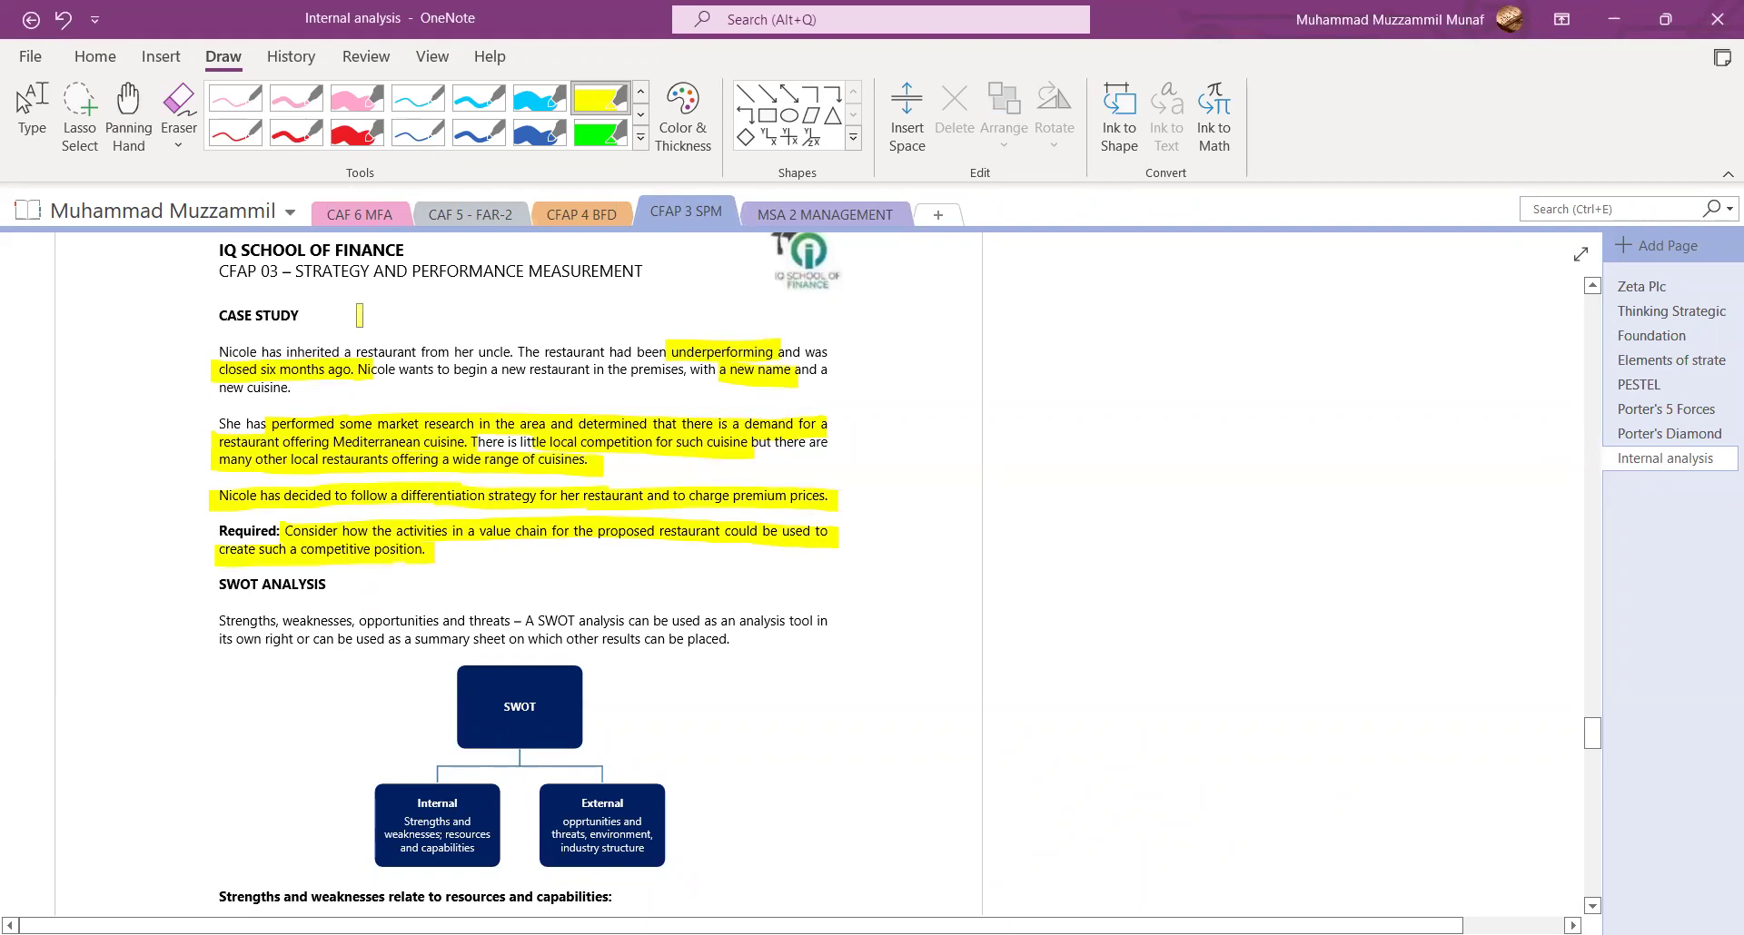
Underline 'charge premium prices' and 'differentiation strategy' in blue ink.
click(478, 132)
drag(690, 509, 843, 515)
drag(396, 512, 539, 512)
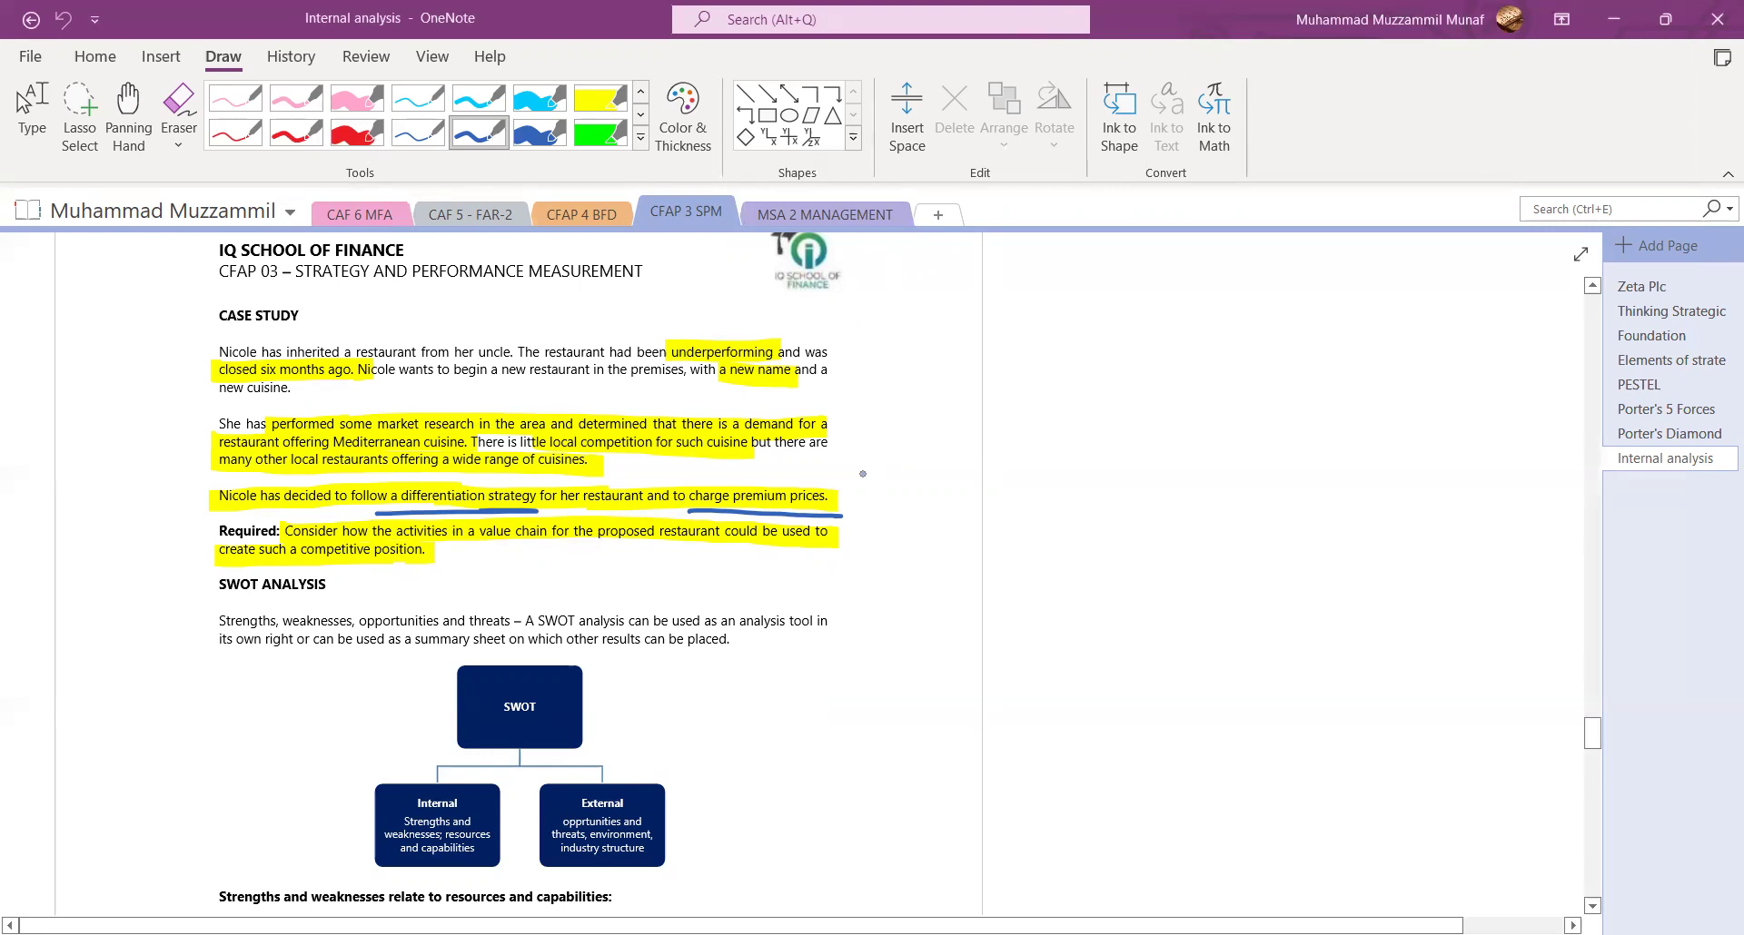
Draw a blue bracket beside the case study with a second branch for taste and recipes.
mouse_move(857, 475)
mouse_down()
mouse_move(877, 323)
mouse_move(1104, 309)
mouse_move(1119, 328)
mouse_move(1229, 307)
mouse_up()
drag(874, 368, 963, 352)
mouse_move(945, 352)
mouse_down()
mouse_move(946, 373)
mouse_move(979, 374)
mouse_up()
drag(980, 353, 1022, 366)
mouse_move(1015, 355)
mouse_down()
mouse_move(1015, 375)
mouse_move(1034, 373)
mouse_up()
mouse_move(1046, 360)
mouse_down()
mouse_move(1131, 359)
mouse_move(1119, 389)
mouse_move(1156, 363)
mouse_move(1246, 359)
mouse_up()
Add a third blue branch reading 'Our service to the customers'.
drag(863, 421, 920, 416)
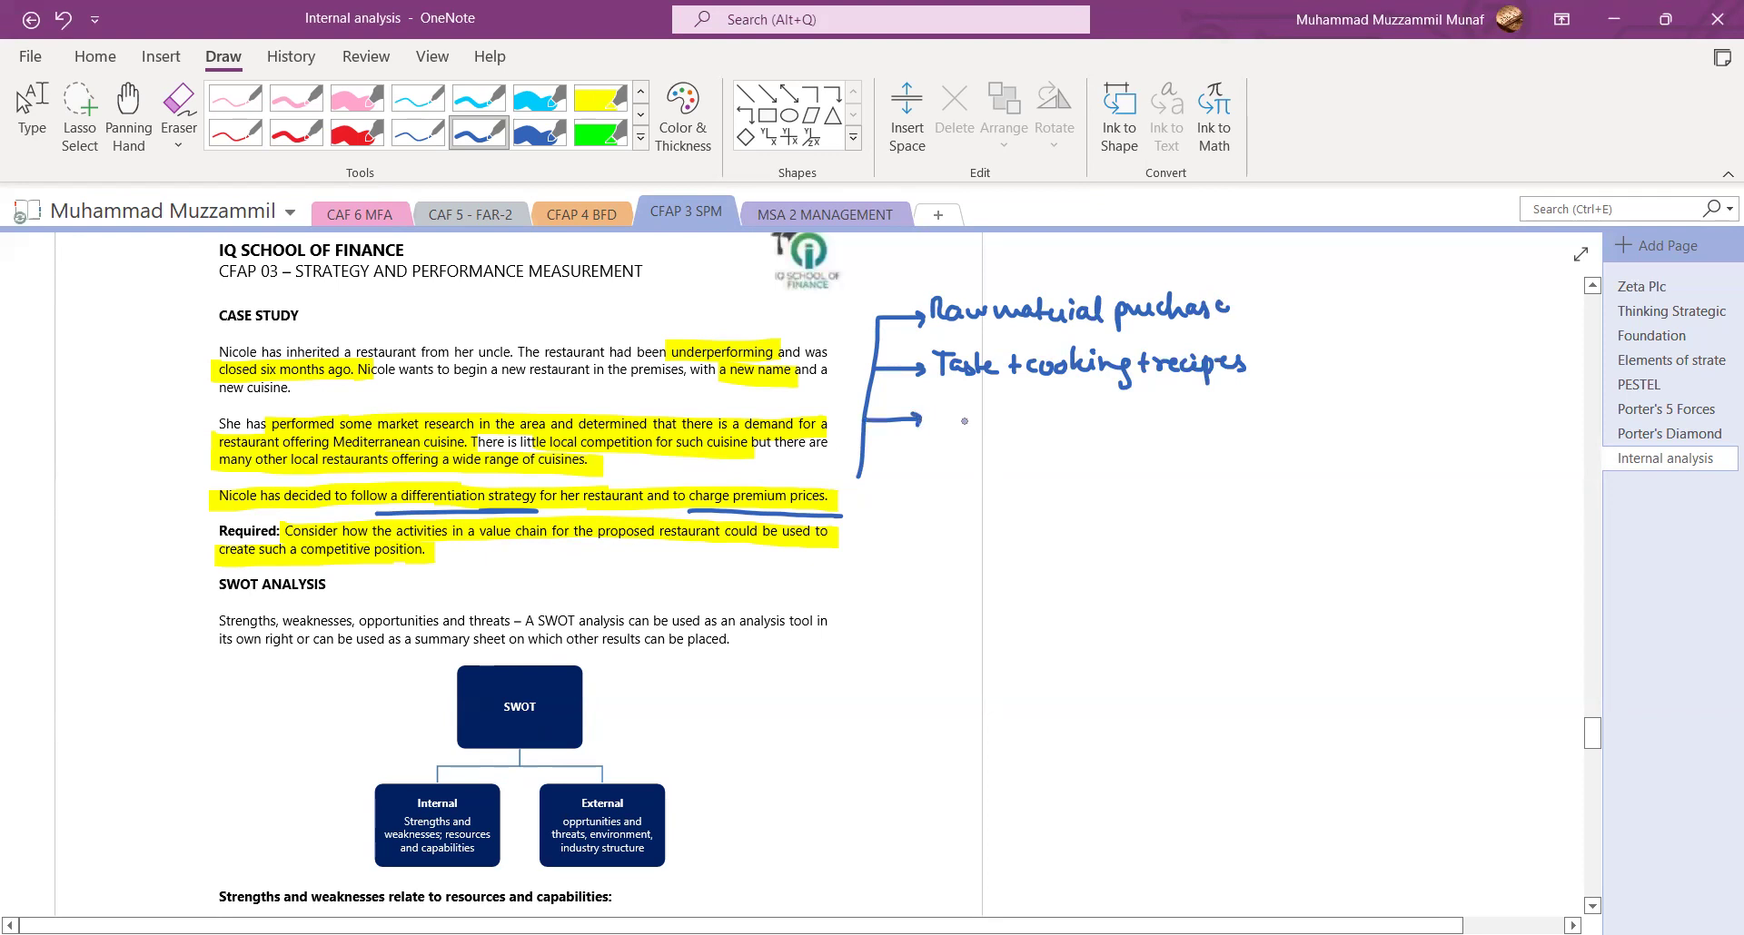
drag(943, 416, 1096, 419)
drag(1103, 417, 1192, 414)
drag(1201, 409, 1324, 411)
Add branches 'Variety + value for money', erasing 'price', and 'Feedback management'.
mouse_move(860, 468)
mouse_down()
mouse_move(983, 457)
mouse_move(999, 505)
mouse_move(1031, 469)
mouse_up()
drag(1022, 460, 1040, 459)
mouse_move(1050, 454)
mouse_down()
mouse_move(1050, 488)
mouse_move(1083, 460)
mouse_move(1113, 461)
mouse_up()
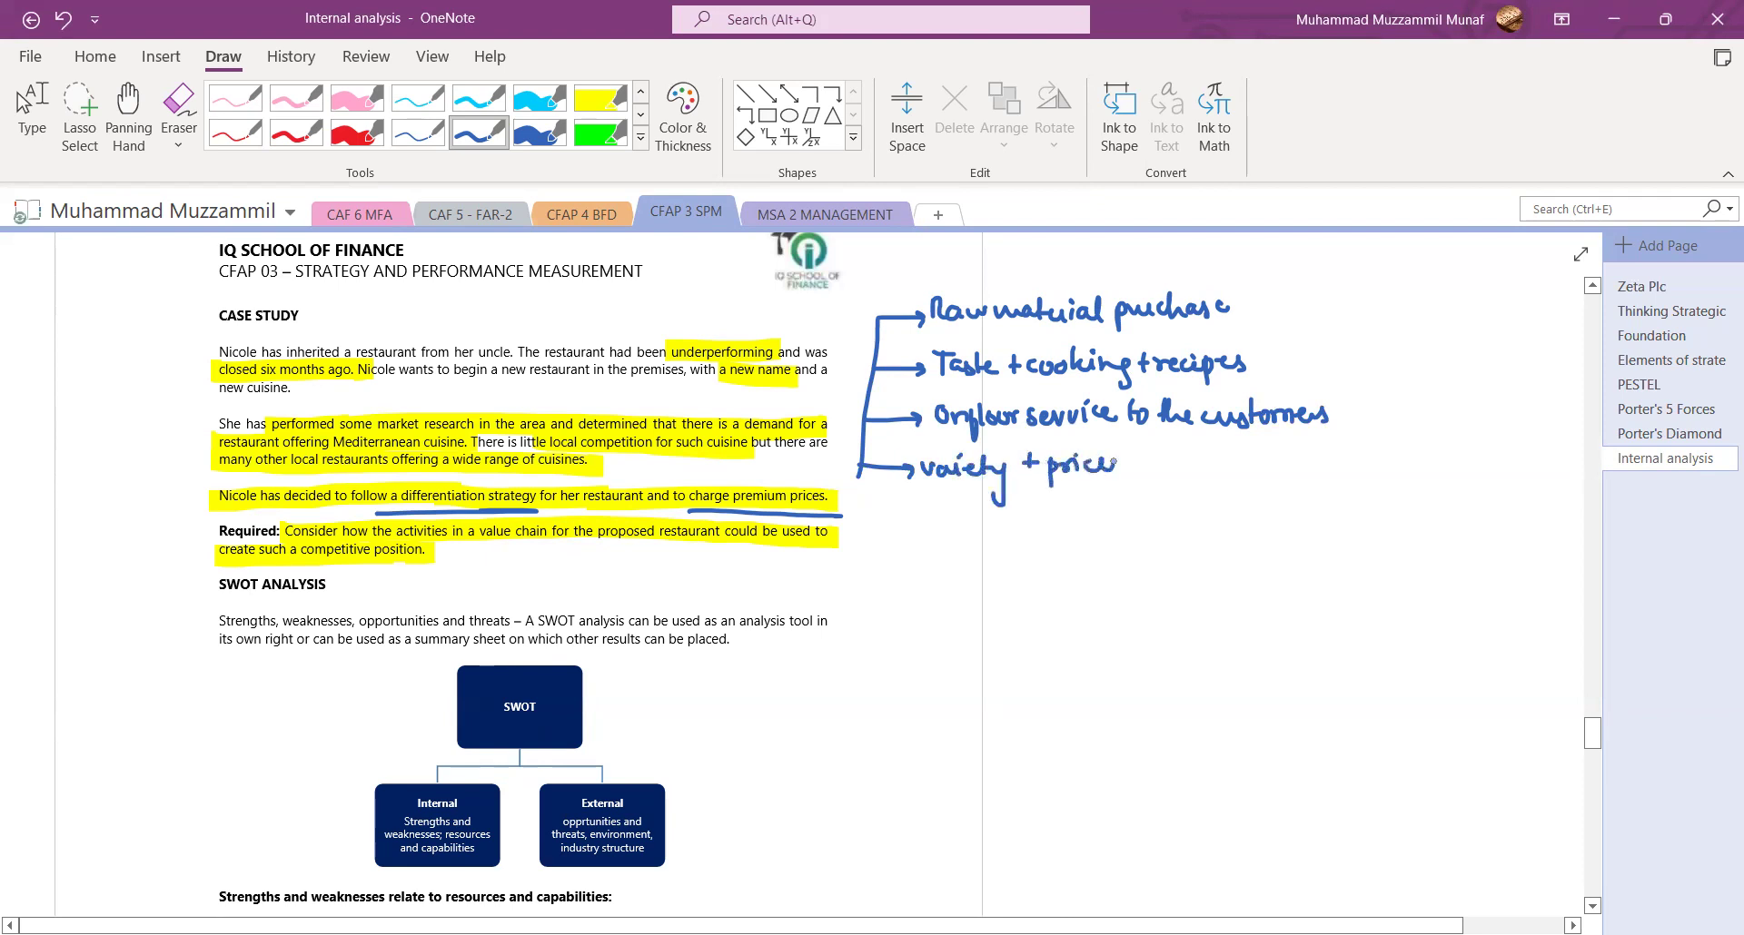
click(179, 113)
mouse_move(1094, 463)
mouse_down()
mouse_move(1053, 472)
mouse_move(1131, 467)
mouse_up()
click(476, 138)
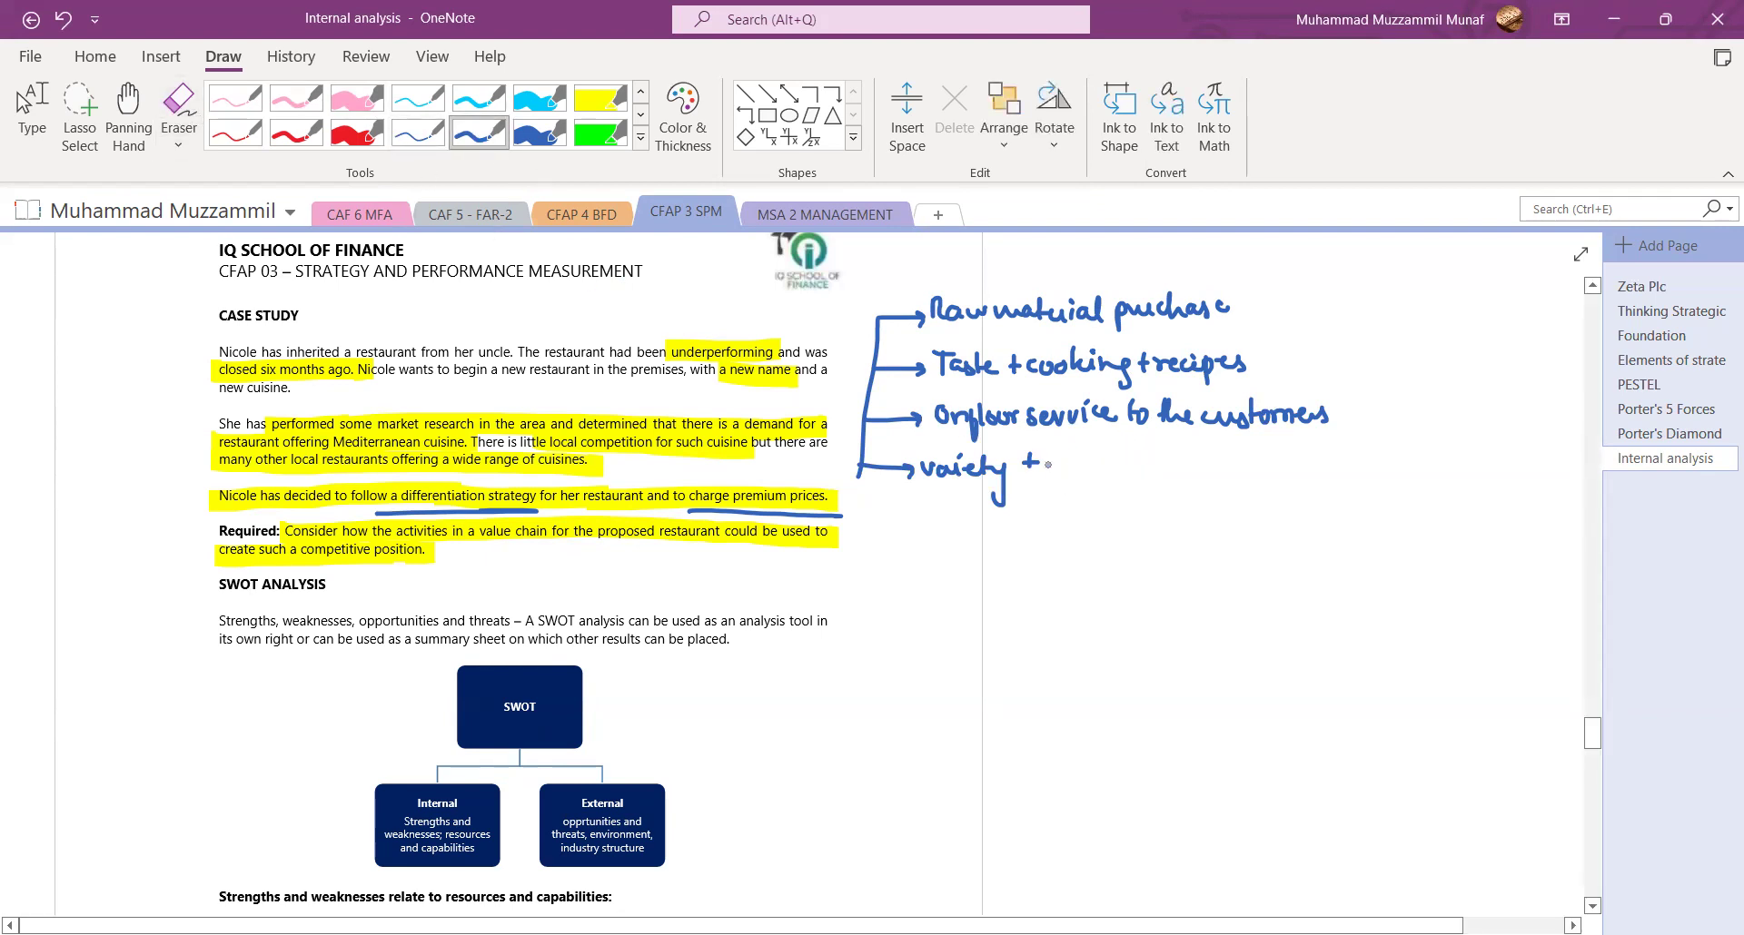
mouse_move(1073, 463)
mouse_down()
mouse_move(1235, 463)
mouse_move(1241, 493)
mouse_up()
mouse_move(857, 510)
mouse_down()
mouse_move(934, 543)
mouse_move(990, 511)
mouse_move(1003, 537)
mouse_move(1130, 534)
mouse_move(1141, 561)
mouse_move(1177, 527)
mouse_move(1237, 536)
mouse_up()
drag(1237, 523, 1257, 522)
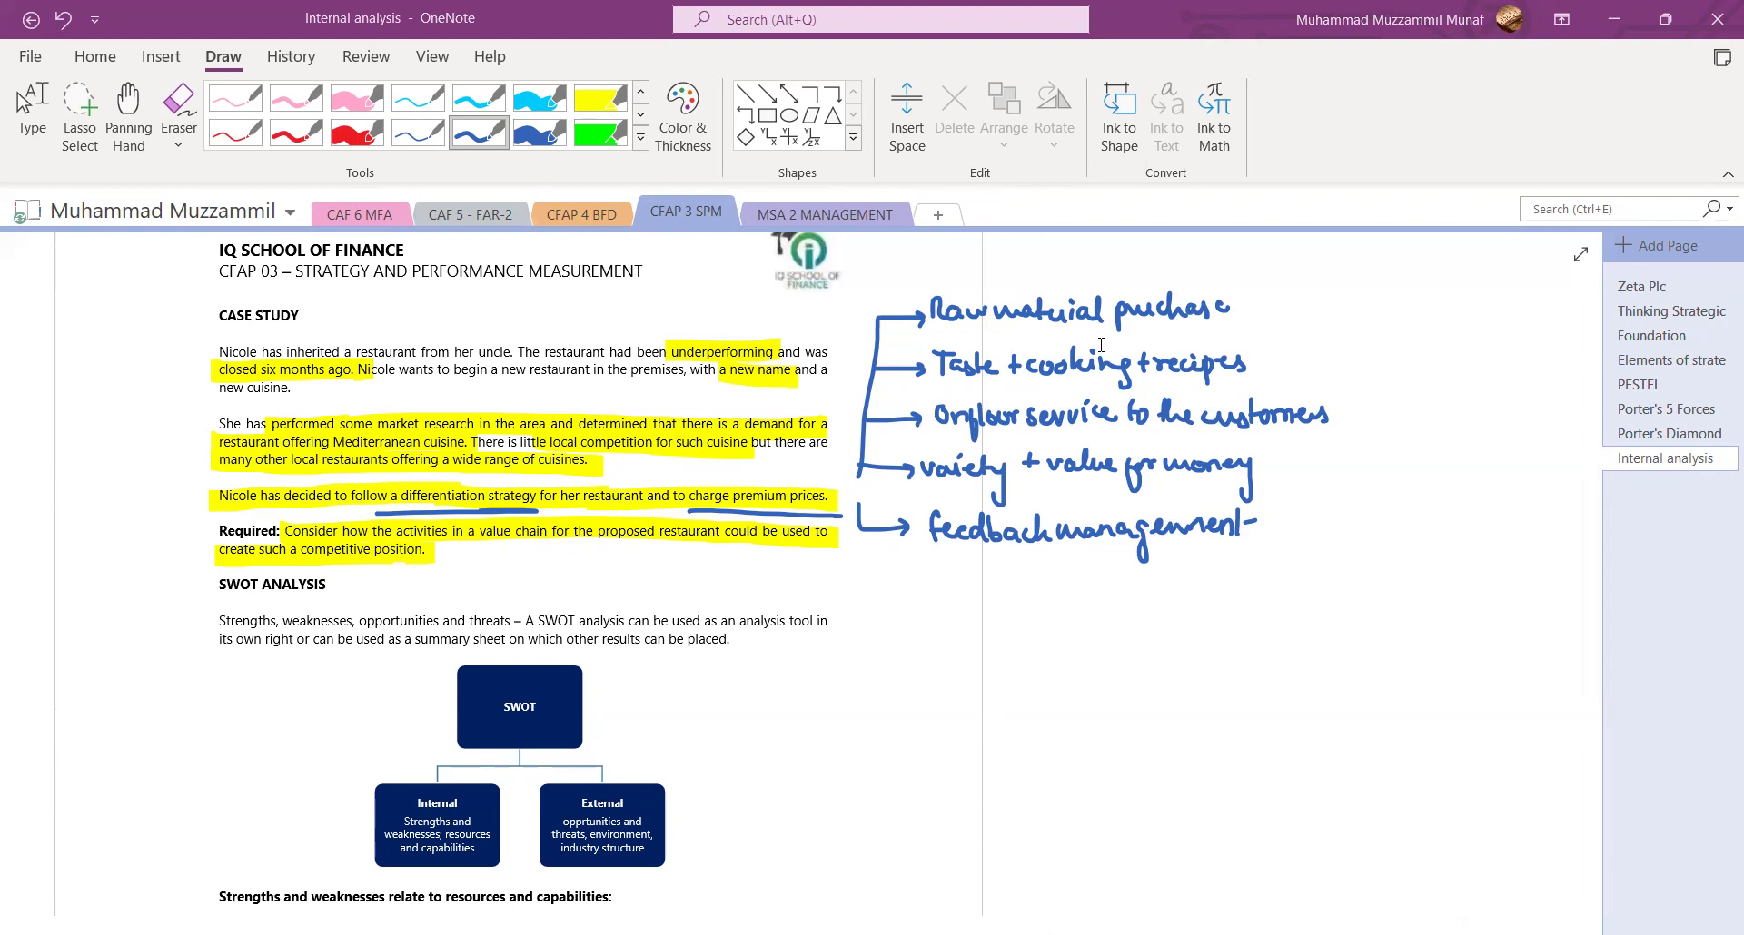
Draw a red brace beside the list noting 'Premium + Highend + trained staff highly'.
click(296, 133)
drag(1345, 303, 1353, 539)
mouse_move(1389, 338)
mouse_down()
mouse_move(1408, 354)
mouse_move(1505, 339)
mouse_move(1443, 390)
mouse_up()
mouse_move(1397, 445)
mouse_down()
mouse_move(1433, 459)
mouse_move(1510, 418)
mouse_up()
drag(1532, 429, 1530, 446)
mouse_move(1387, 492)
mouse_down()
mouse_move(1458, 505)
mouse_move(1476, 486)
mouse_move(1486, 509)
mouse_up()
mouse_move(1499, 483)
mouse_down()
mouse_move(1501, 508)
mouse_move(1533, 516)
mouse_up()
drag(1515, 505, 1555, 502)
mouse_move(1428, 534)
mouse_down()
mouse_move(1459, 563)
mouse_move(1490, 545)
mouse_move(1504, 572)
mouse_up()
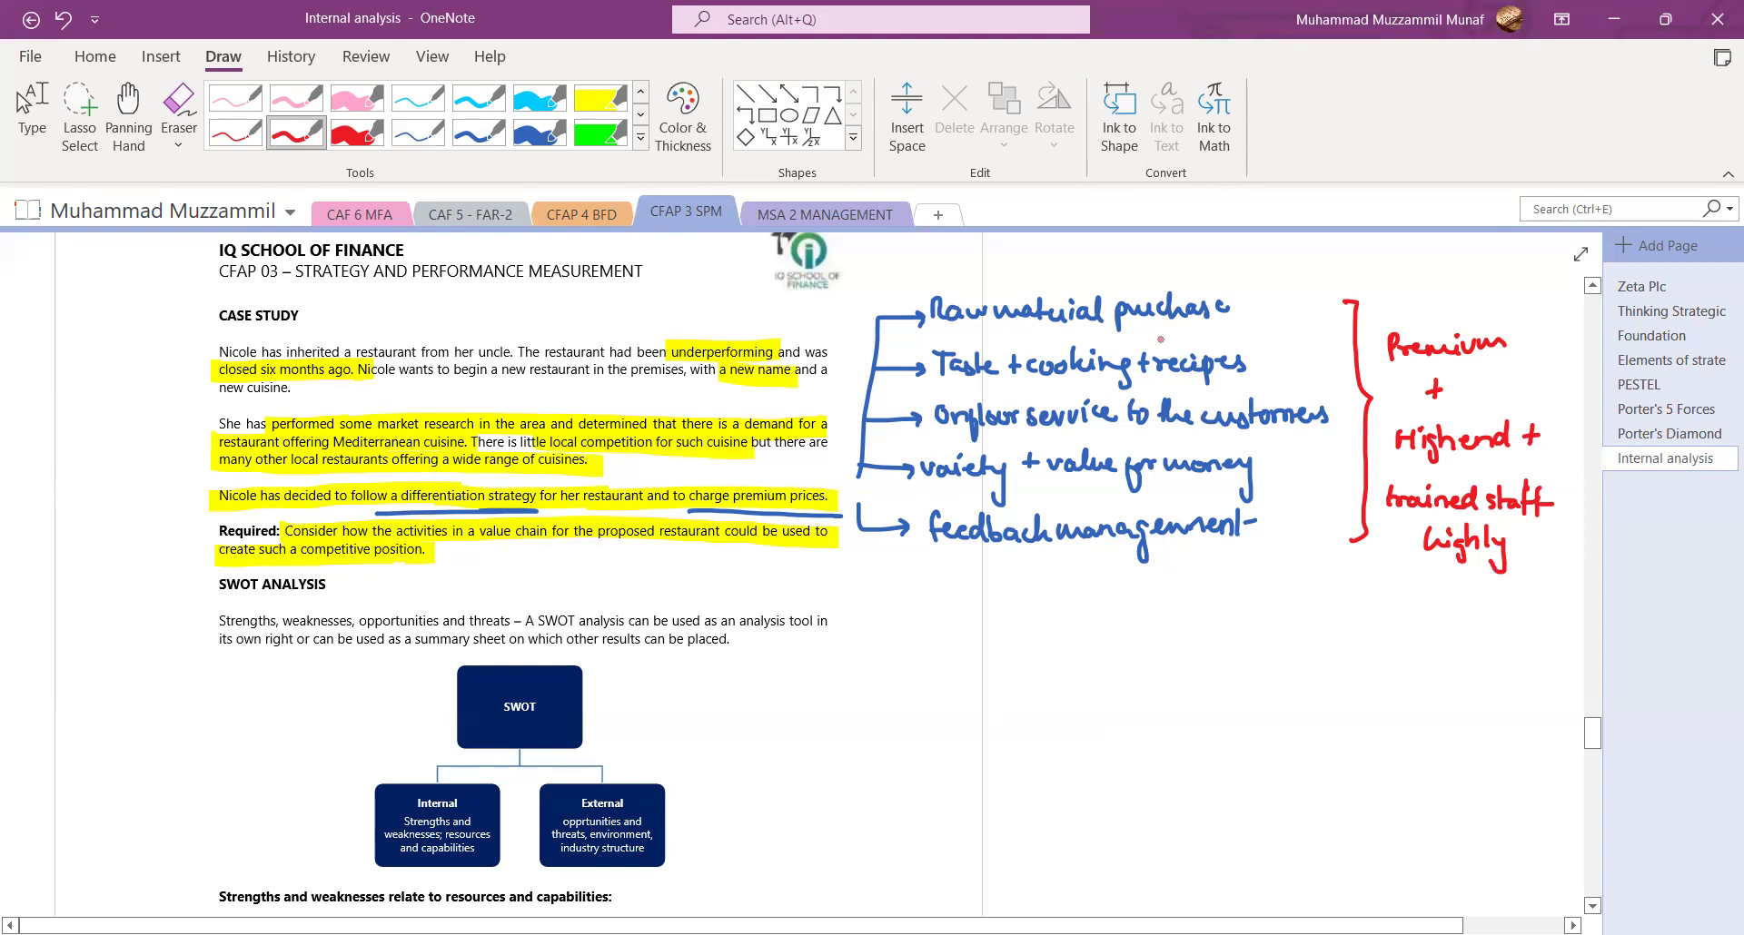
Tick raw material purchase and underline variety, service and management in red.
mouse_move(1239, 298)
mouse_down()
mouse_move(1264, 292)
mouse_move(1288, 359)
mouse_up()
drag(931, 488, 1153, 487)
drag(975, 434, 1090, 440)
drag(986, 557, 1086, 560)
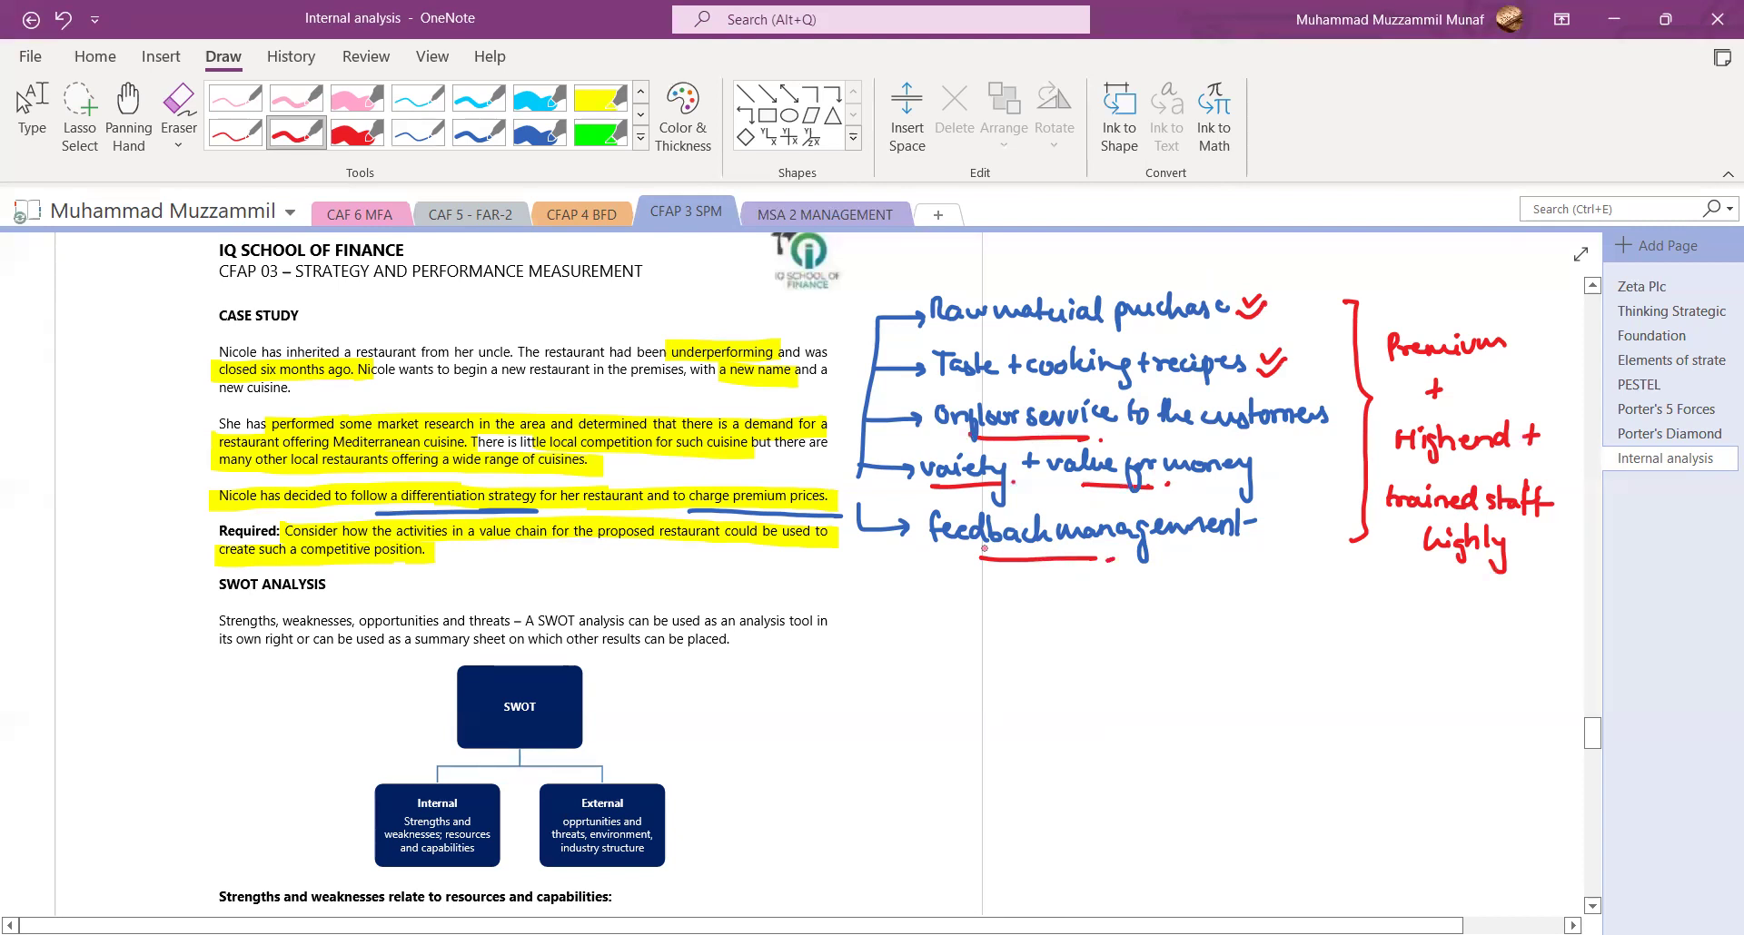
Add a blue 'presentation' branch and a blue brace along the left of the case paragraphs.
click(478, 133)
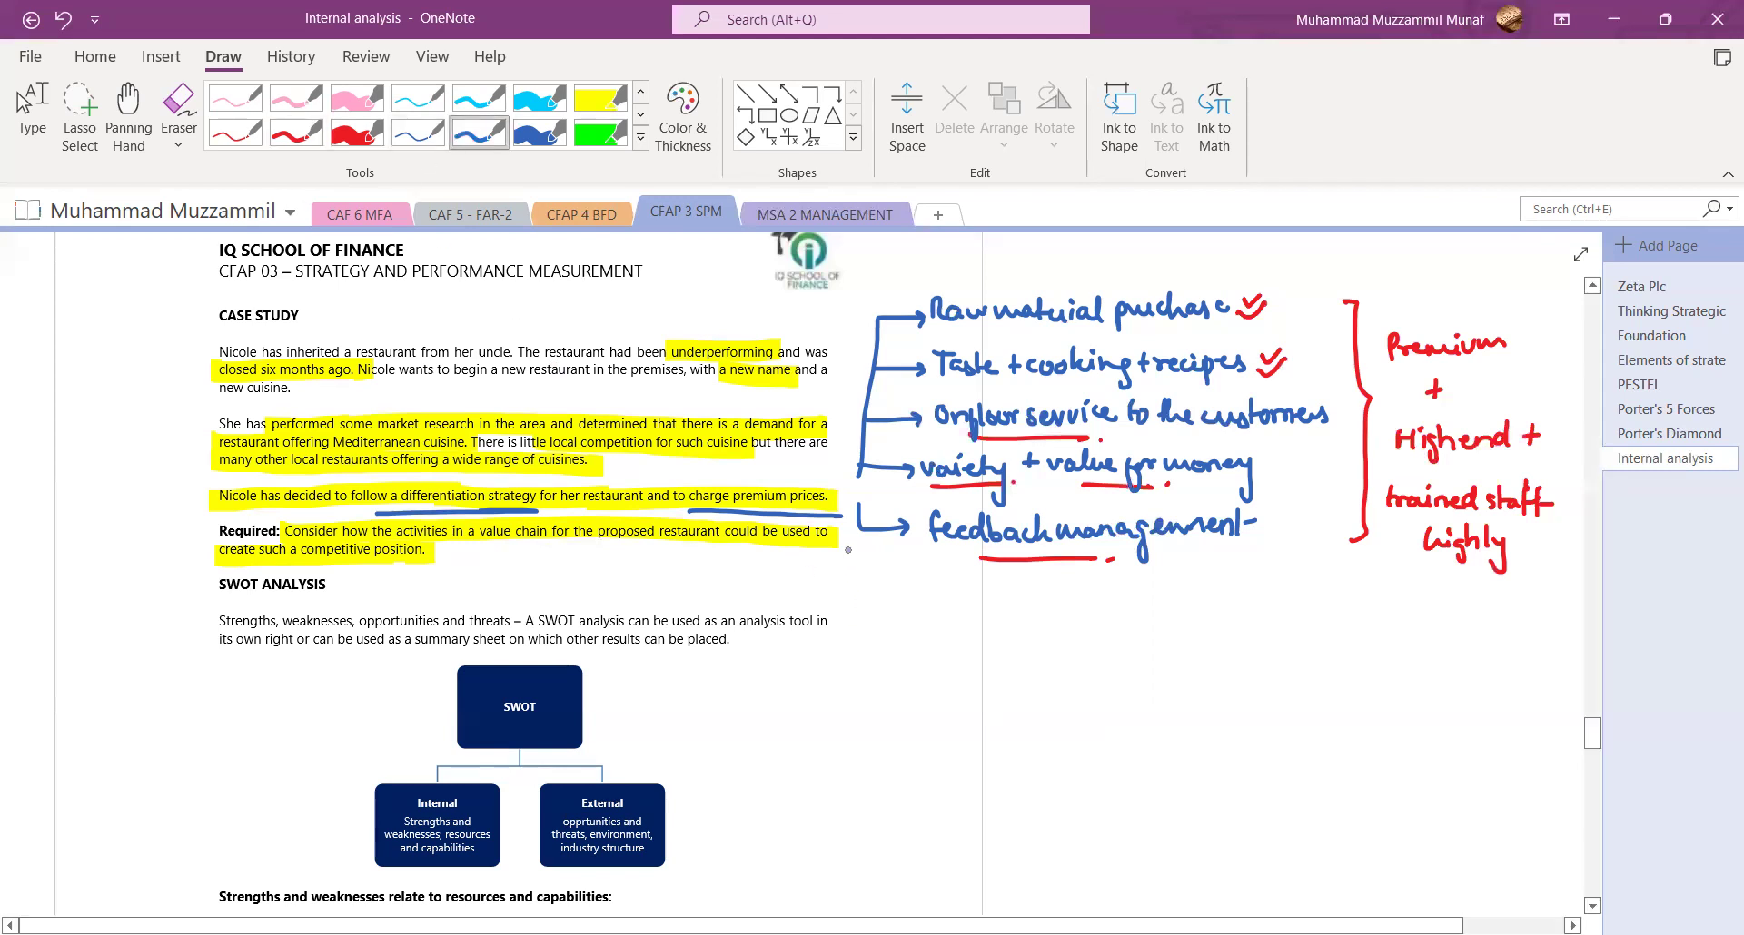
mouse_move(848, 549)
mouse_down()
mouse_move(908, 595)
mouse_move(1101, 601)
mouse_up()
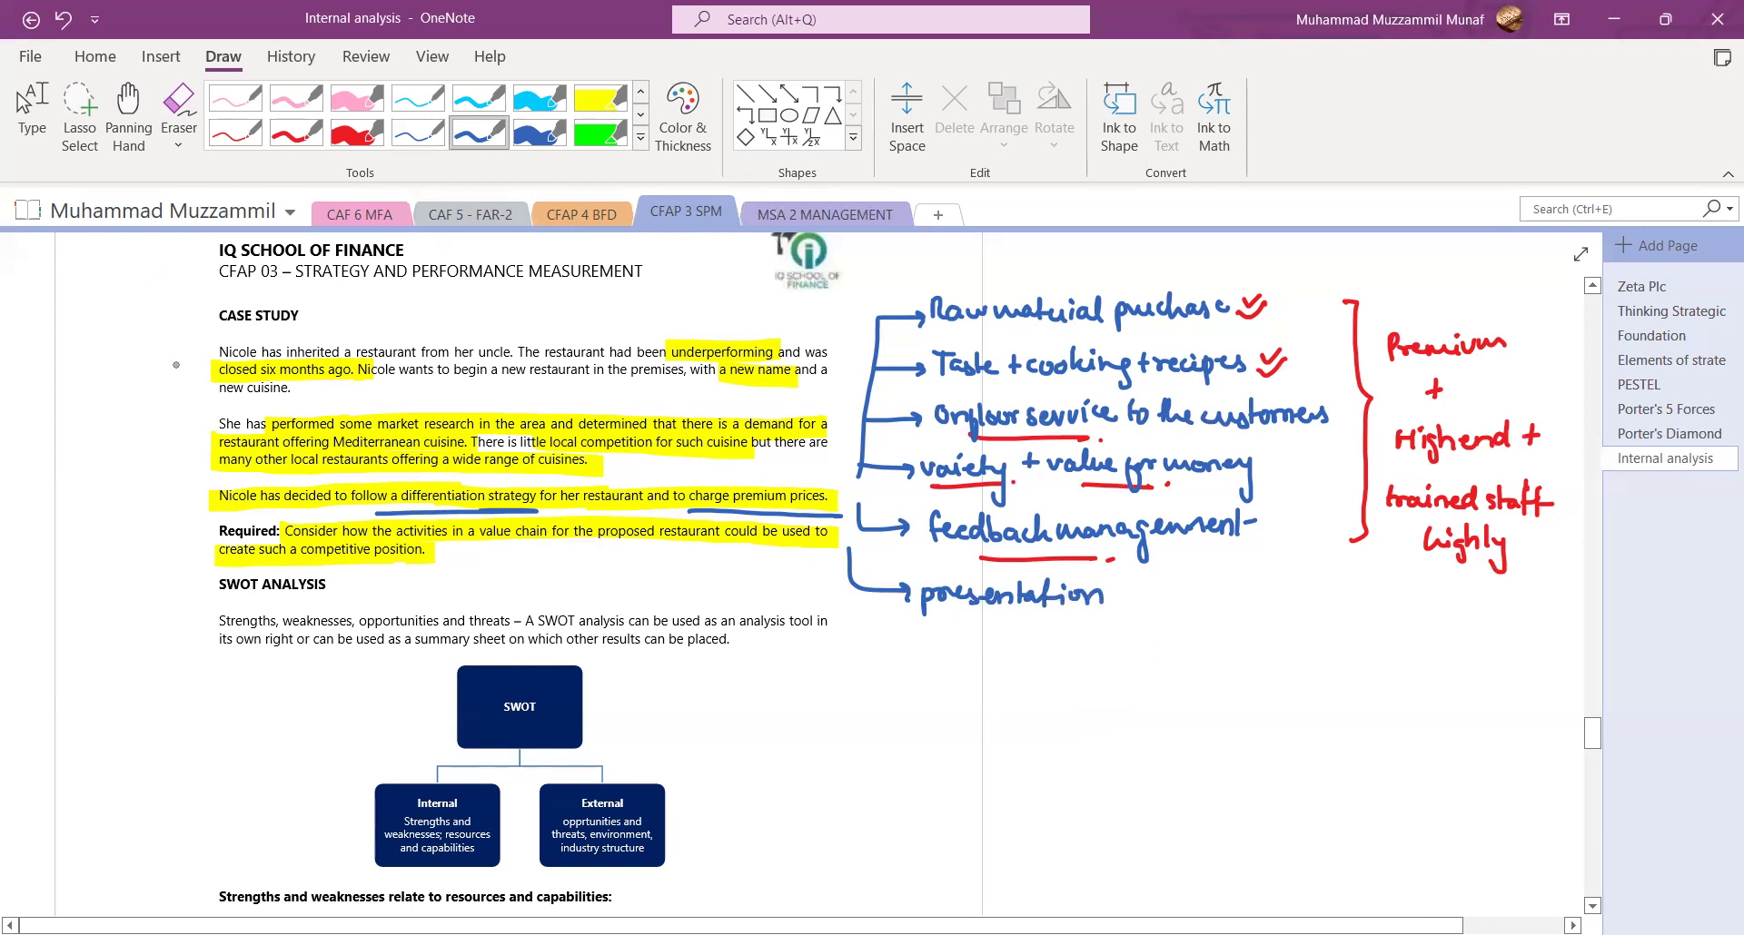
drag(189, 334, 178, 574)
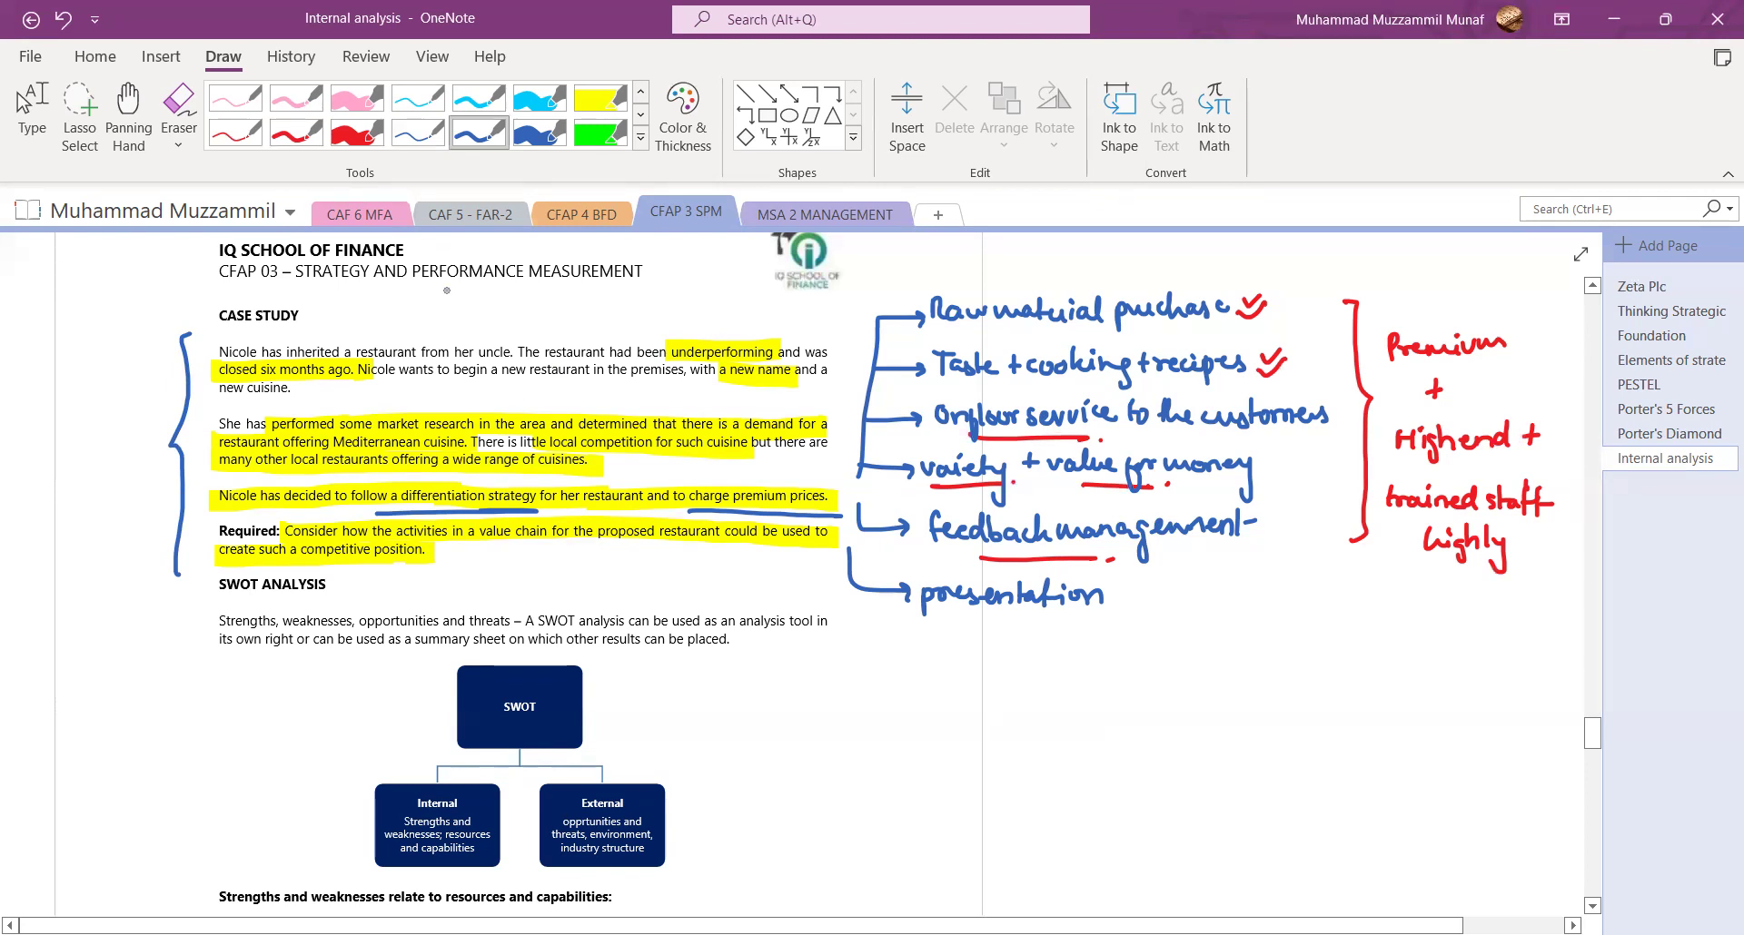
Underline key words in the first items and 'presentation' in red.
click(296, 132)
mouse_move(1054, 342)
mouse_down()
mouse_move(1106, 337)
mouse_move(1155, 389)
mouse_up()
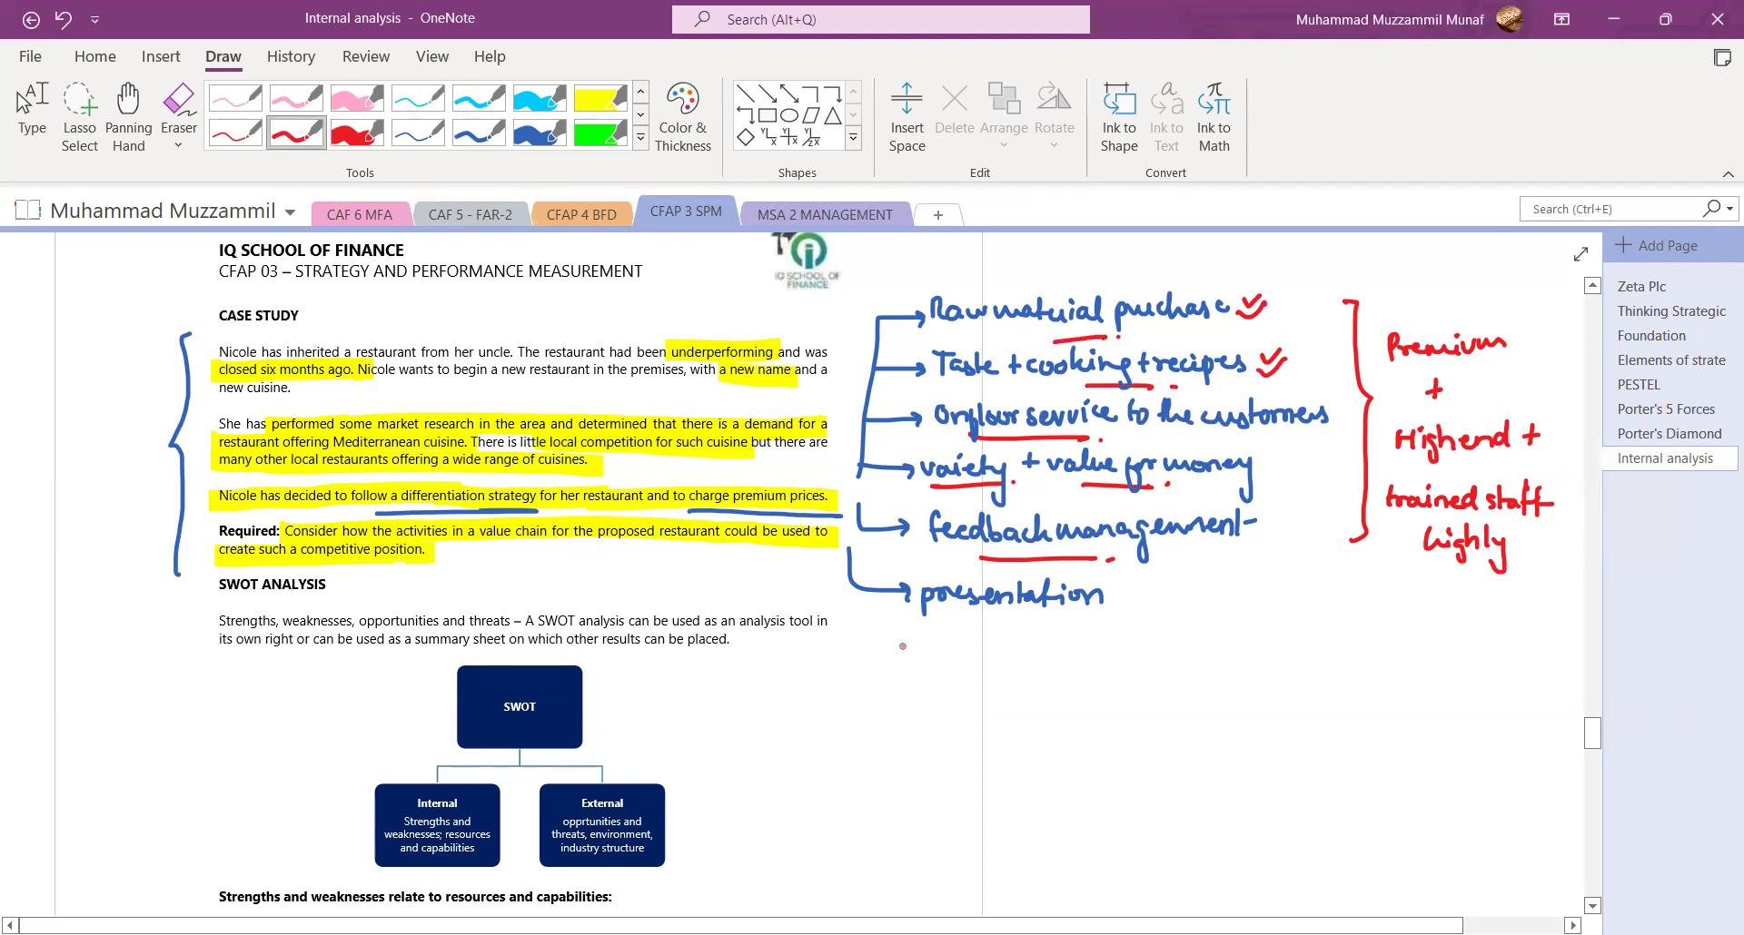
drag(955, 624, 1008, 624)
Write '+ reviews' after presentation in blue and add a short underline near management.
click(478, 133)
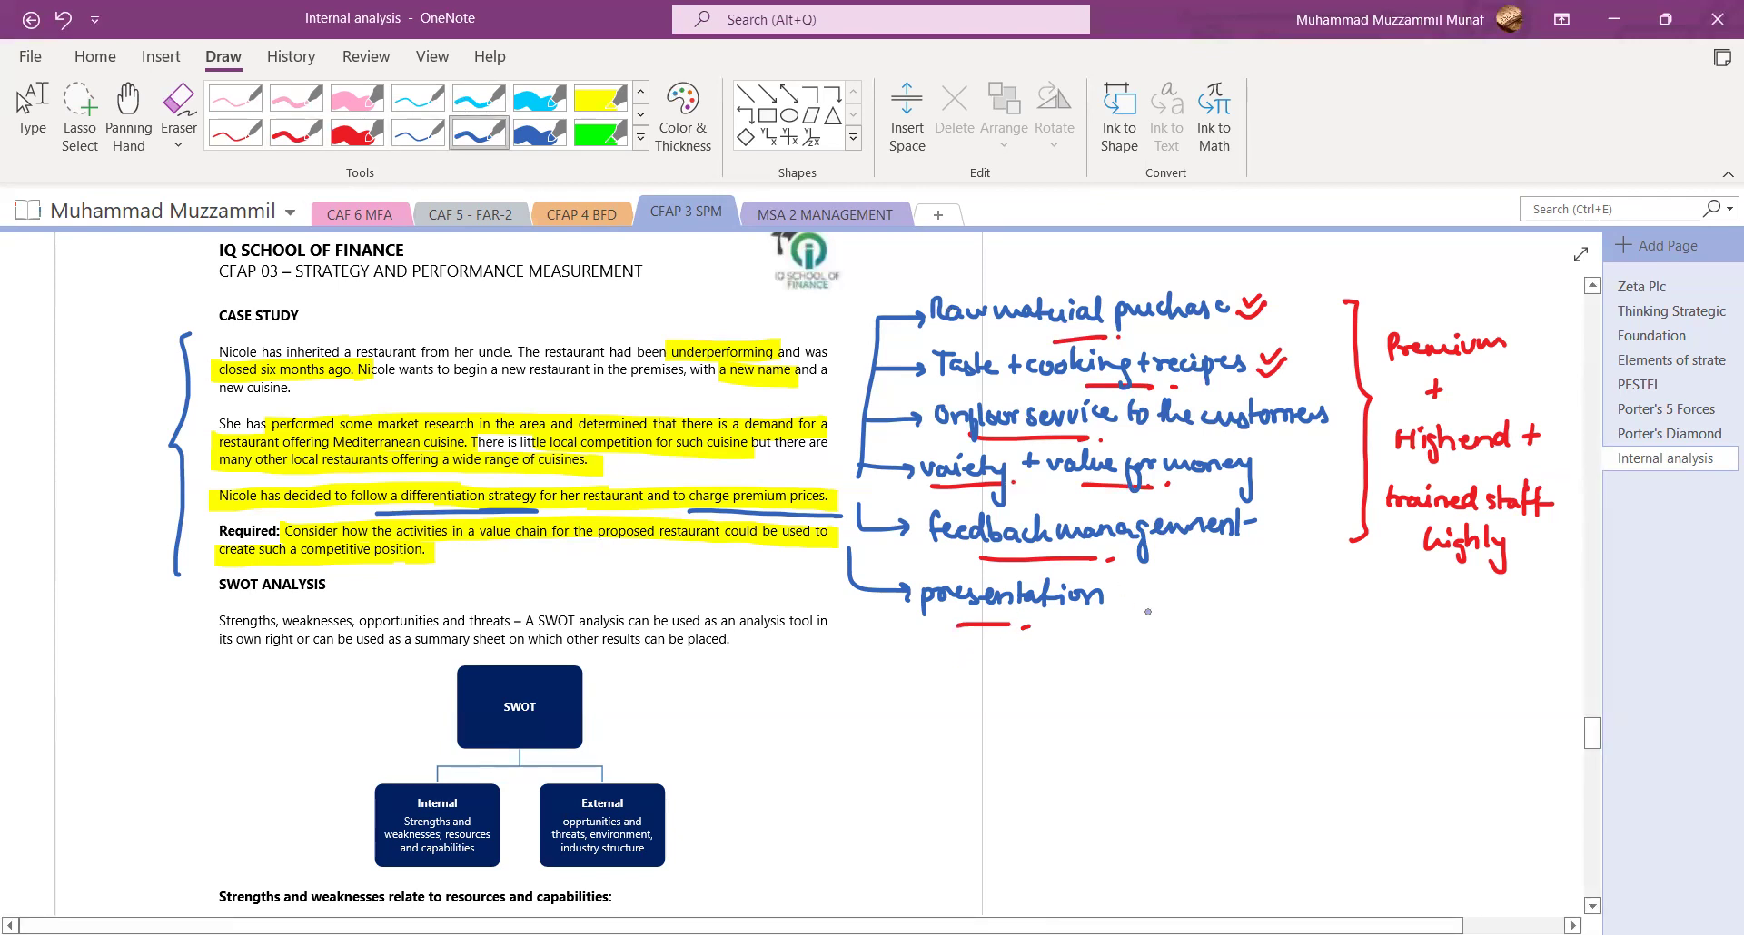
drag(1127, 585, 1126, 603)
drag(1118, 595, 1135, 595)
drag(1141, 591, 1240, 588)
drag(1252, 587, 1248, 600)
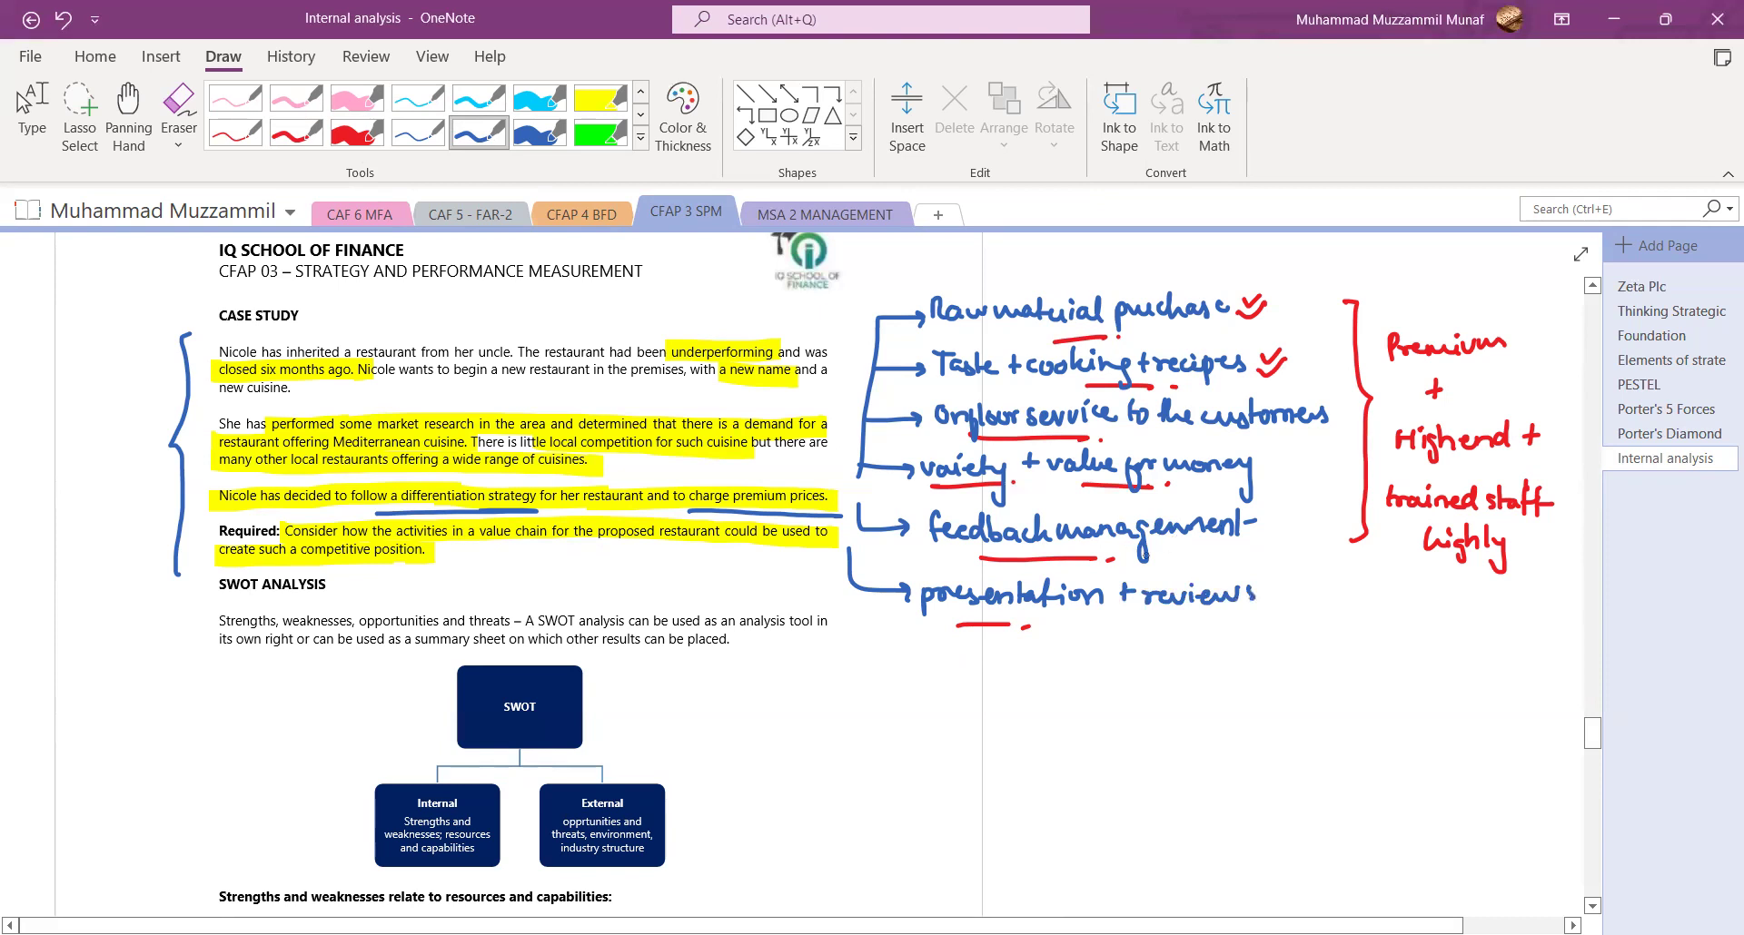
drag(1142, 556, 1177, 557)
Pan the page and draw a blue arrow from CASE STUDY to 'CSF'.
click(128, 118)
mouse_move(659, 250)
mouse_down()
mouse_move(660, 556)
mouse_move(801, 694)
mouse_move(690, 303)
mouse_up()
click(467, 136)
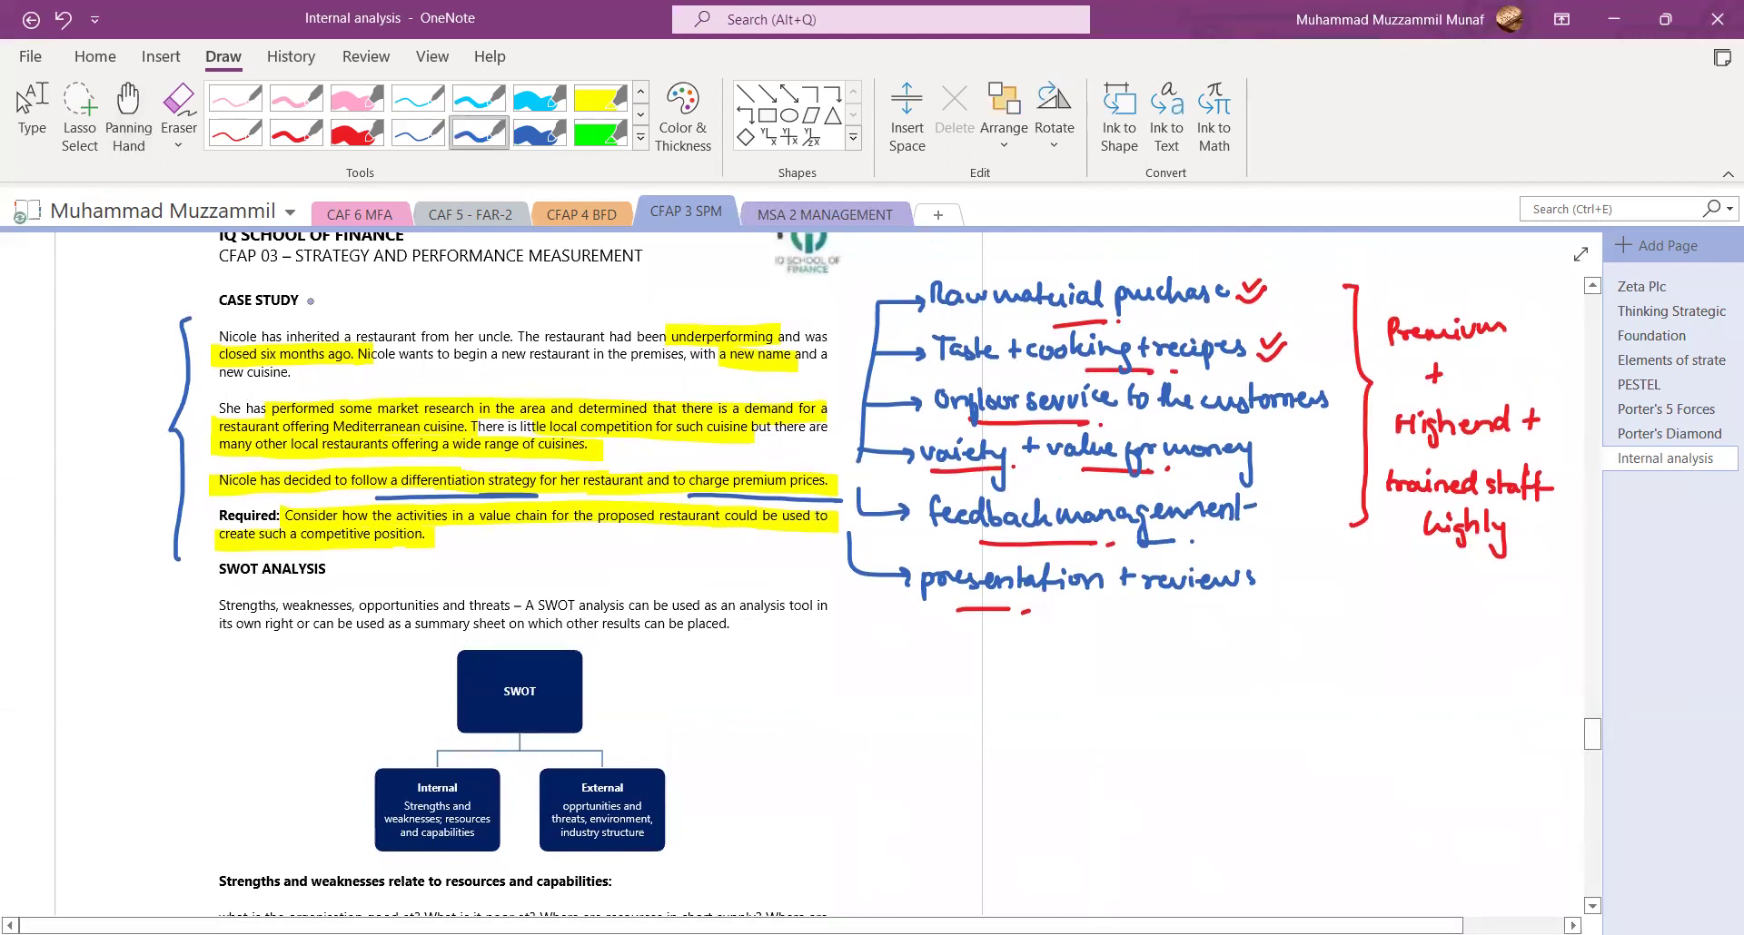
drag(313, 300, 449, 292)
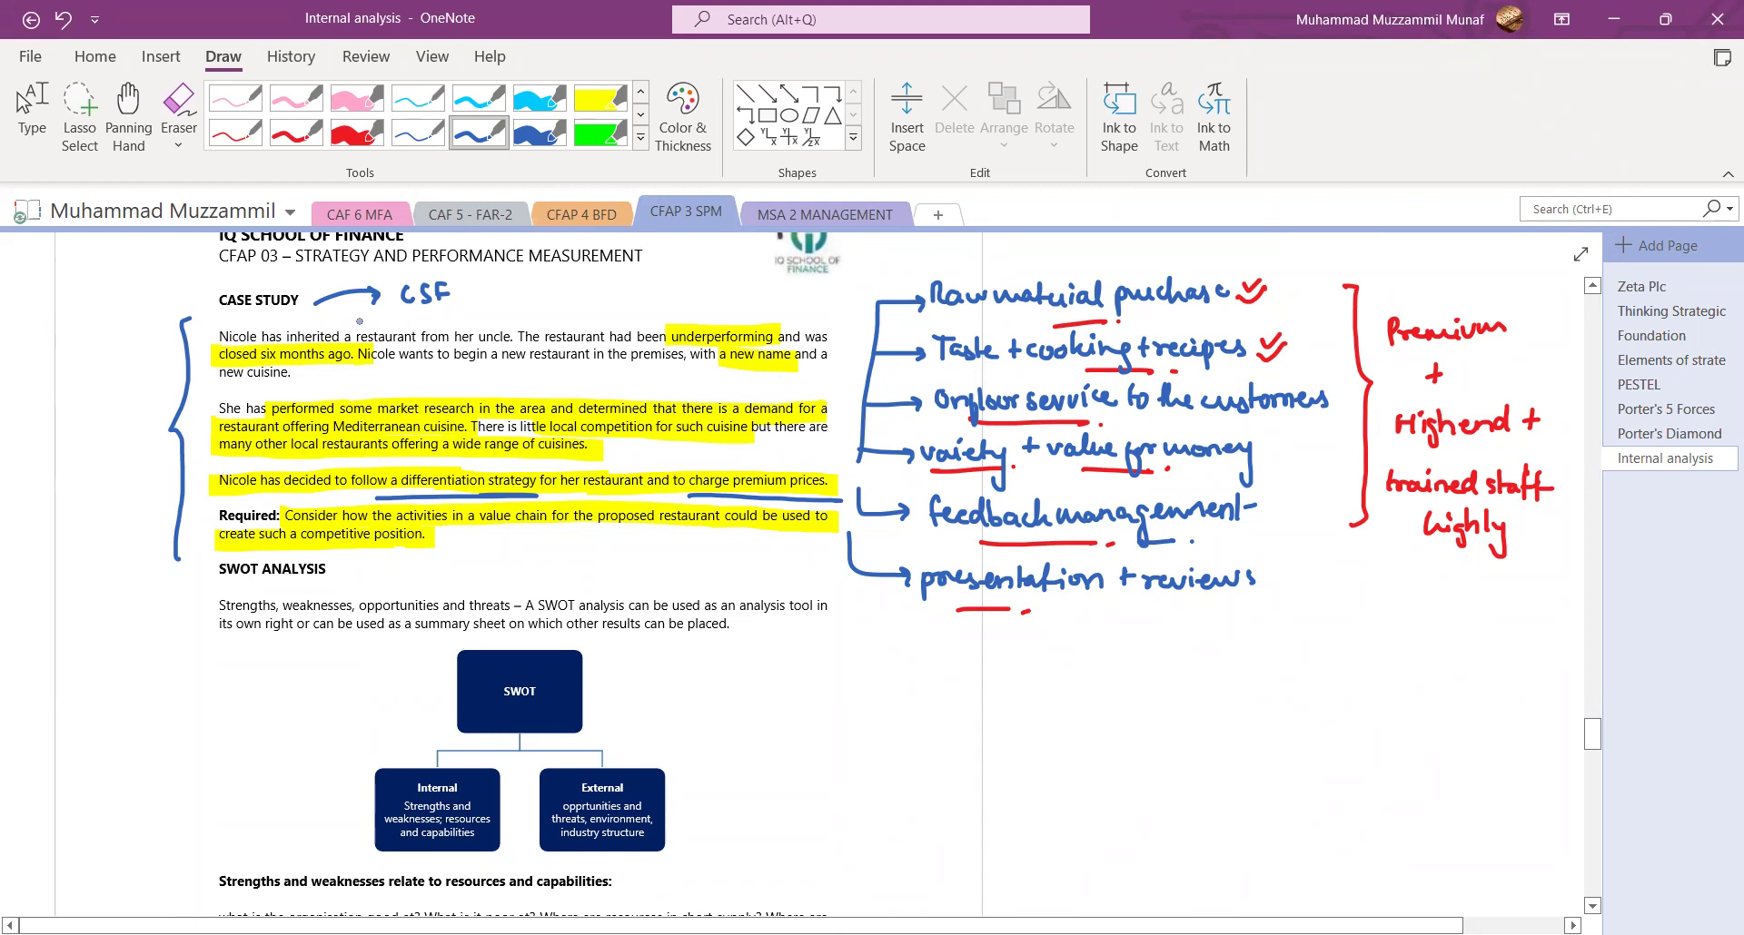
click(128, 118)
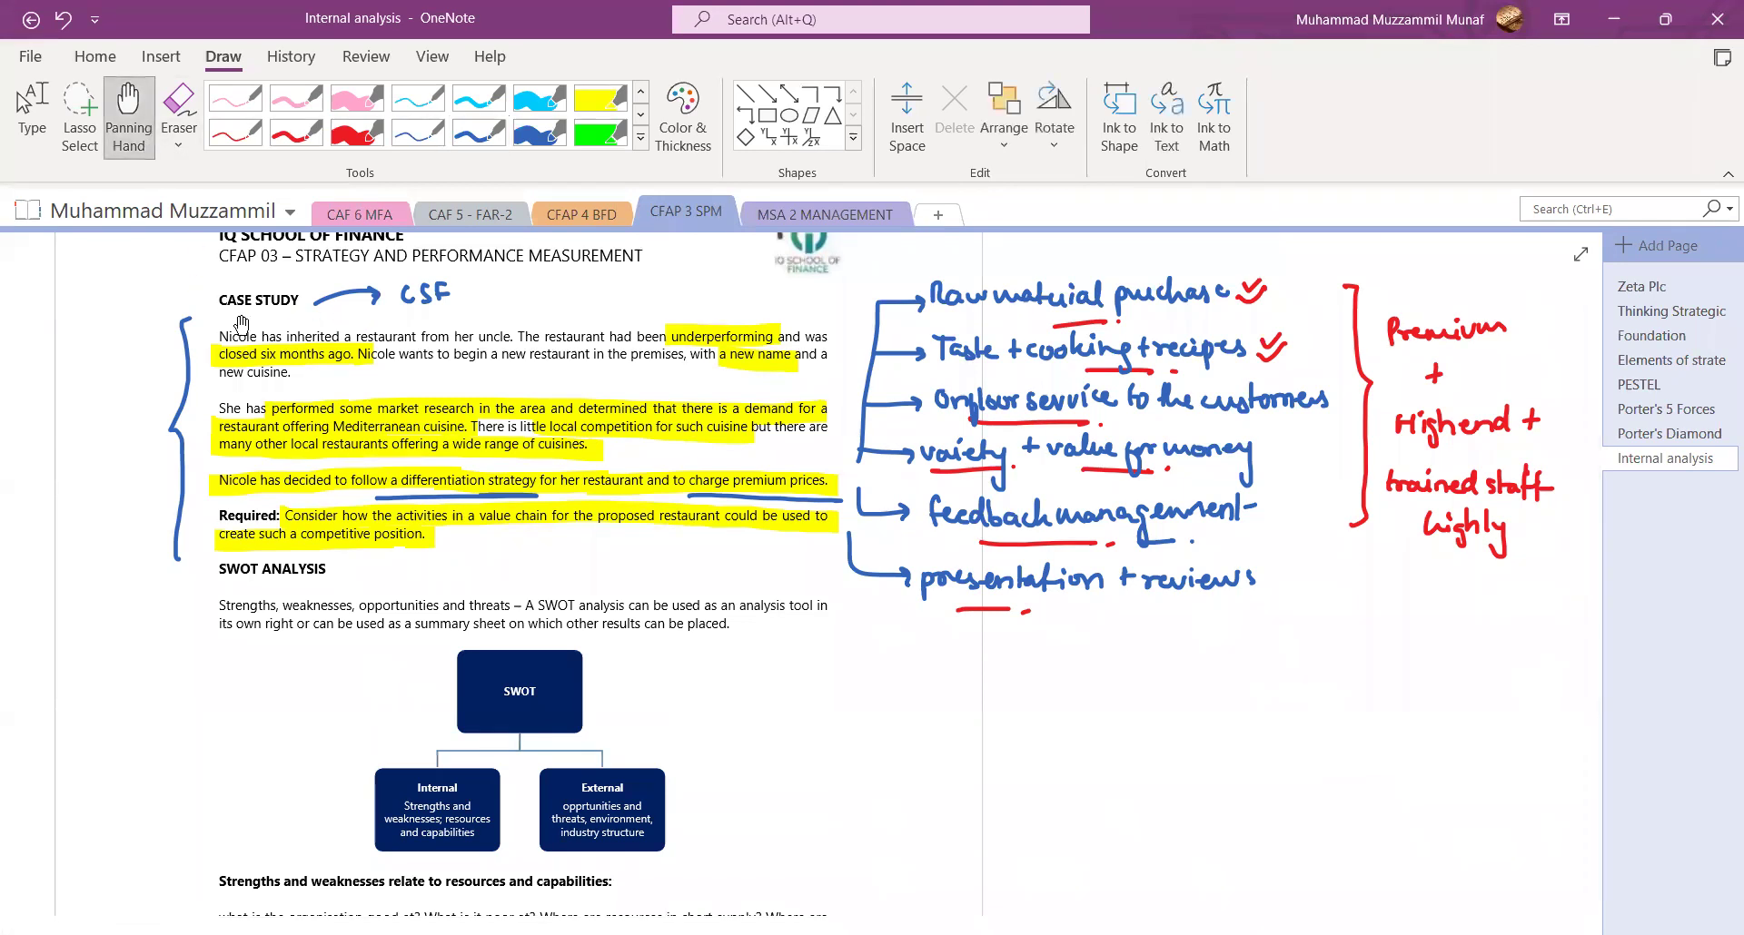
Scroll down to the diagram and handwrite a blue 'SWOT' heading beside it.
scroll(545, 599, down, 3)
scroll(552, 619, down, 3)
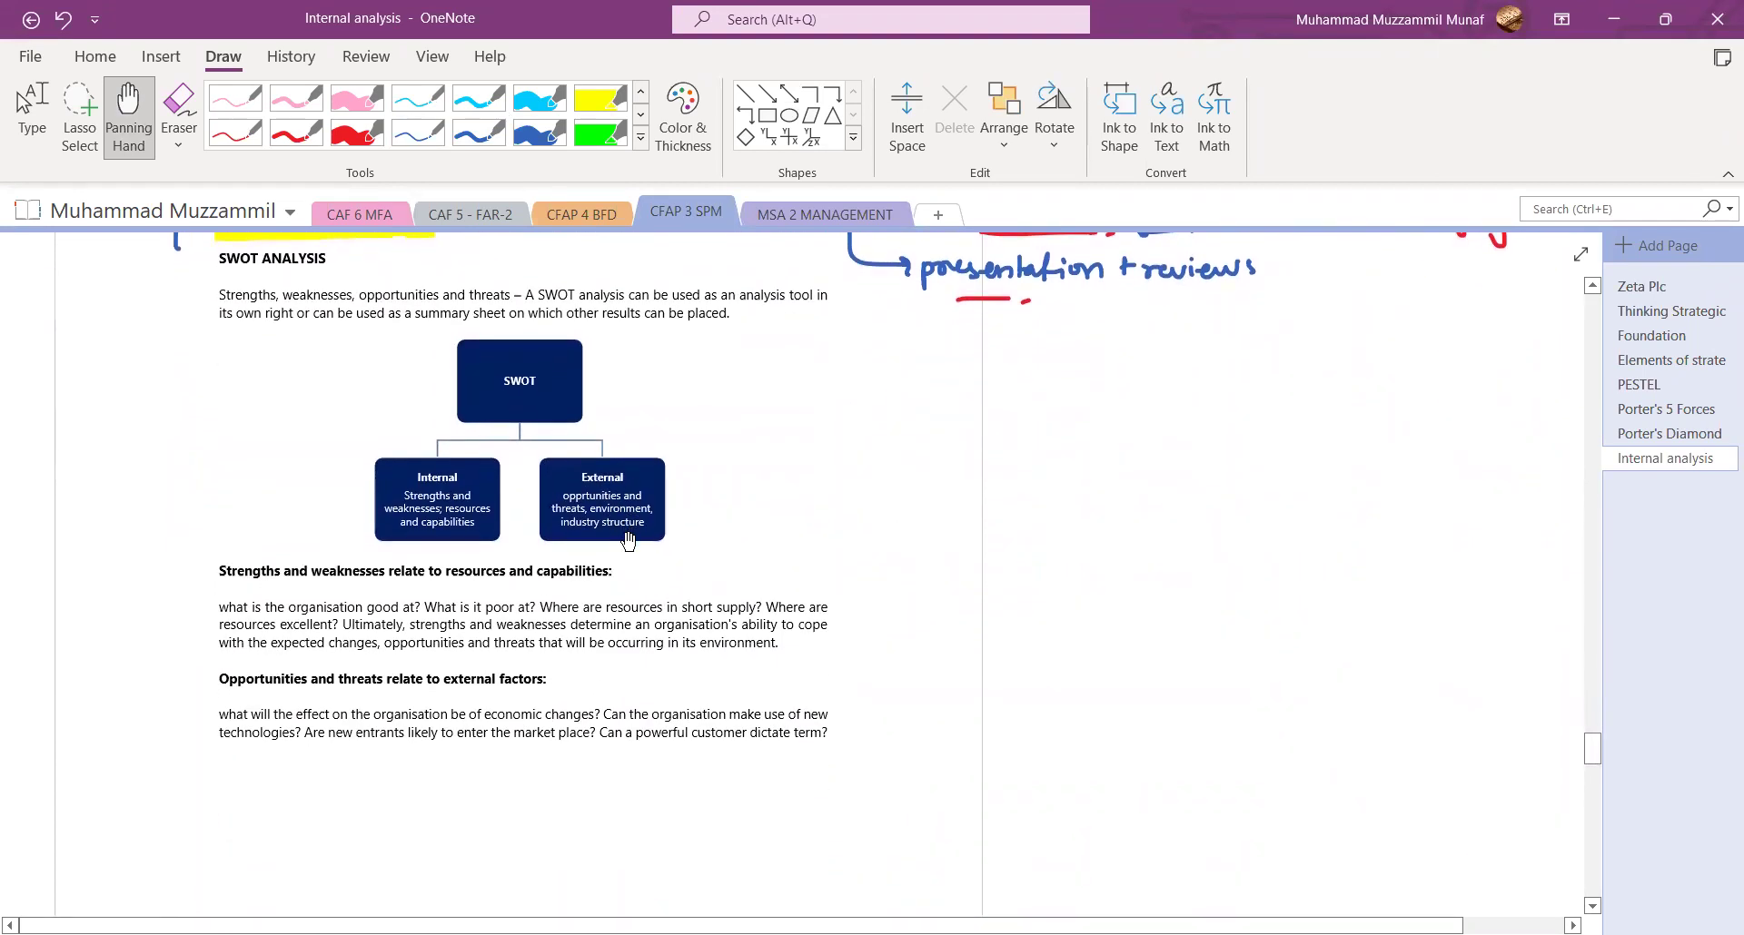
scroll(625, 544, down, 1)
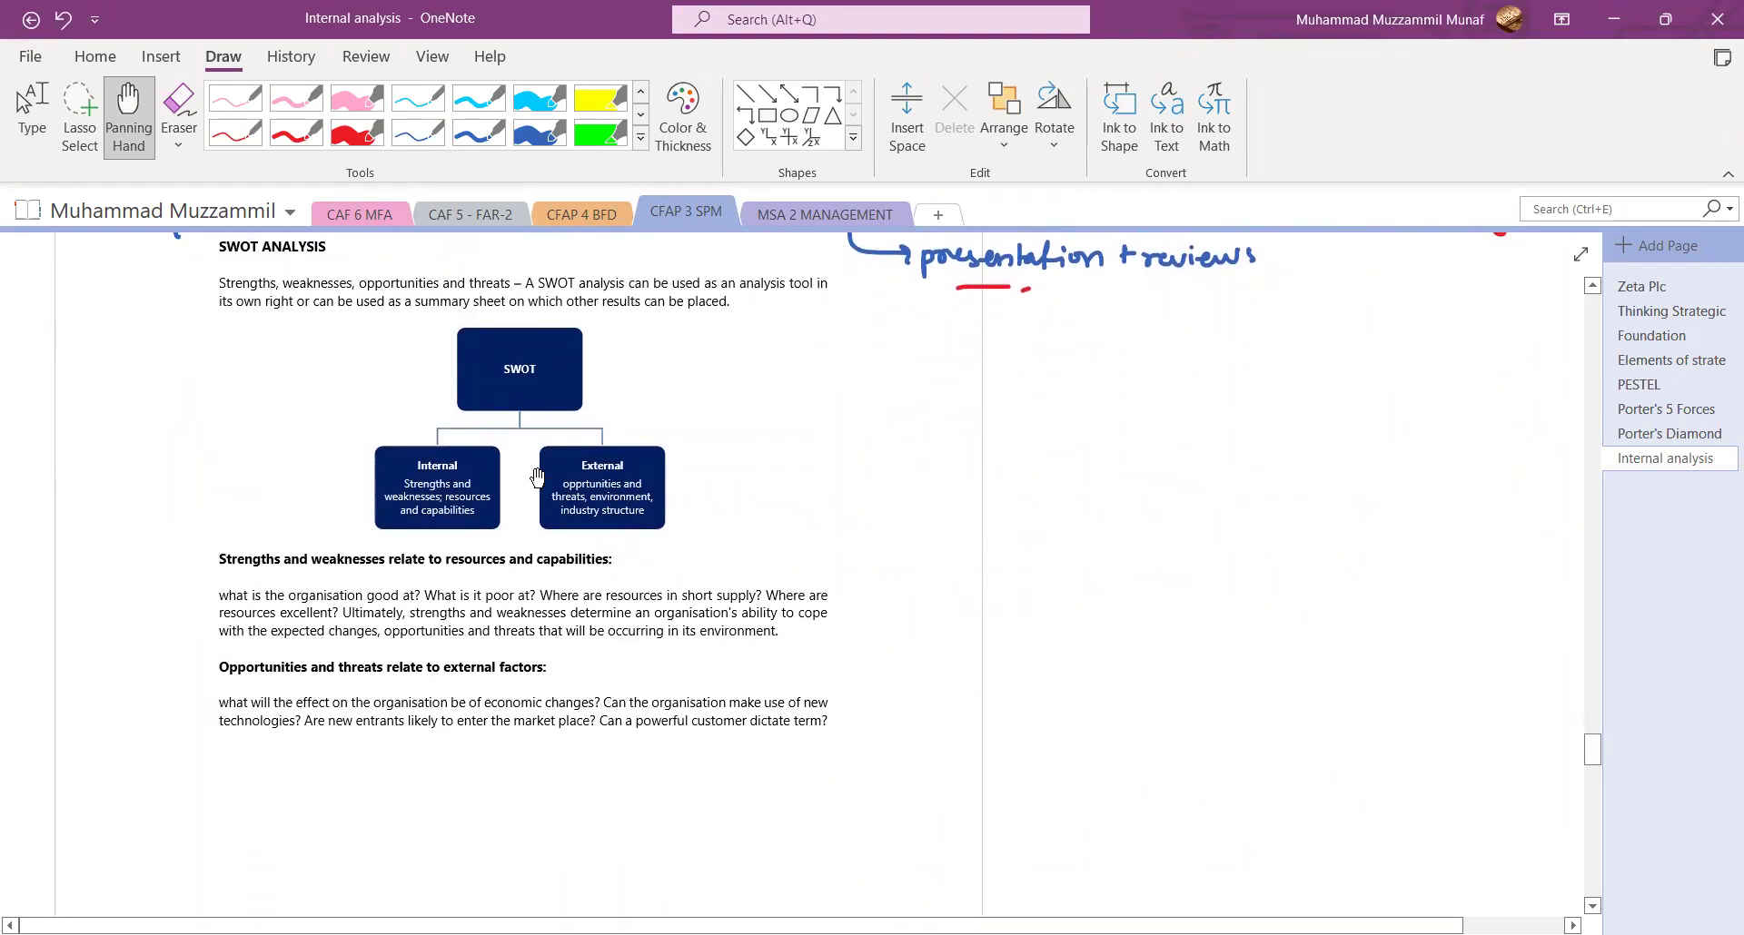
click(478, 136)
mouse_move(971, 351)
mouse_down()
mouse_move(956, 378)
mouse_move(1023, 350)
mouse_move(1079, 378)
mouse_move(1088, 346)
mouse_move(1126, 429)
mouse_move(1182, 438)
mouse_up()
Write red arrows under SWOT to PESTEL, diamond and 5 forces.
click(296, 136)
mouse_move(1195, 420)
mouse_down()
mouse_move(1206, 440)
mouse_move(1228, 420)
mouse_move(1245, 441)
mouse_up()
mouse_move(1076, 451)
mouse_down()
mouse_move(1169, 499)
mouse_move(1251, 500)
mouse_move(1270, 474)
mouse_up()
mouse_move(1085, 525)
mouse_down()
mouse_move(1146, 554)
mouse_move(1209, 550)
mouse_up()
drag(1221, 545, 1233, 556)
drag(1249, 543, 1236, 558)
Underline SW of SWOT in red with arrows to resources, capabilities and value chain.
mouse_move(956, 396)
mouse_down()
mouse_move(1016, 394)
mouse_move(981, 442)
mouse_move(943, 442)
mouse_up()
drag(958, 432, 957, 451)
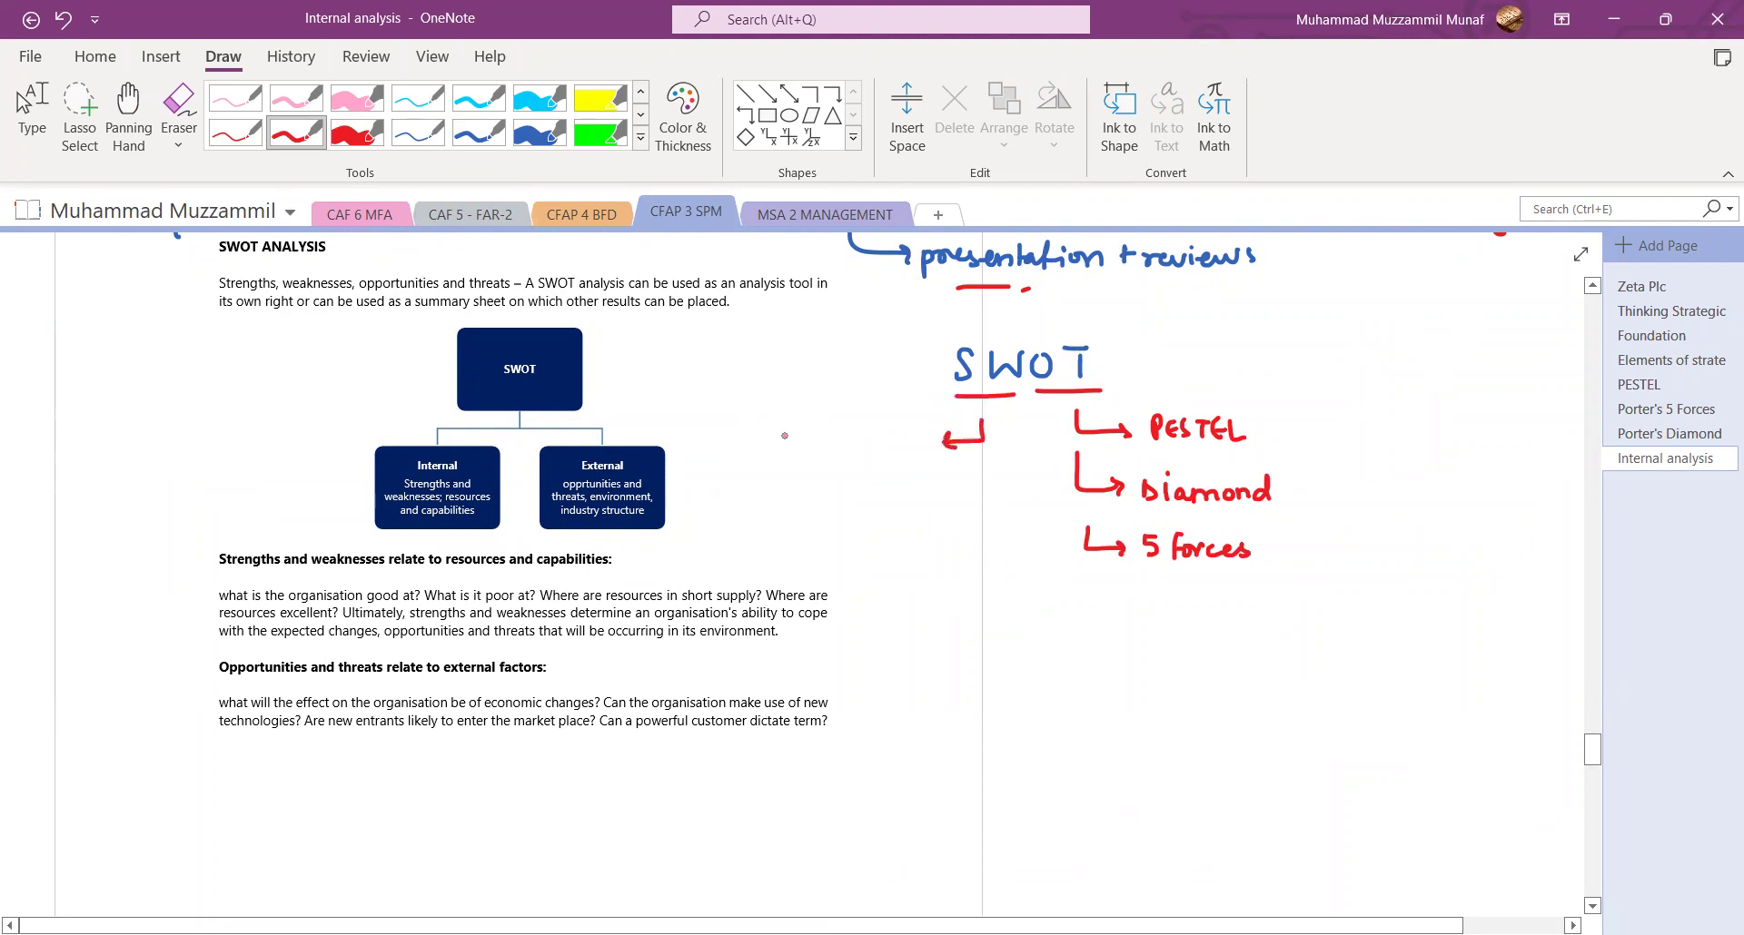
mouse_move(783, 435)
mouse_down()
mouse_move(908, 441)
mouse_move(988, 491)
mouse_move(956, 491)
mouse_up()
drag(960, 479, 959, 497)
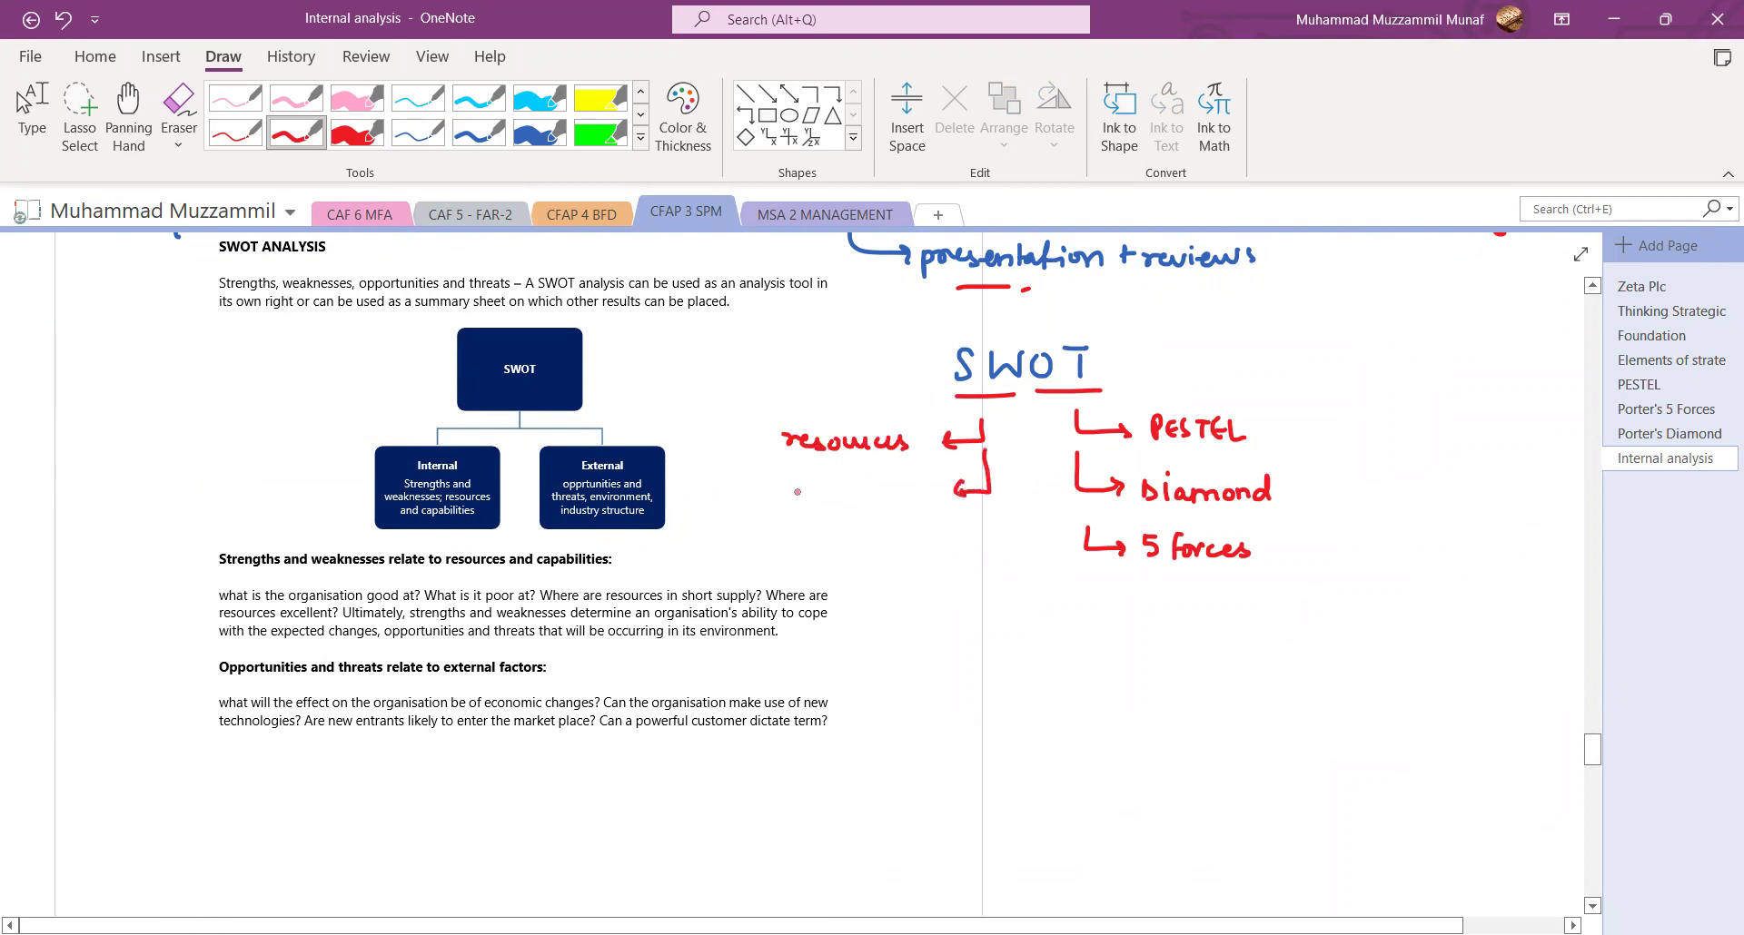
mouse_move(787, 492)
mouse_down()
mouse_move(915, 496)
mouse_move(970, 548)
mouse_up()
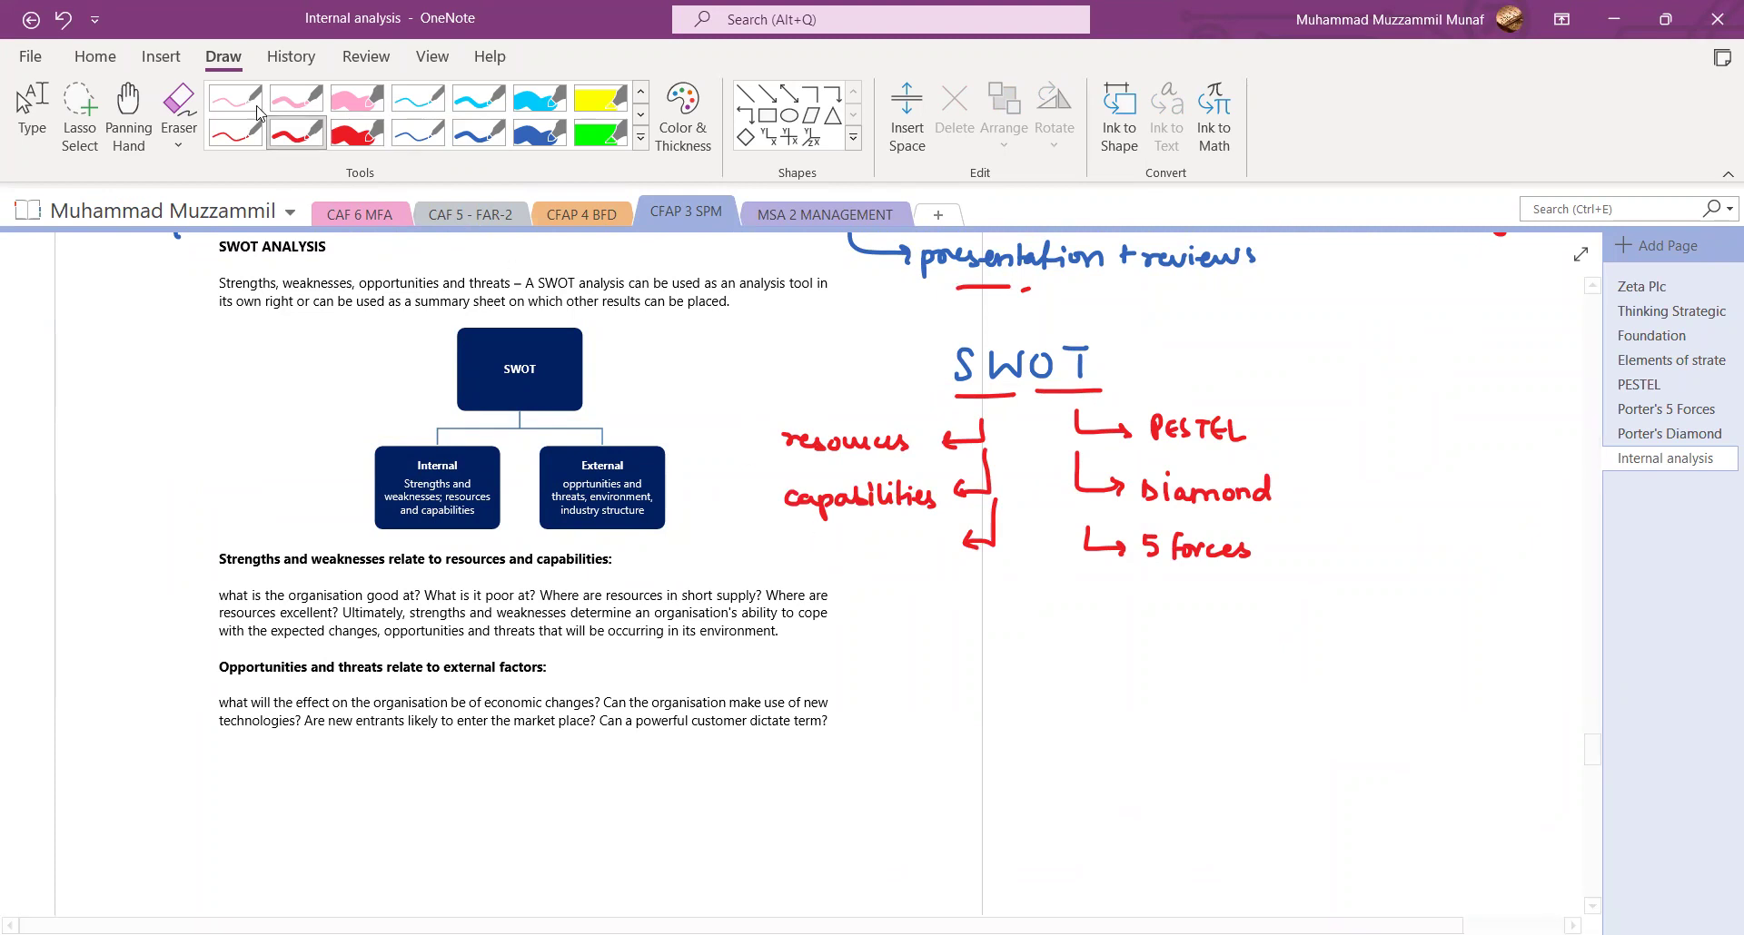
drag(791, 554, 809, 565)
drag(805, 560, 938, 561)
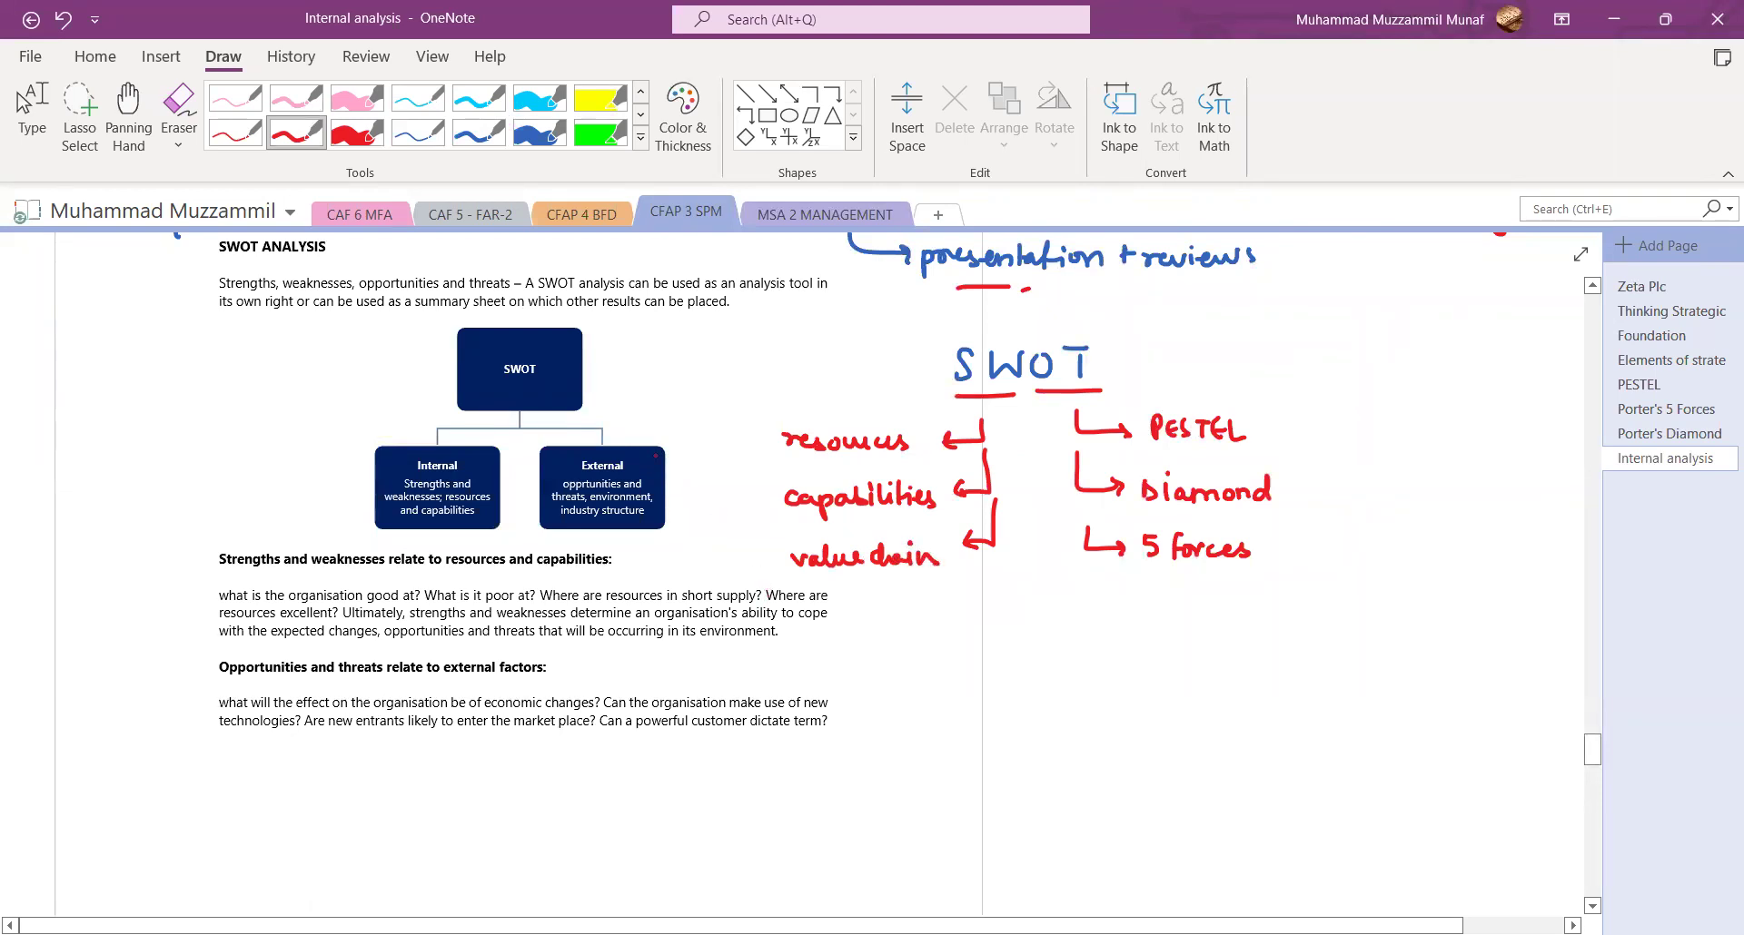
click(478, 133)
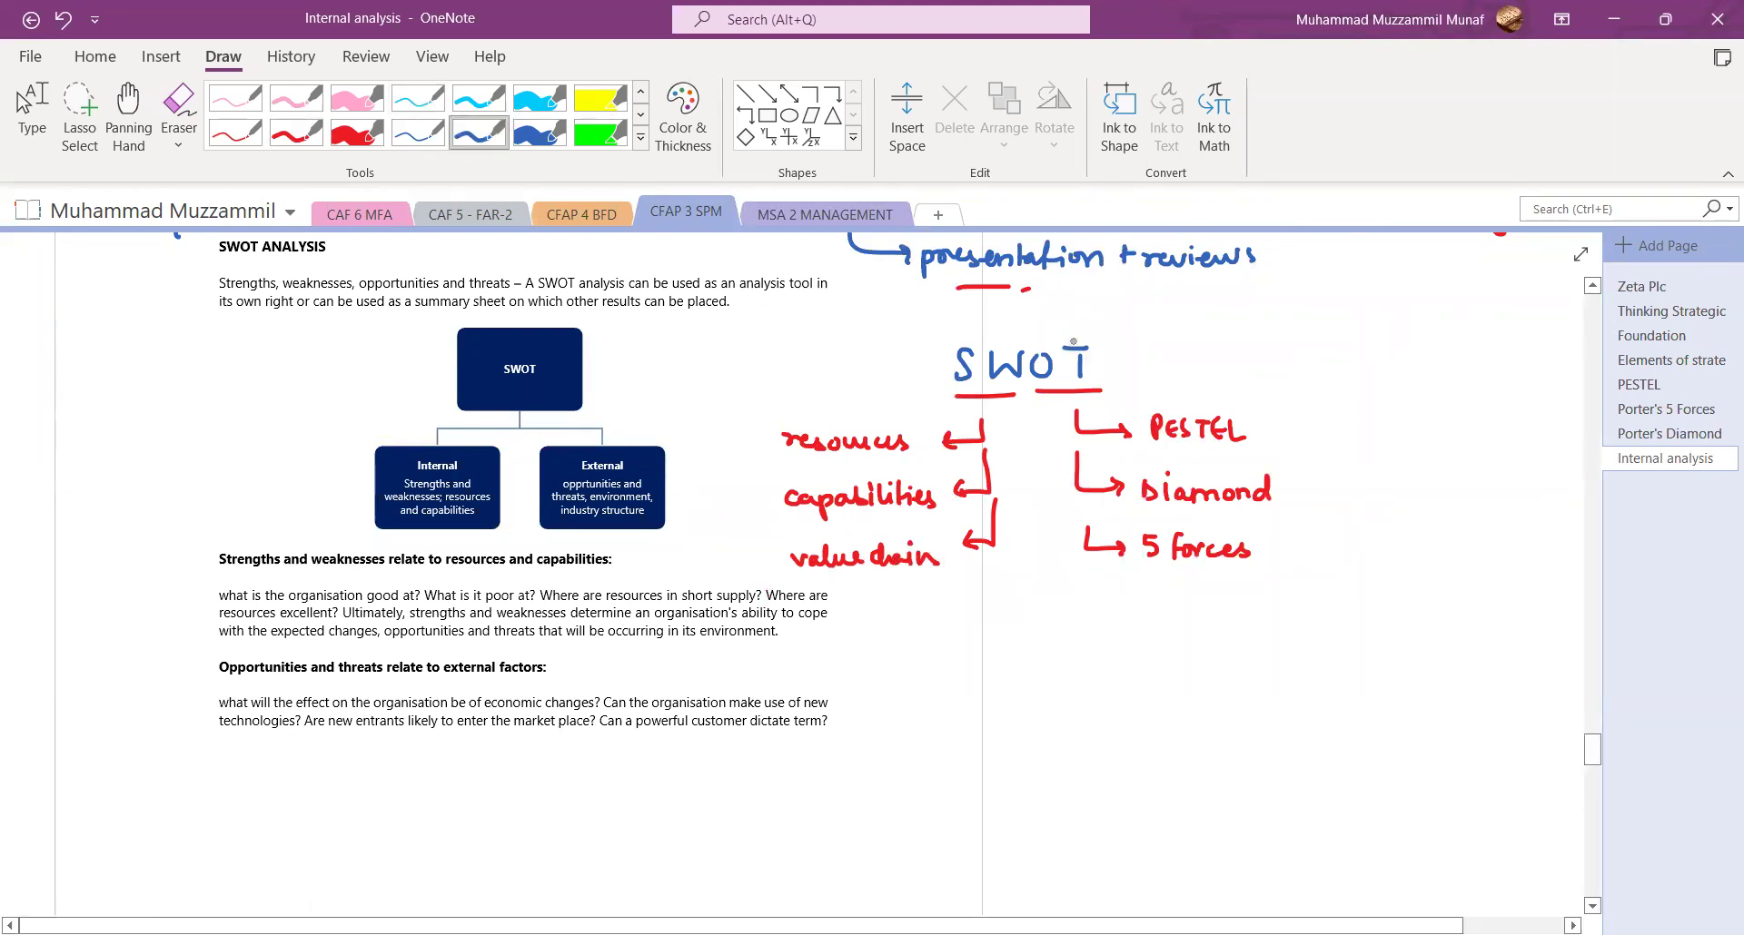
Loop OT and SW of SWOT in dashed blue and bracket both three-item lists.
mouse_move(1075, 343)
mouse_down()
mouse_move(1030, 338)
mouse_move(1034, 400)
mouse_move(1097, 401)
mouse_move(1087, 341)
mouse_move(1099, 356)
mouse_up()
drag(1269, 404, 1283, 561)
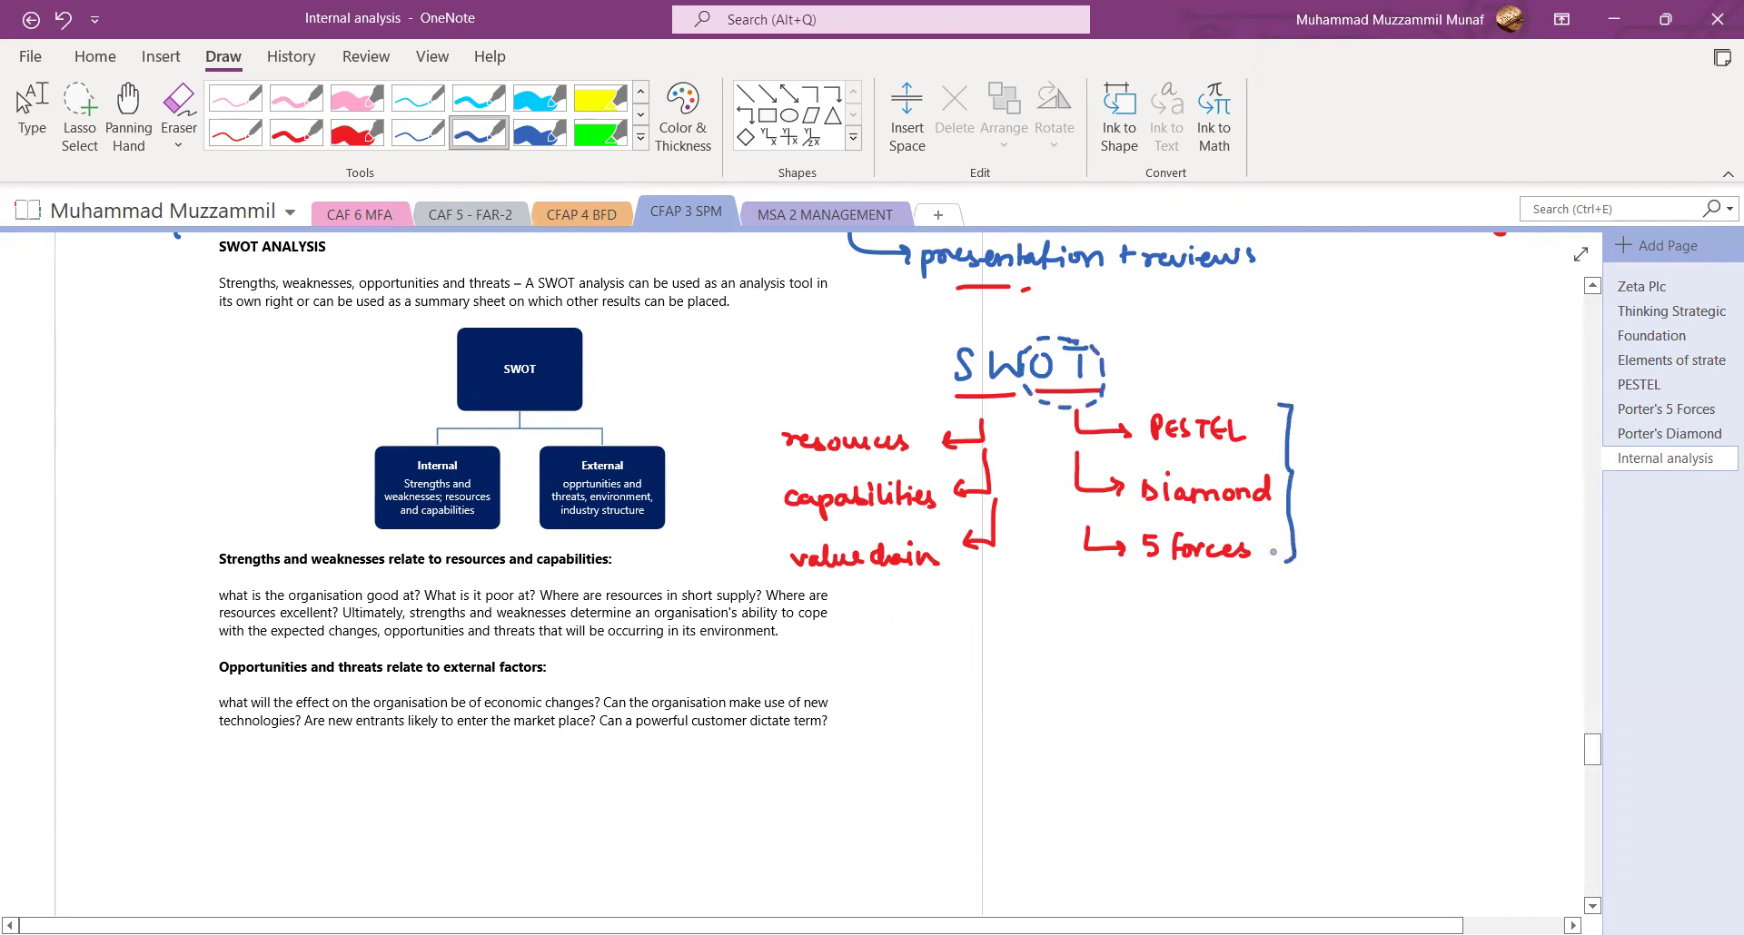
mouse_move(986, 336)
mouse_down()
mouse_move(949, 338)
mouse_move(932, 382)
mouse_move(1026, 401)
mouse_move(986, 336)
mouse_up()
drag(757, 409, 772, 577)
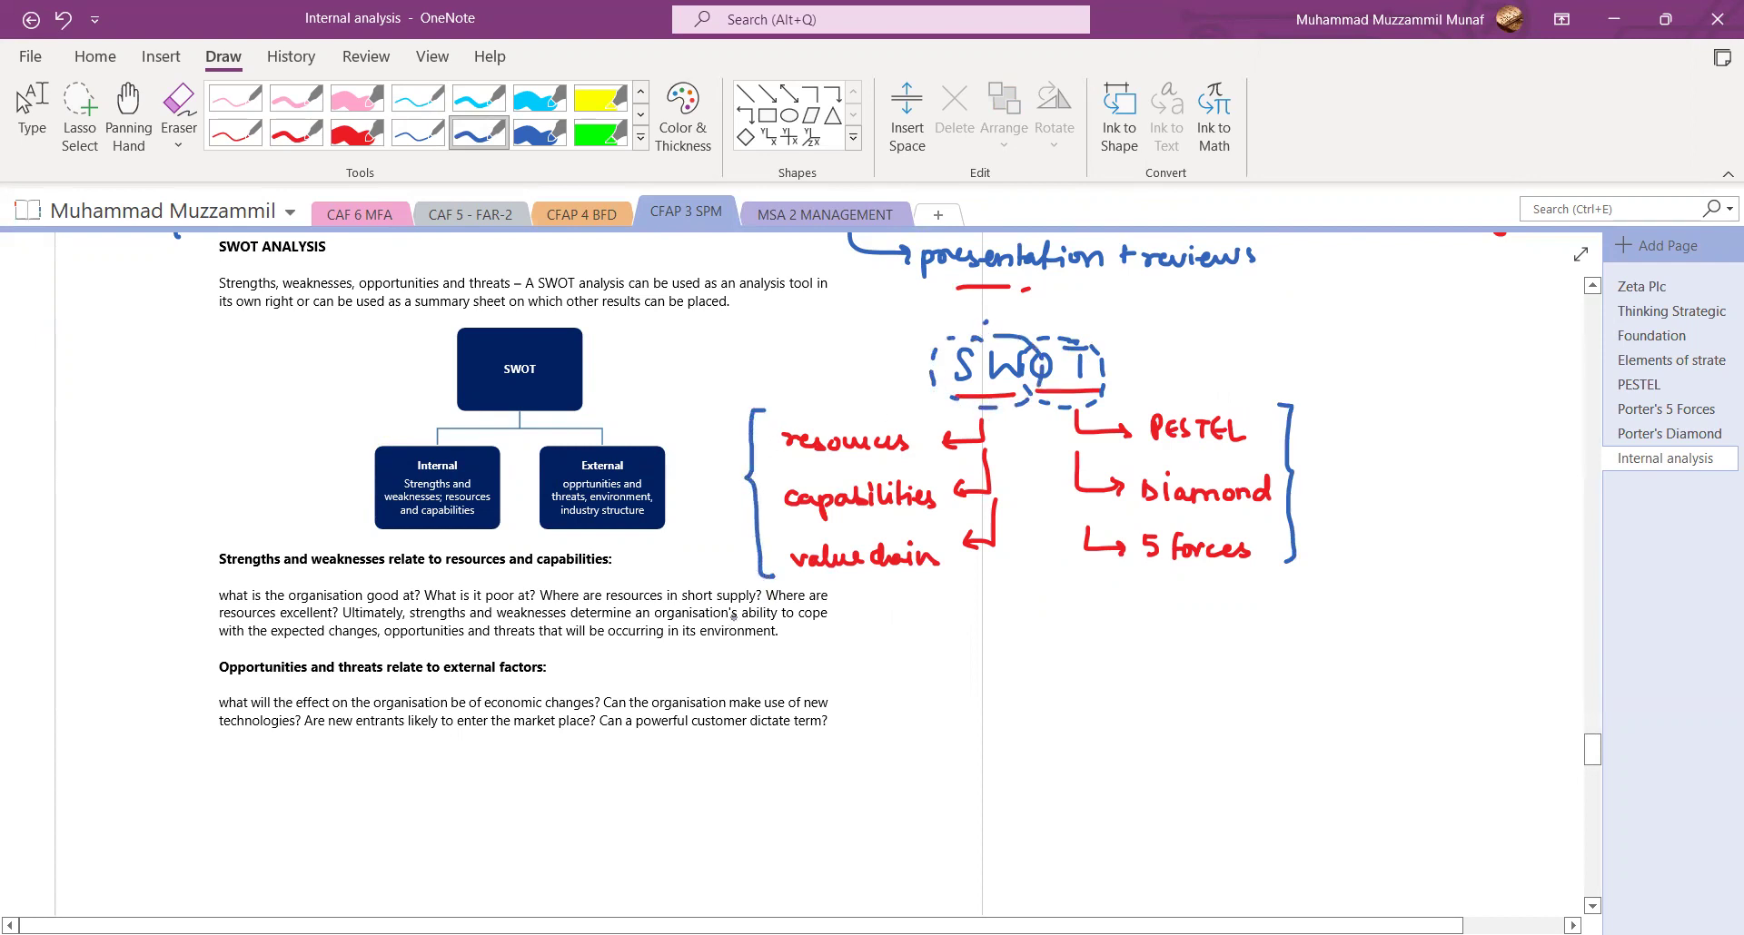
Draw a red arrow from SWOT to a boxed 'Strategy' leading on to 'Business'.
click(296, 132)
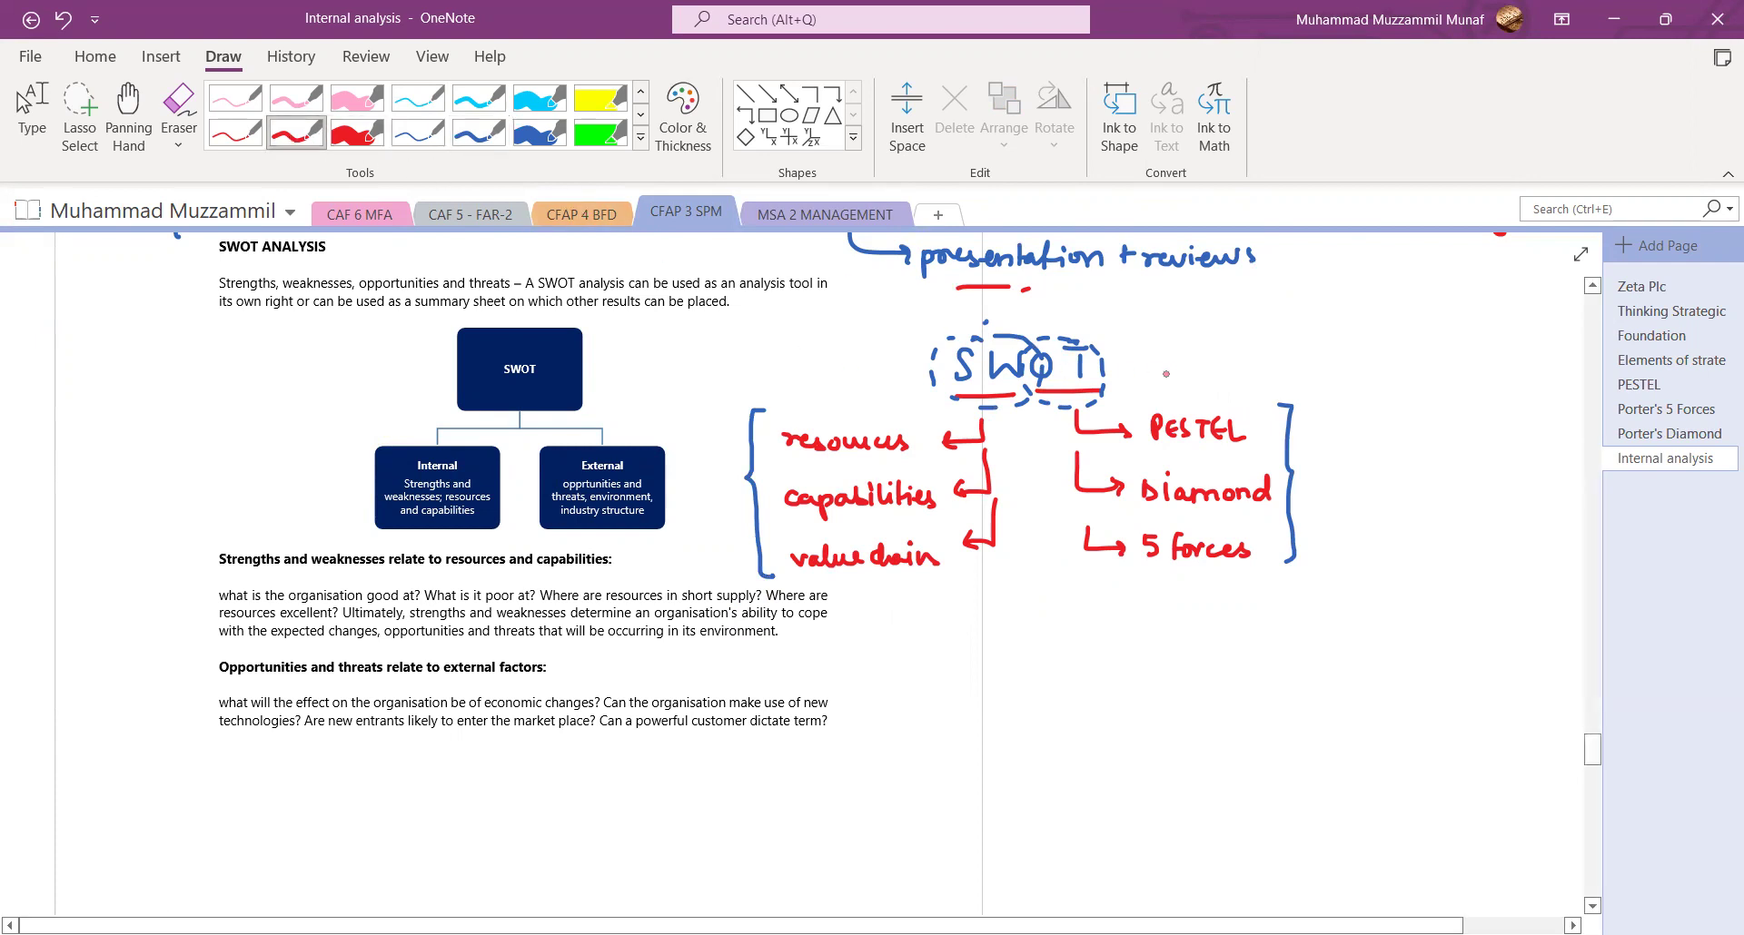
mouse_move(1124, 348)
mouse_down()
mouse_move(1173, 338)
mouse_move(1166, 354)
mouse_up()
mouse_move(1210, 320)
mouse_down()
mouse_move(1199, 346)
mouse_move(1236, 334)
mouse_up()
mouse_move(1243, 333)
mouse_down()
mouse_move(1283, 341)
mouse_move(1277, 366)
mouse_move(1297, 369)
mouse_up()
mouse_move(1185, 309)
mouse_down()
mouse_move(1180, 349)
mouse_move(1313, 374)
mouse_move(1180, 338)
mouse_up()
drag(1315, 335, 1360, 345)
drag(1363, 331, 1467, 337)
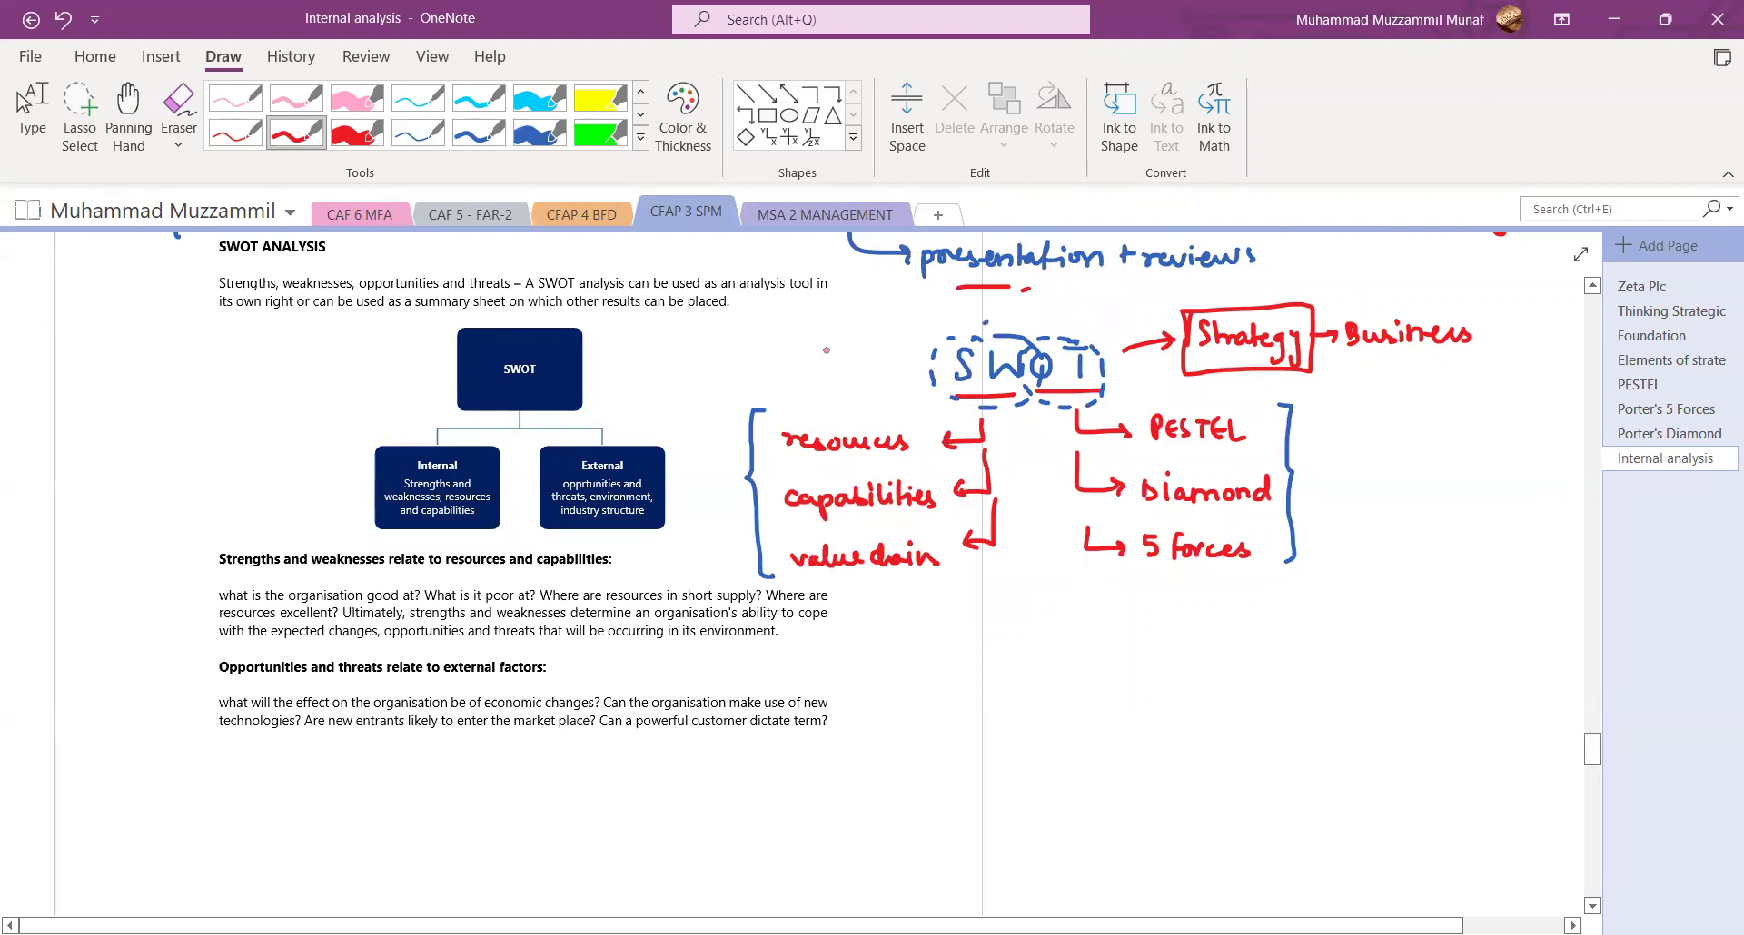
Scroll to 'Using a SWOT analysis', highlight the first bullet yellow and cross it in red.
click(128, 117)
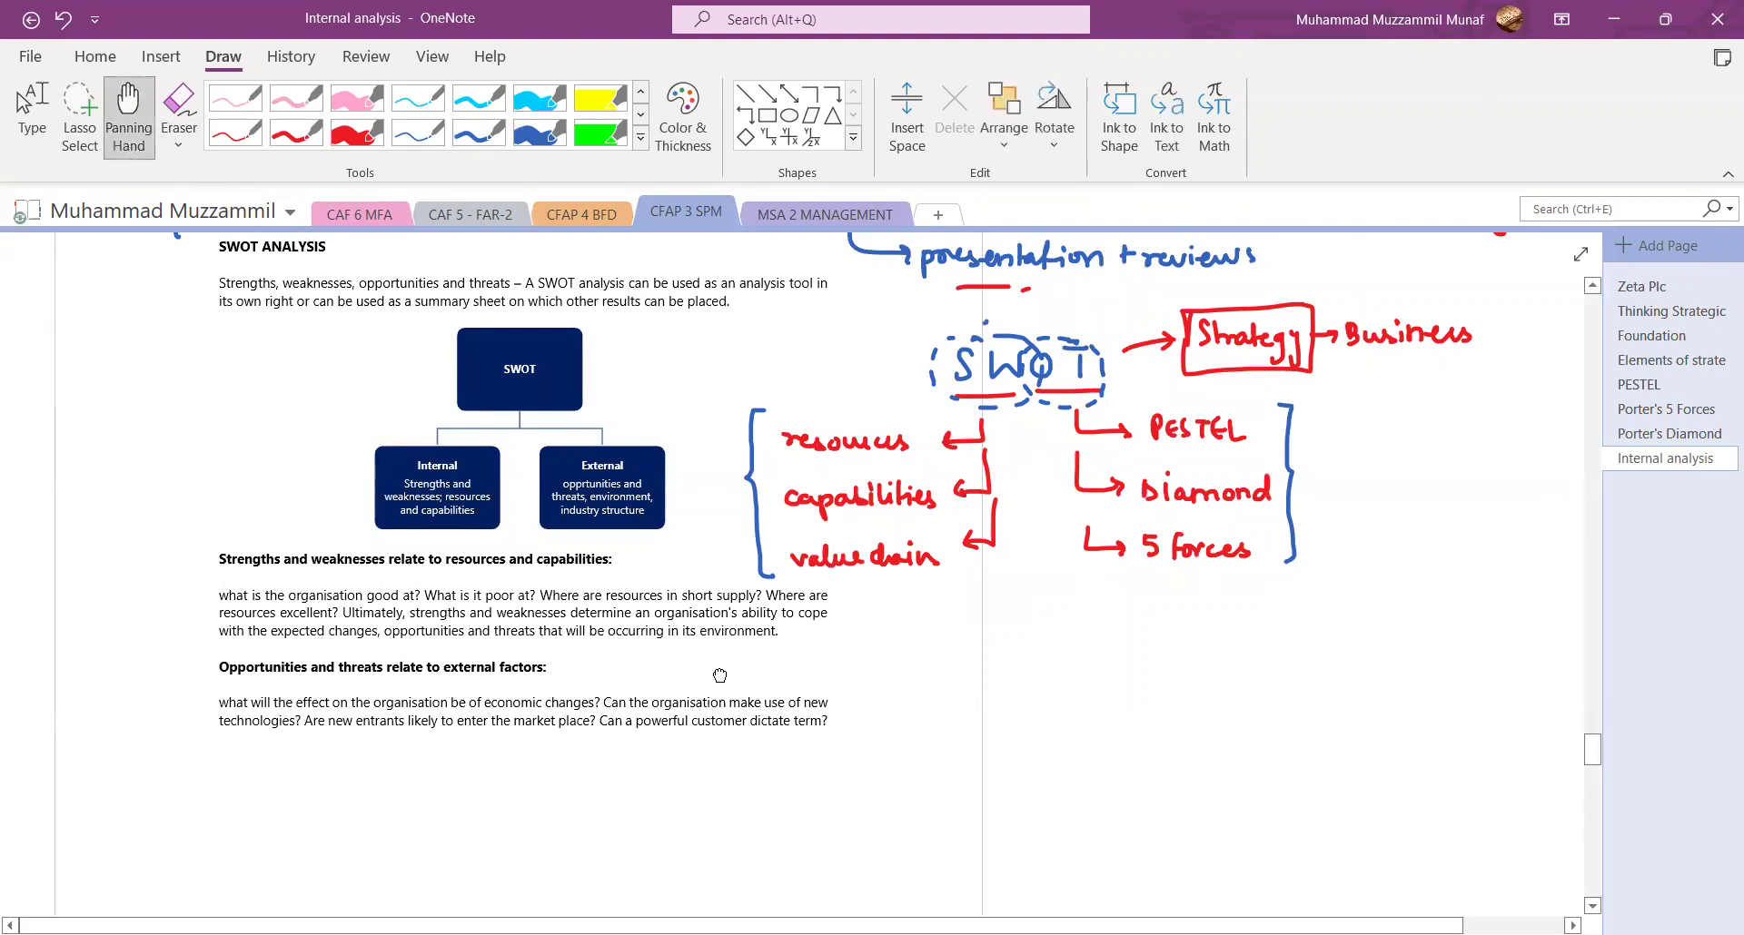
scroll(720, 649, down, 3)
scroll(720, 817, down, 2)
scroll(745, 727, down, 3)
scroll(763, 655, down, 2)
drag(782, 687, 785, 528)
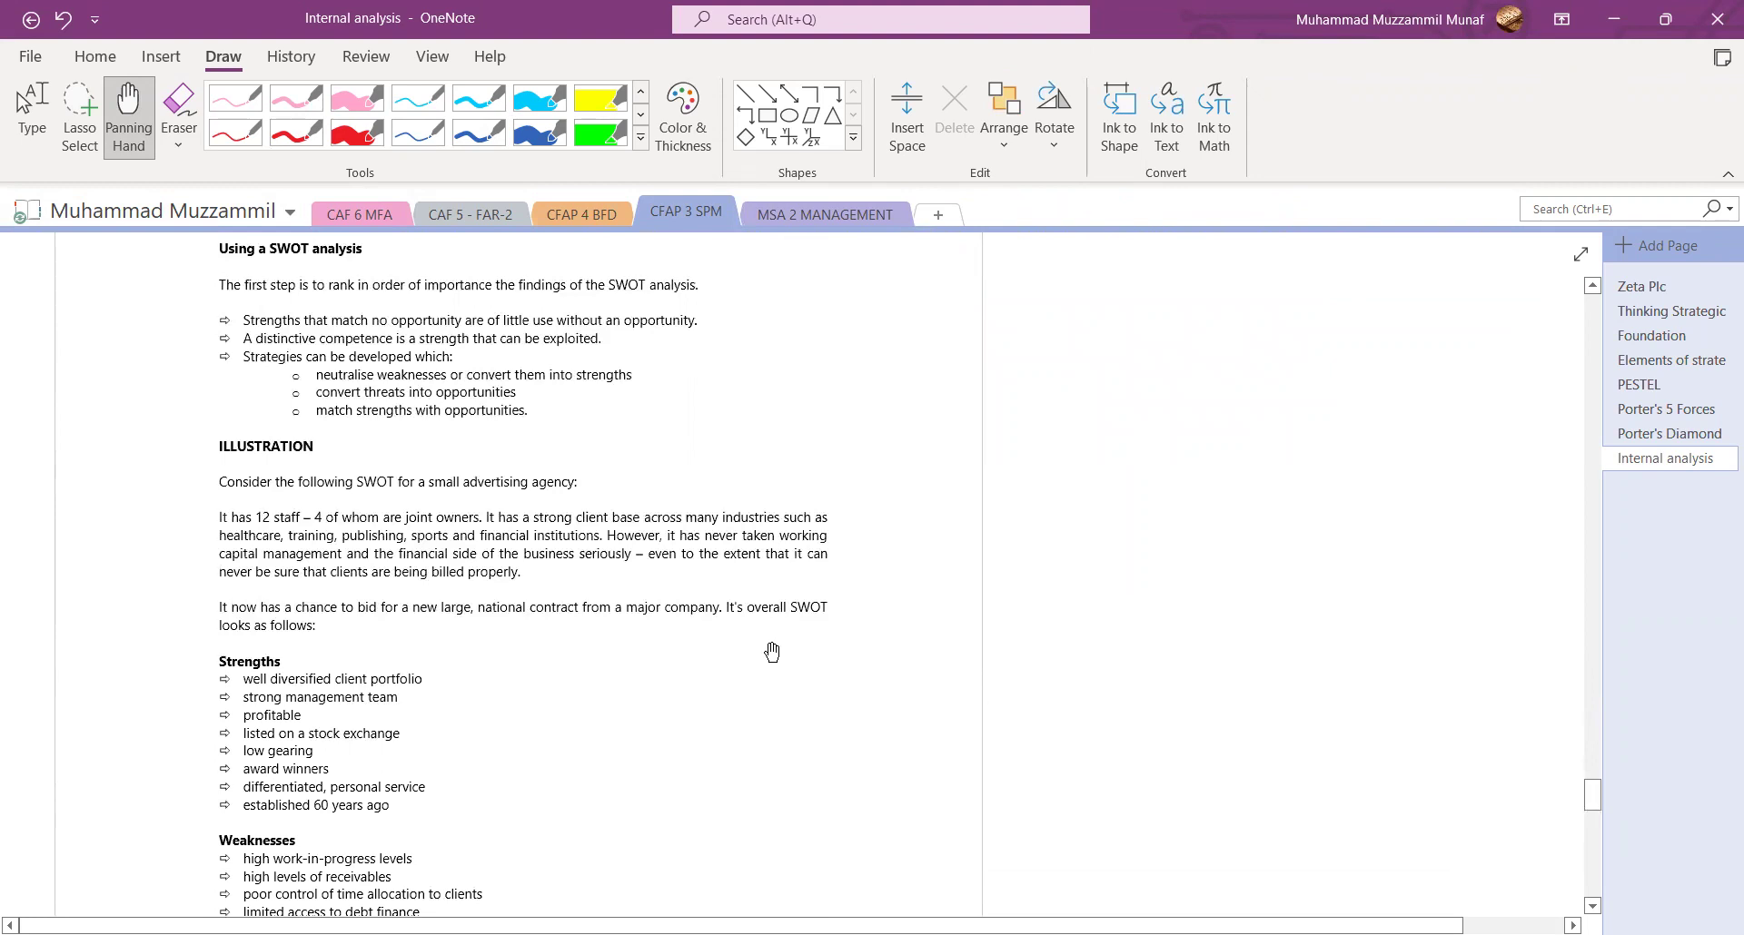
scroll(766, 605, up, 1)
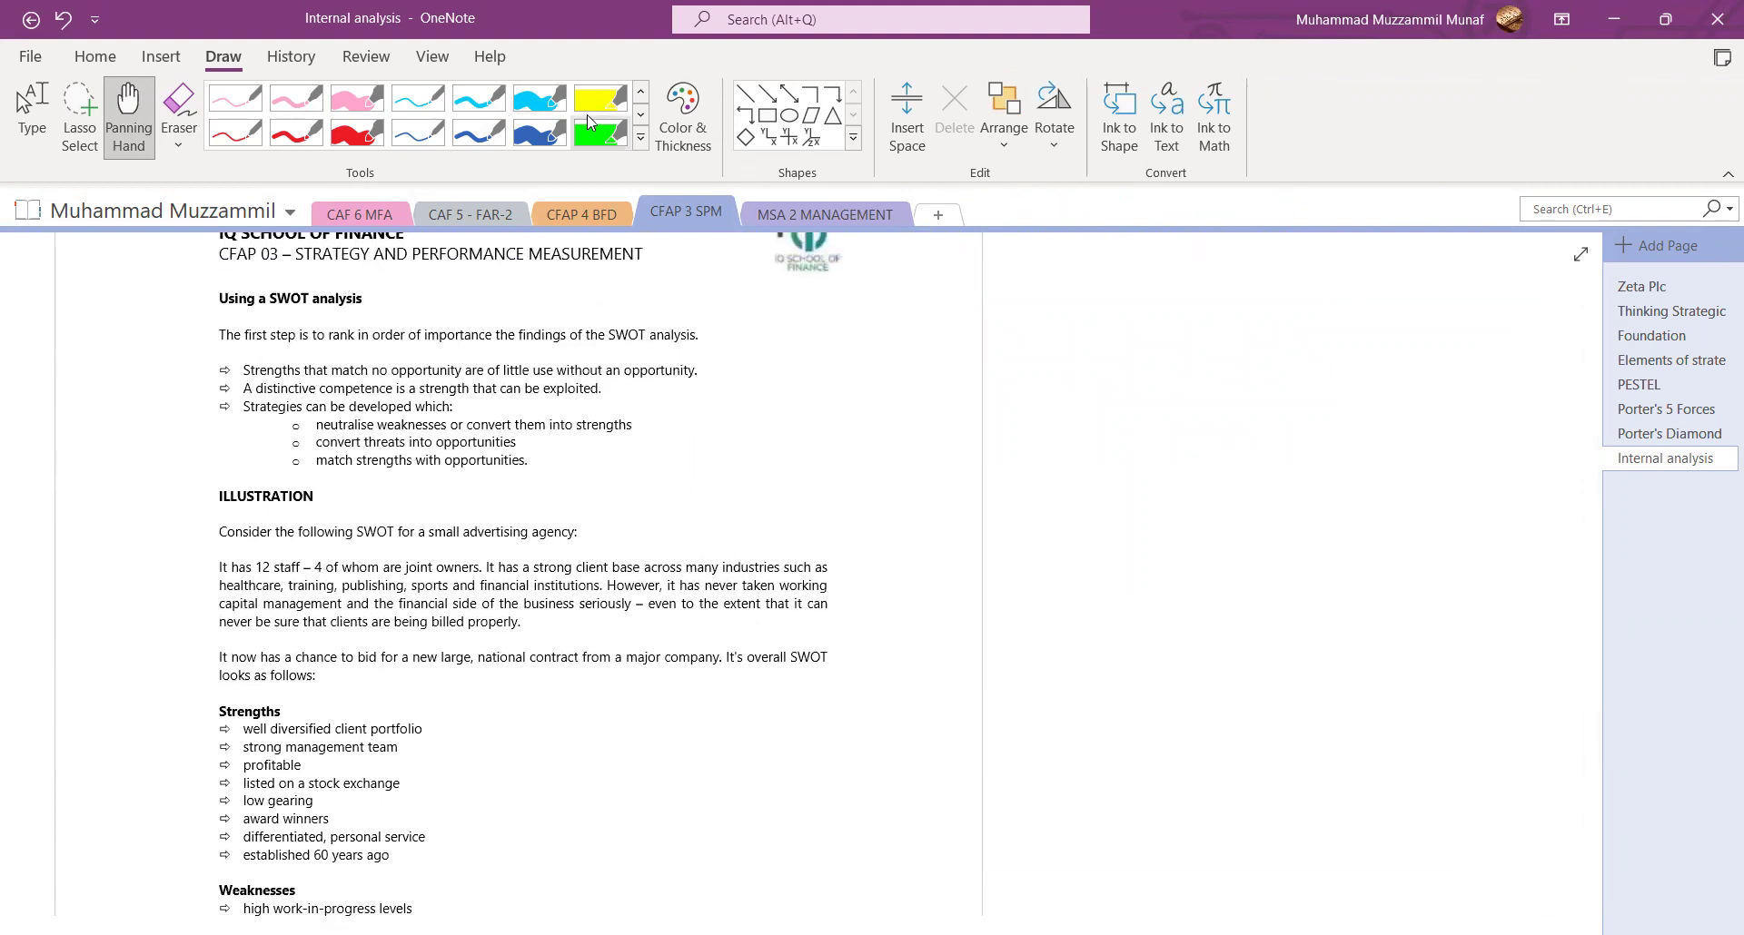
click(595, 108)
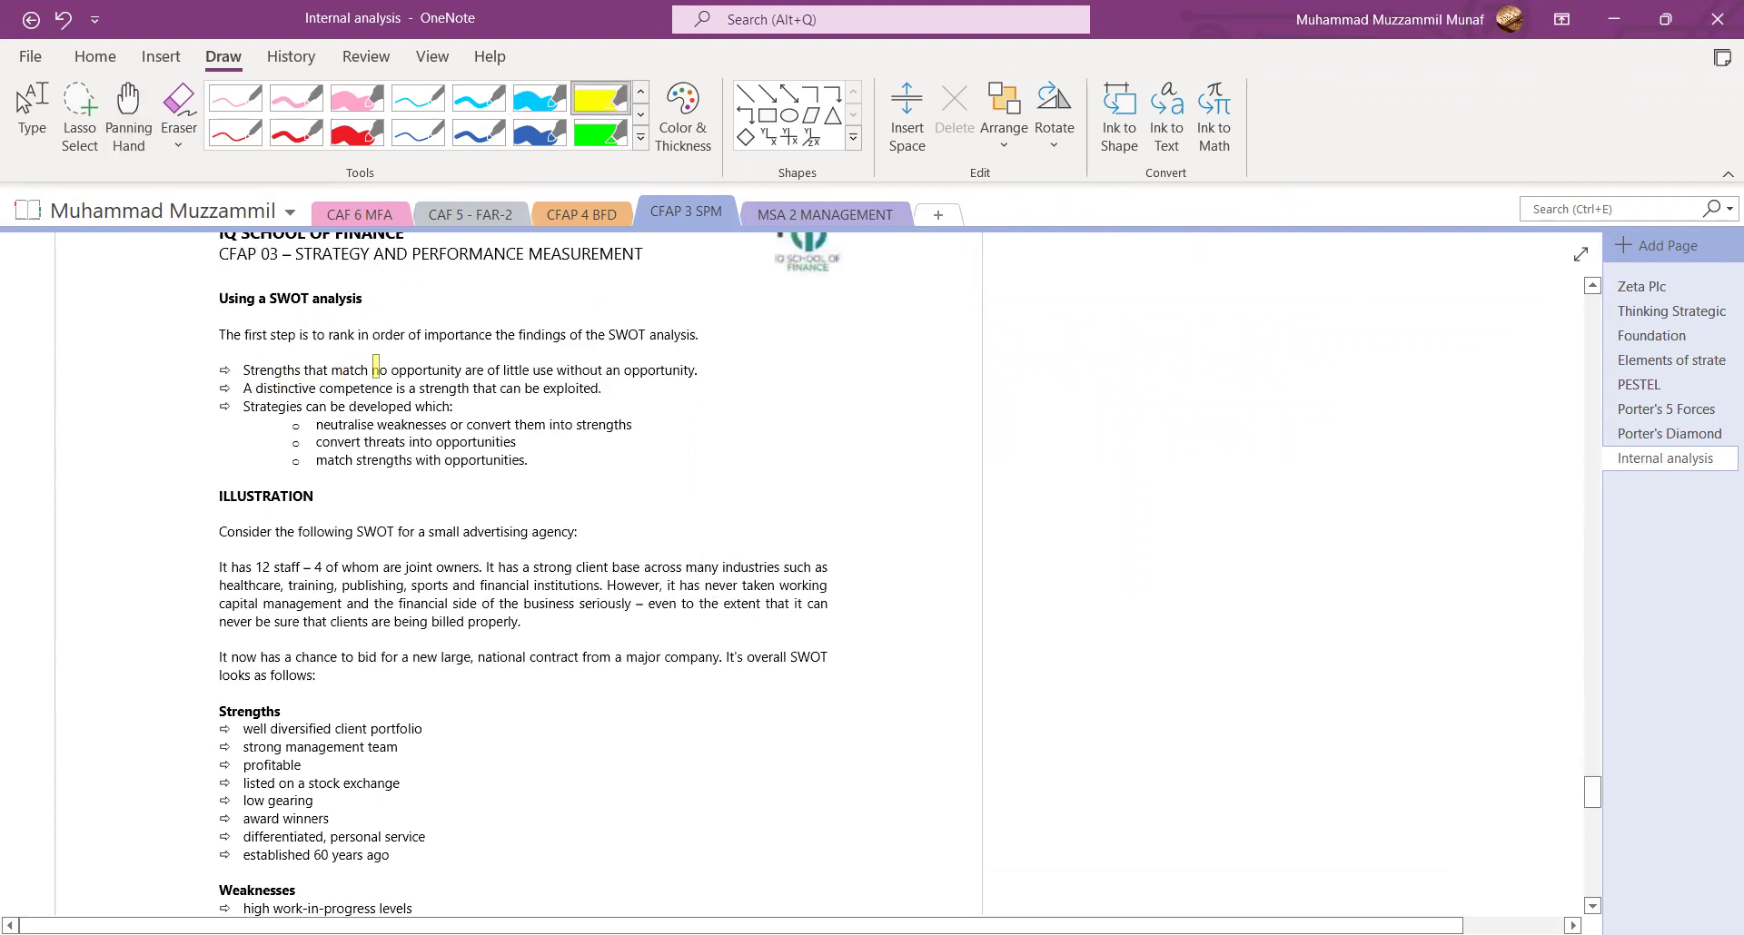
drag(375, 367, 698, 370)
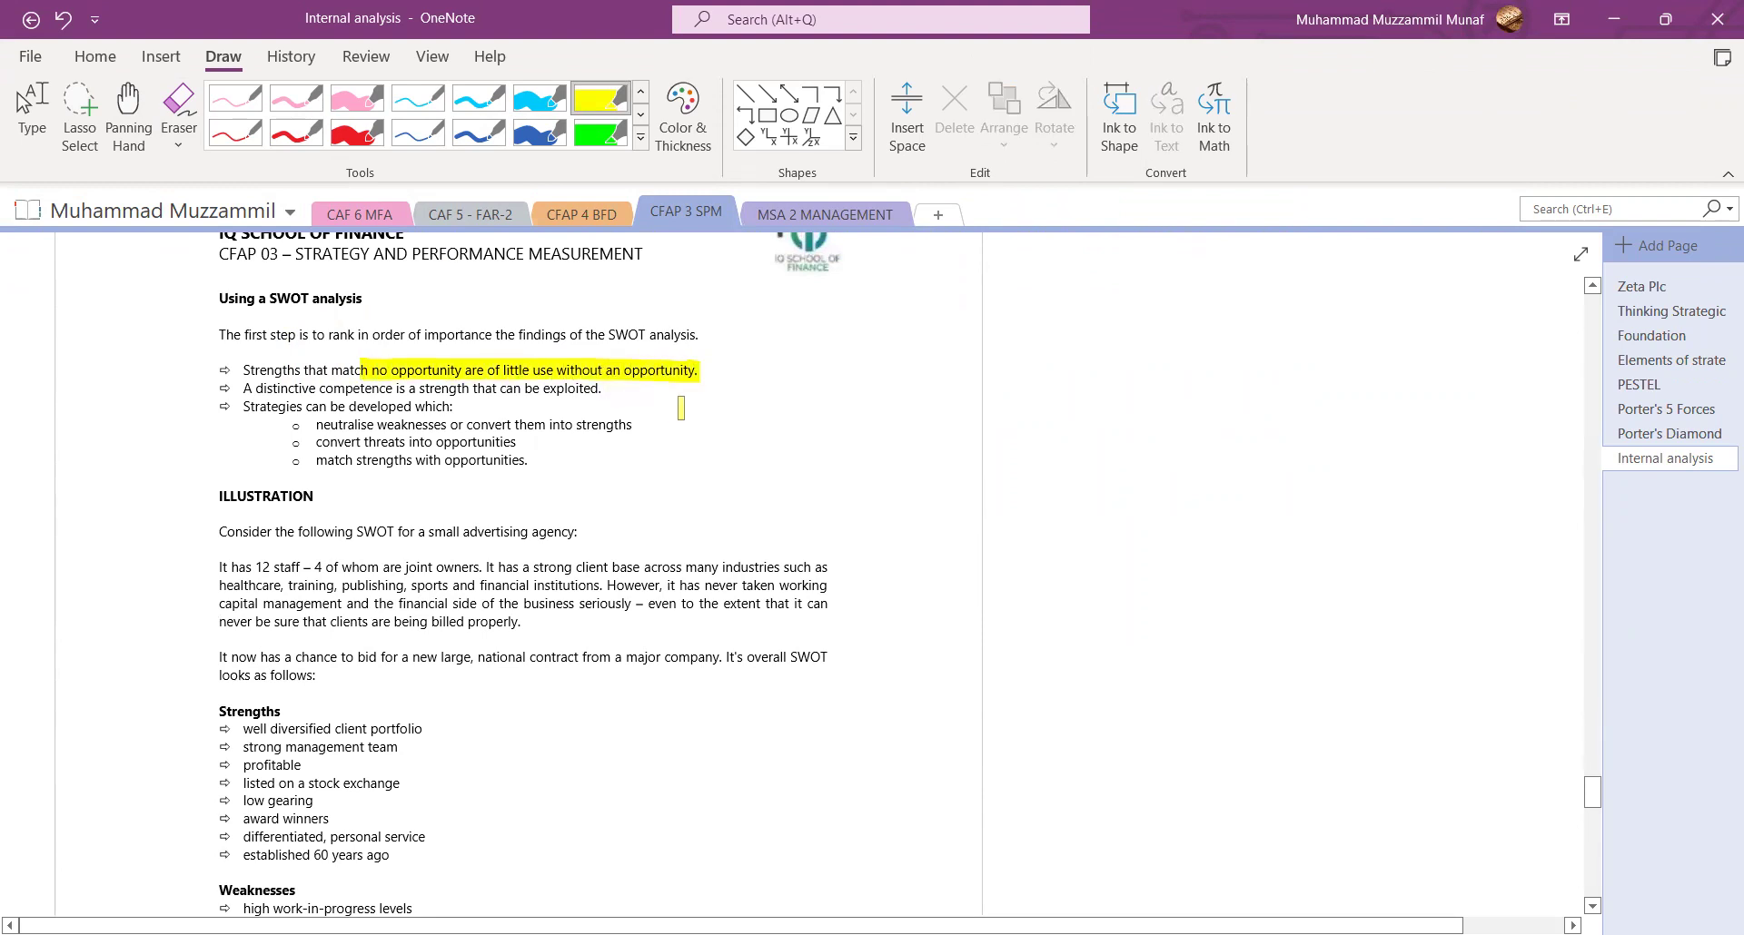
click(306, 128)
drag(710, 359, 729, 378)
drag(729, 358, 709, 377)
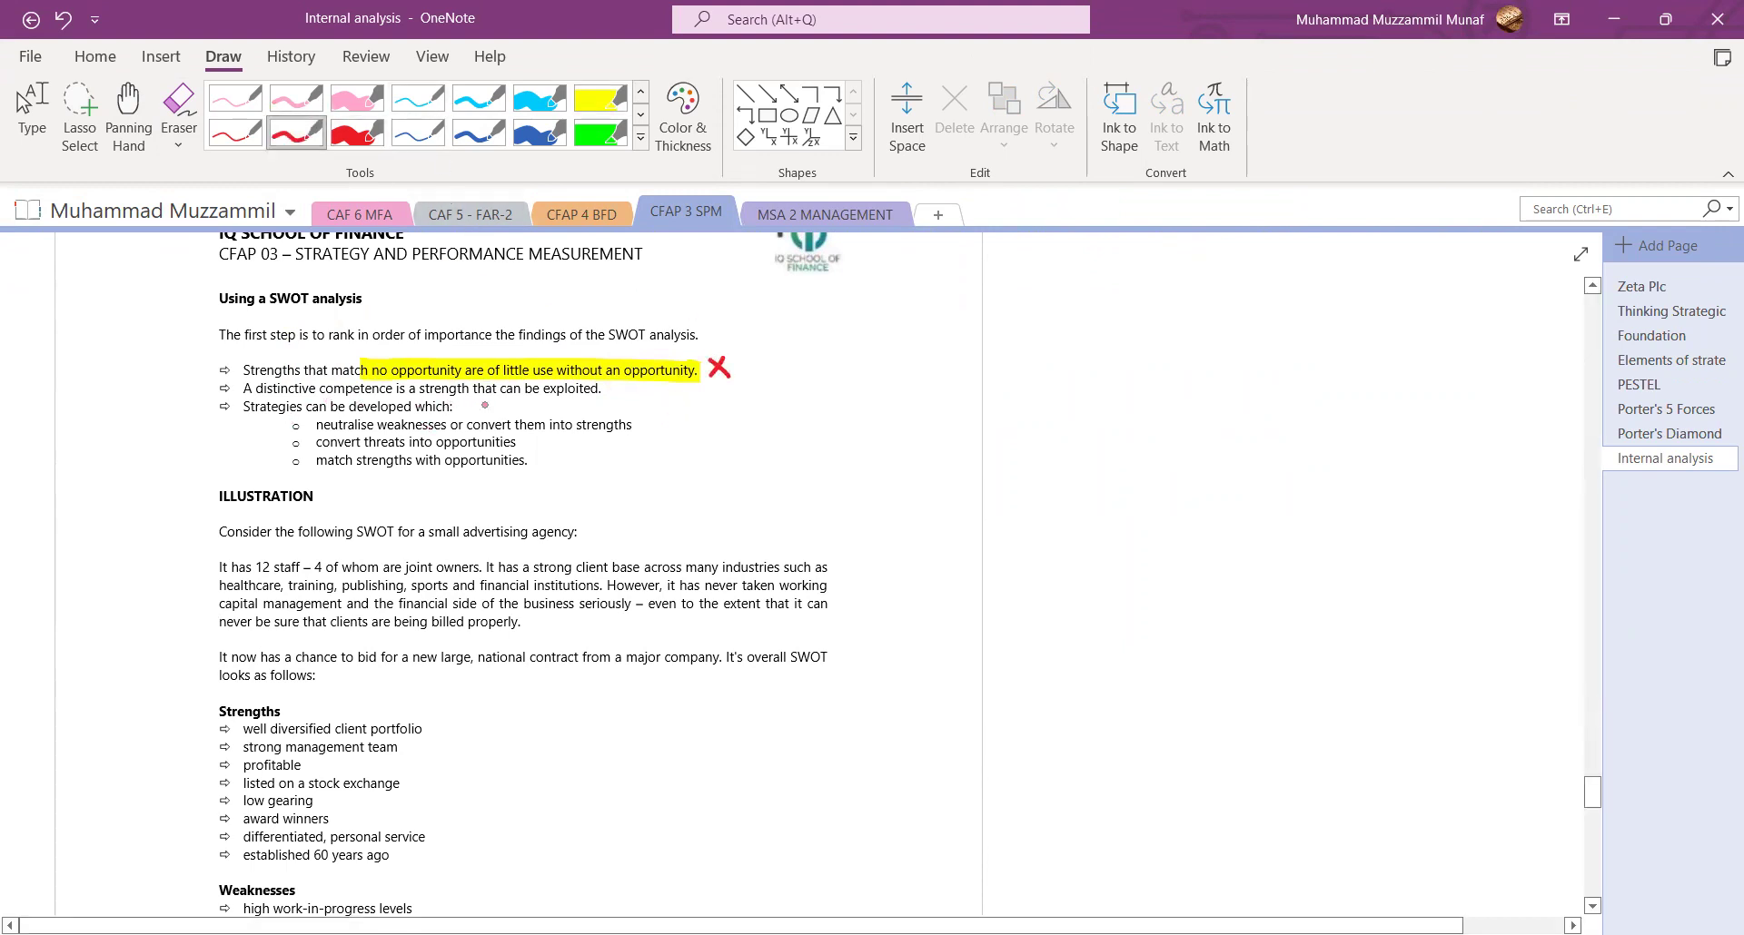
Highlight the distinctive competence bullet and add a red arrow to 'materialize + use'.
click(601, 98)
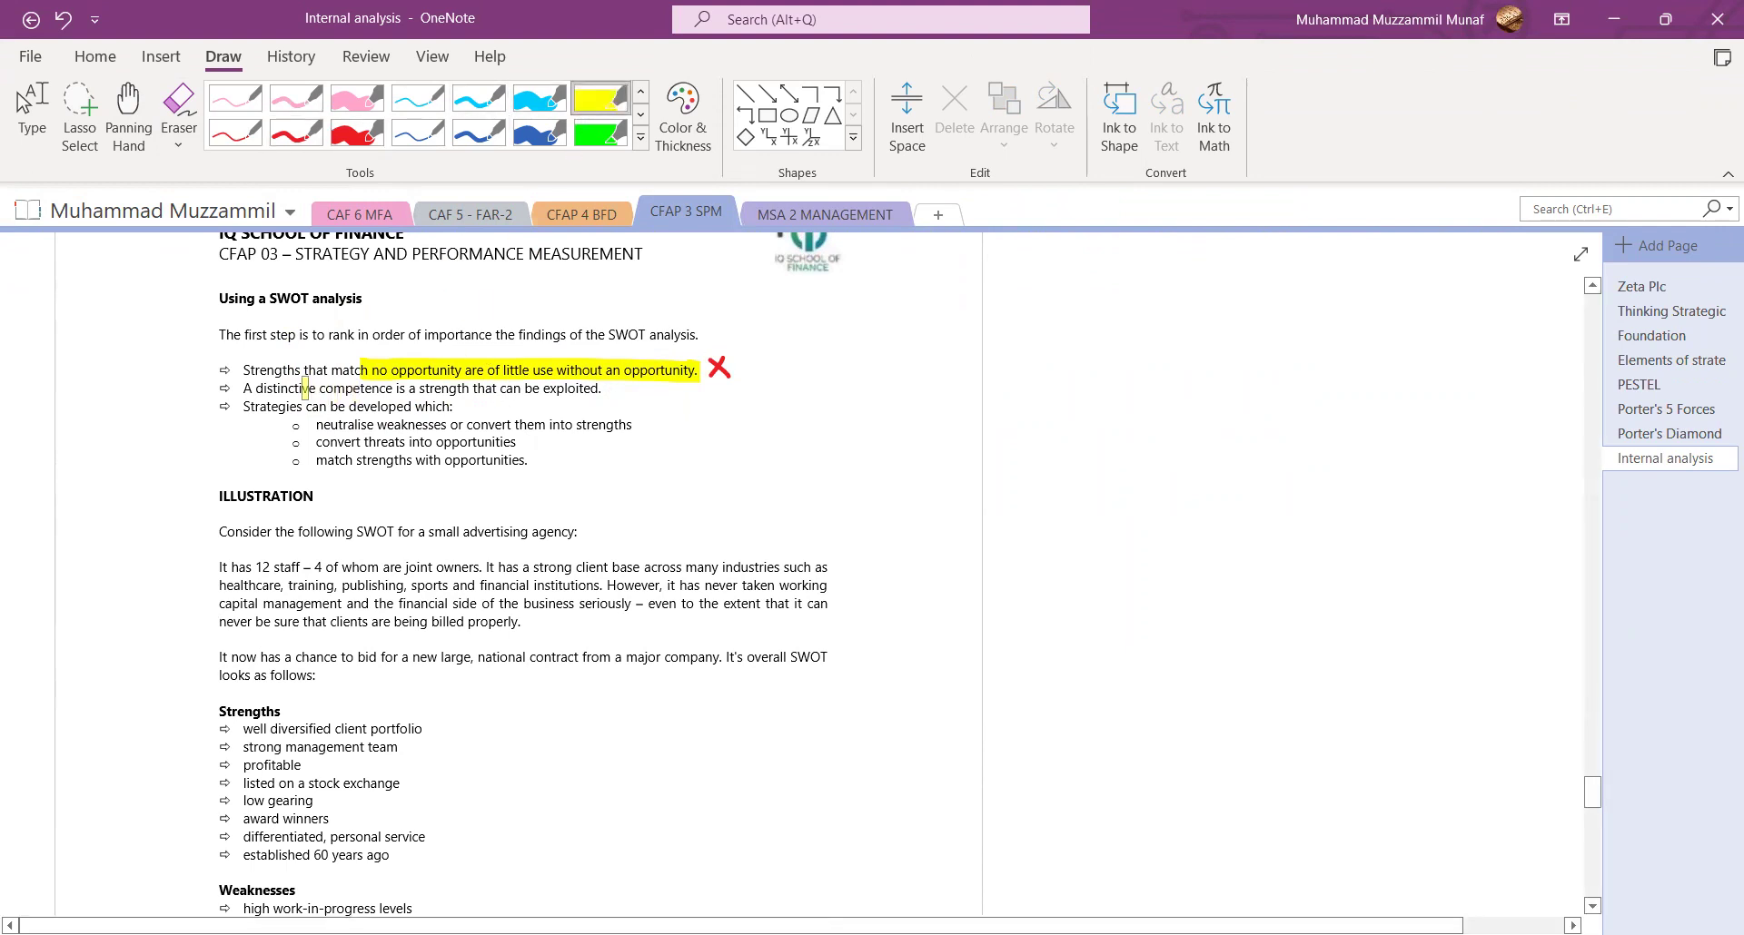
drag(246, 388, 607, 389)
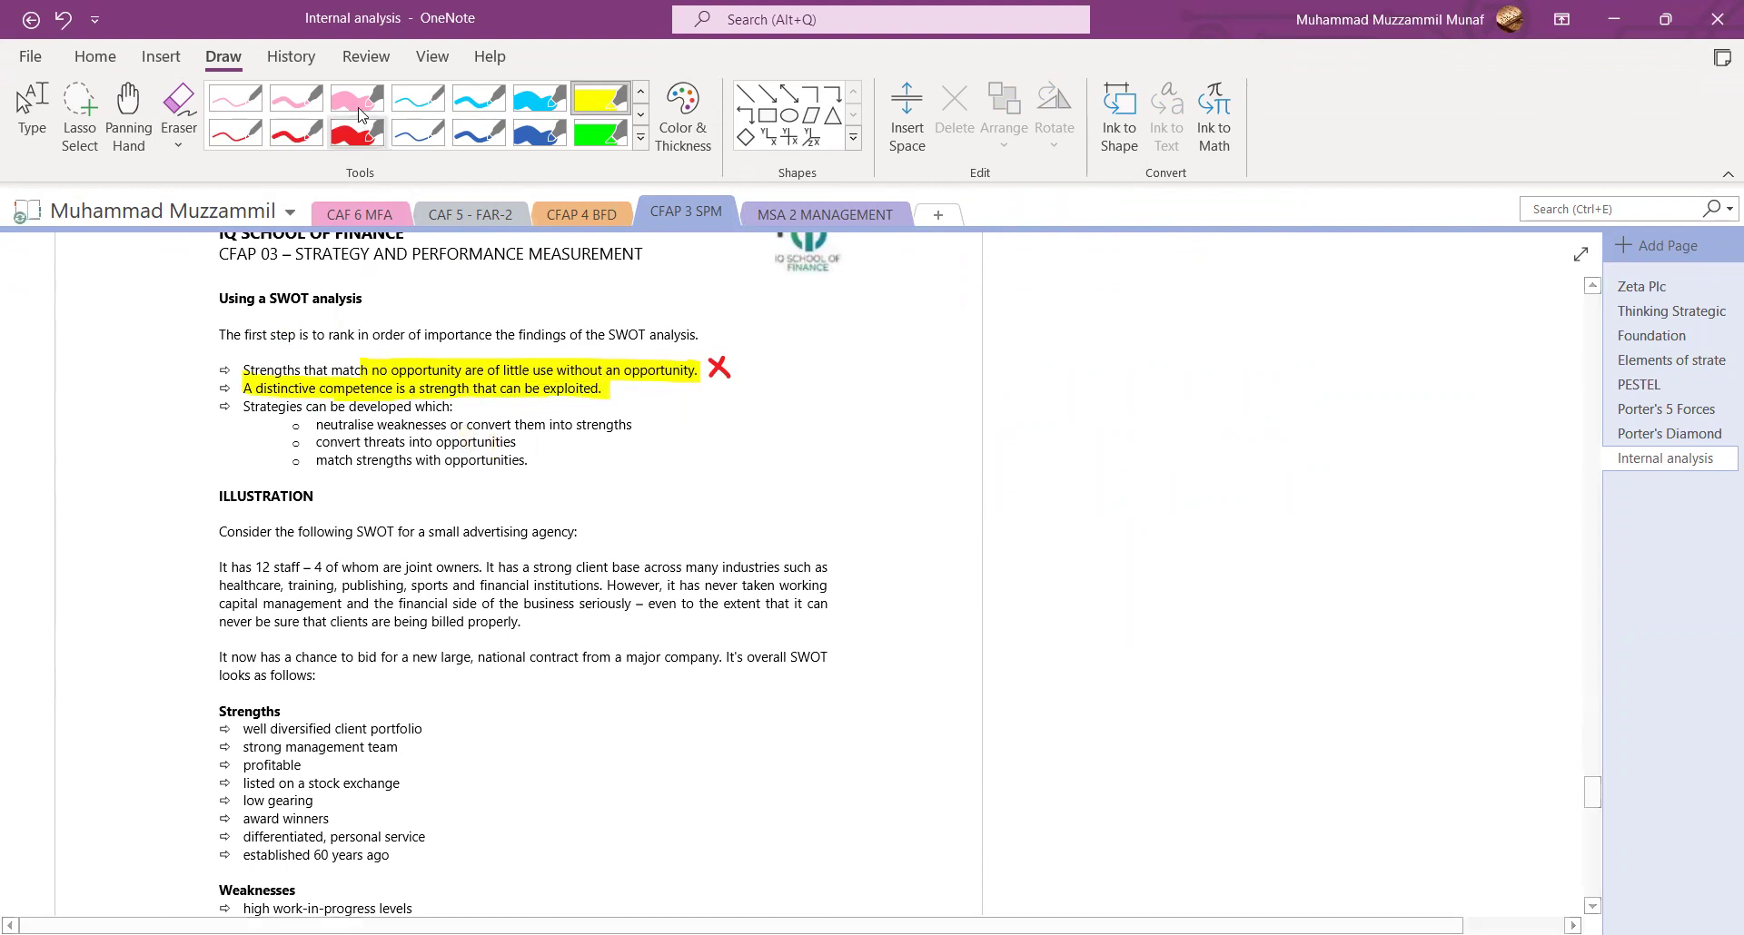
click(297, 132)
drag(622, 396, 1011, 391)
click(890, 375)
drag(1021, 372, 1028, 385)
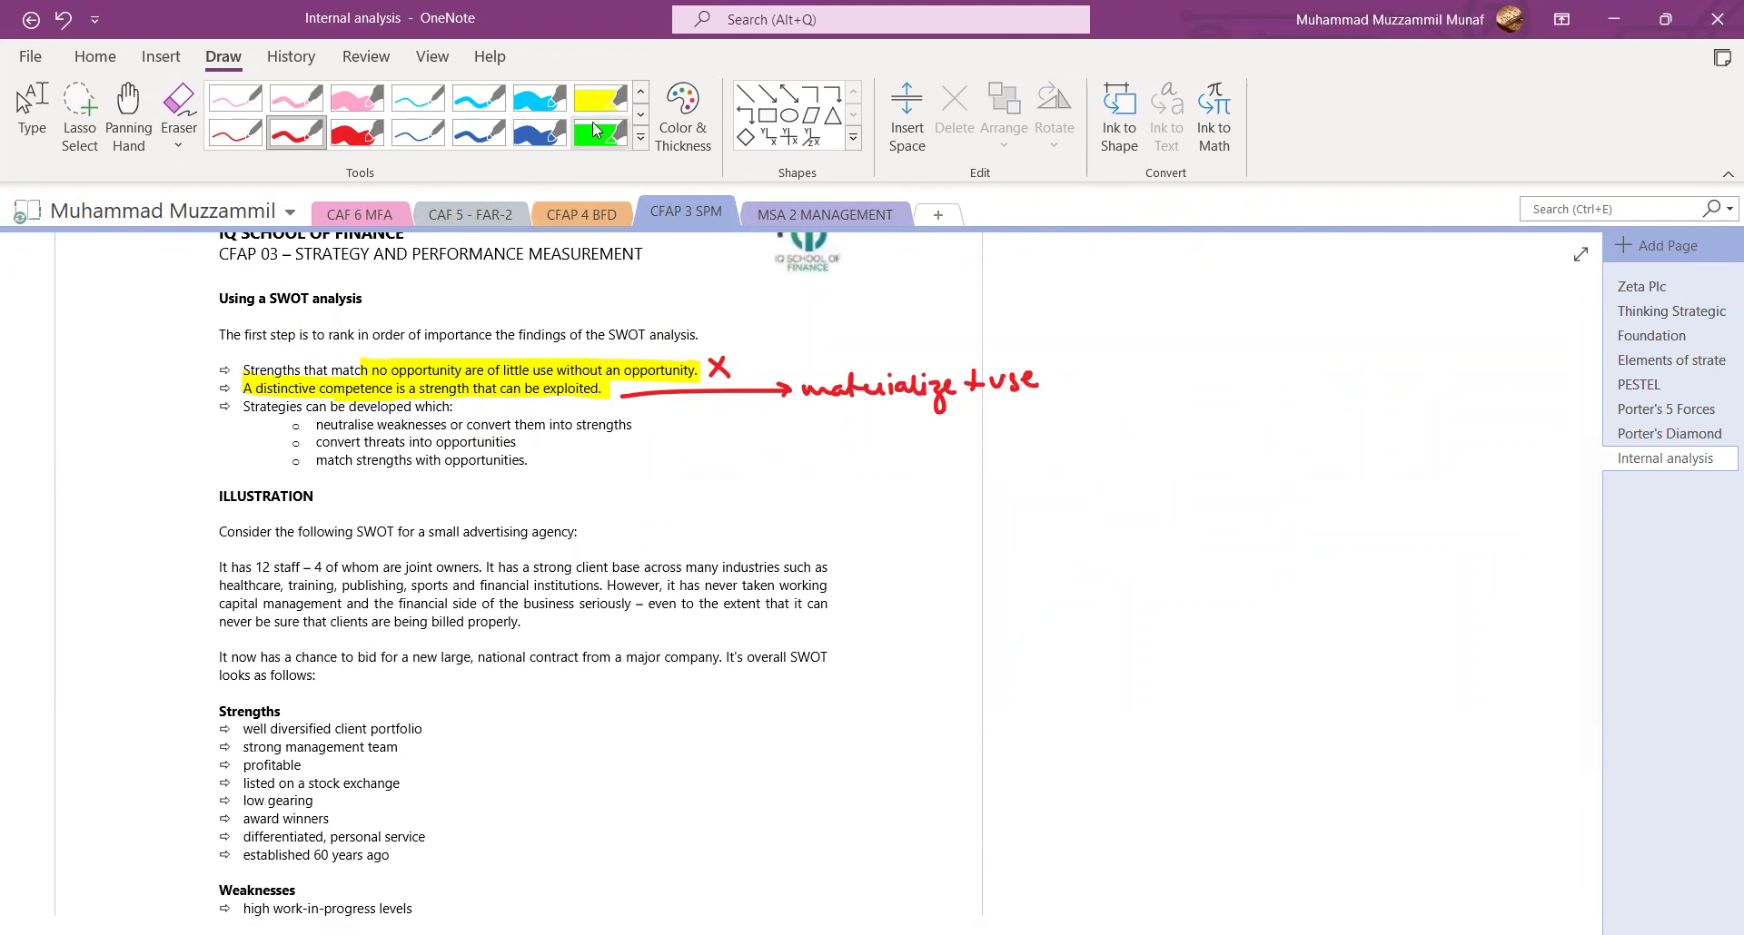
Highlight the three sub-bullets on weaknesses, threats and matching strengths with opportunities.
click(596, 105)
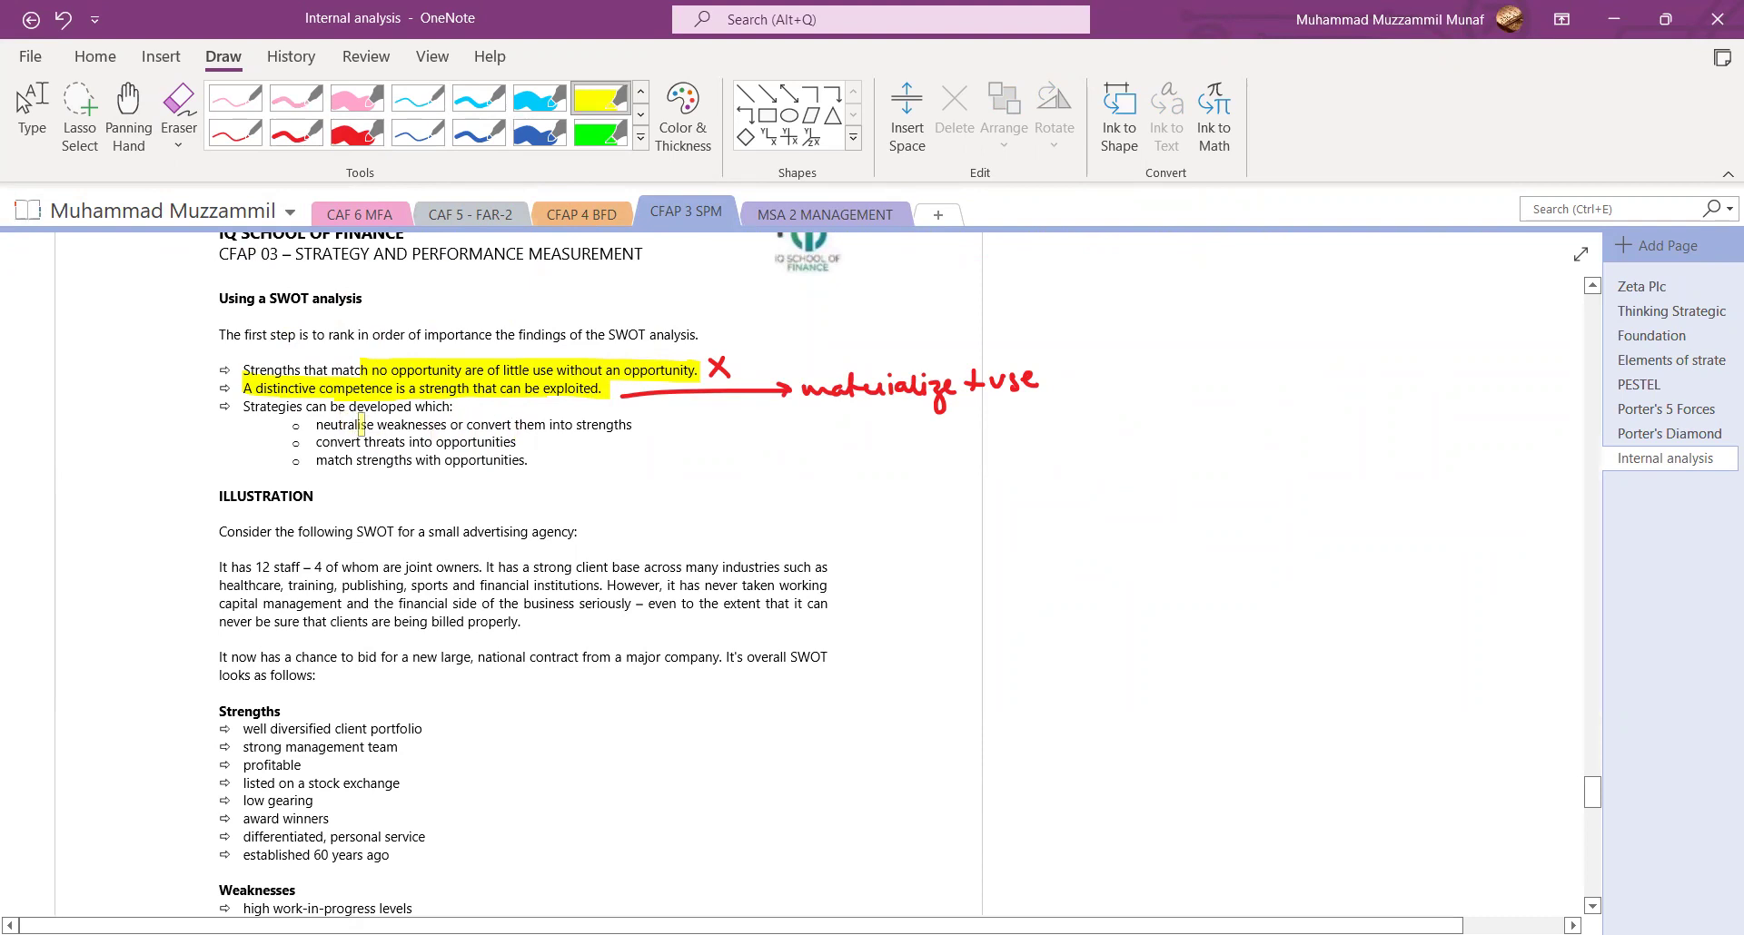
drag(313, 424, 631, 425)
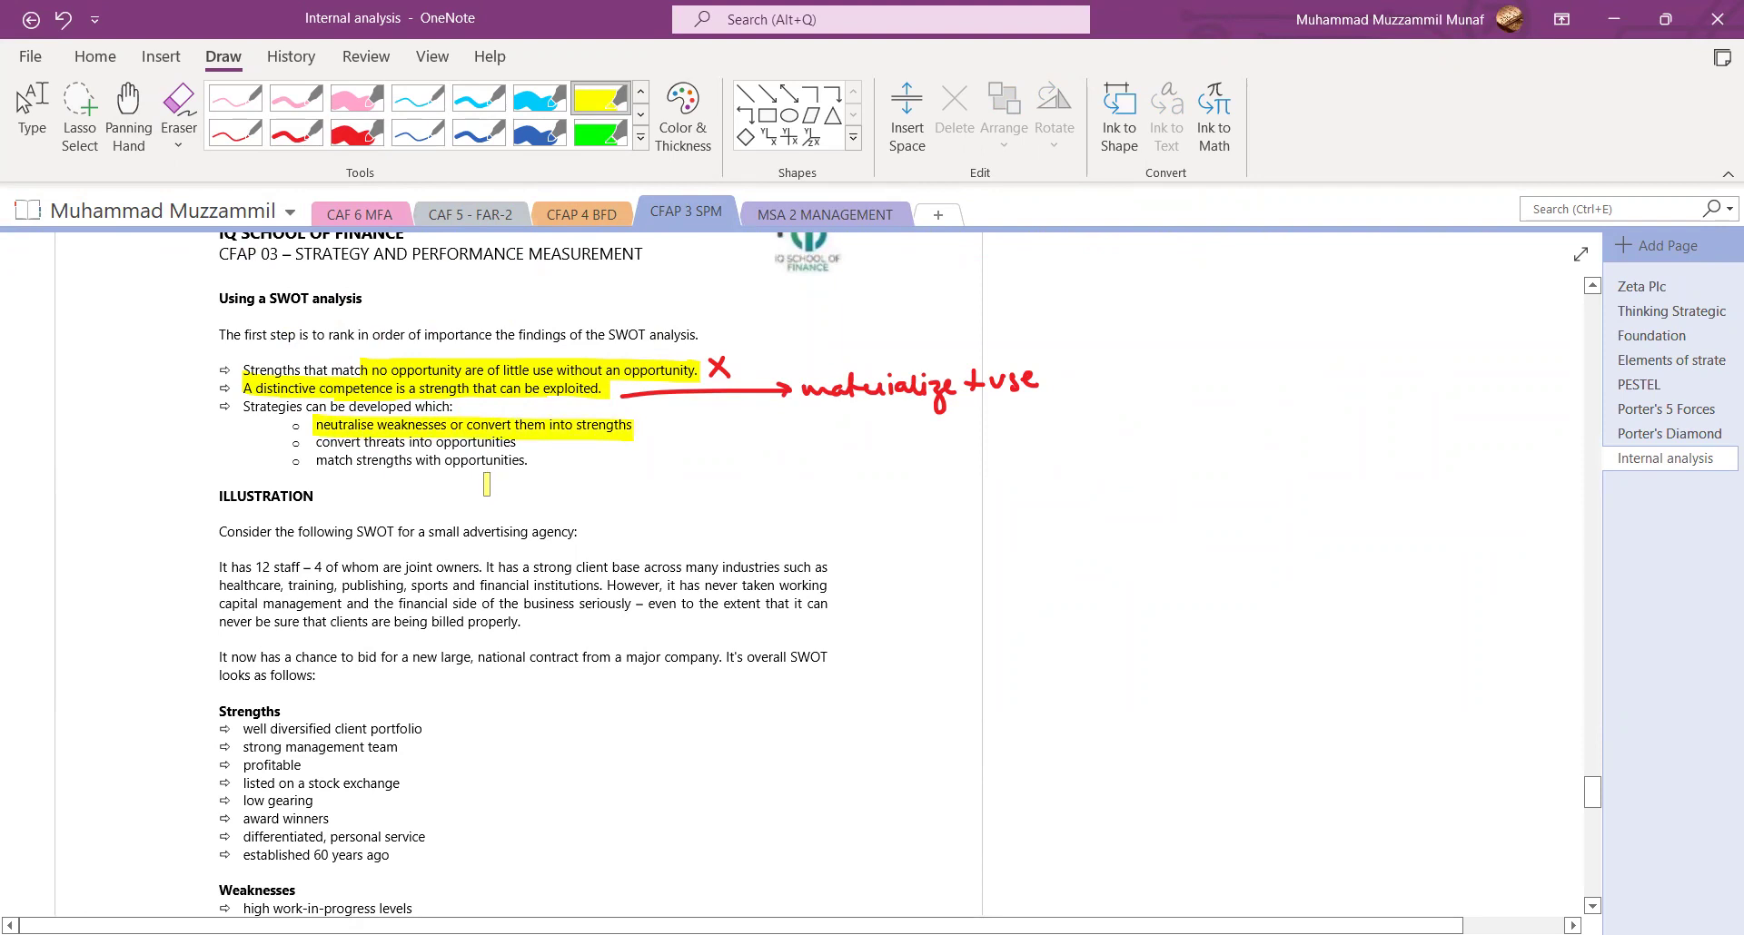
drag(314, 442, 514, 444)
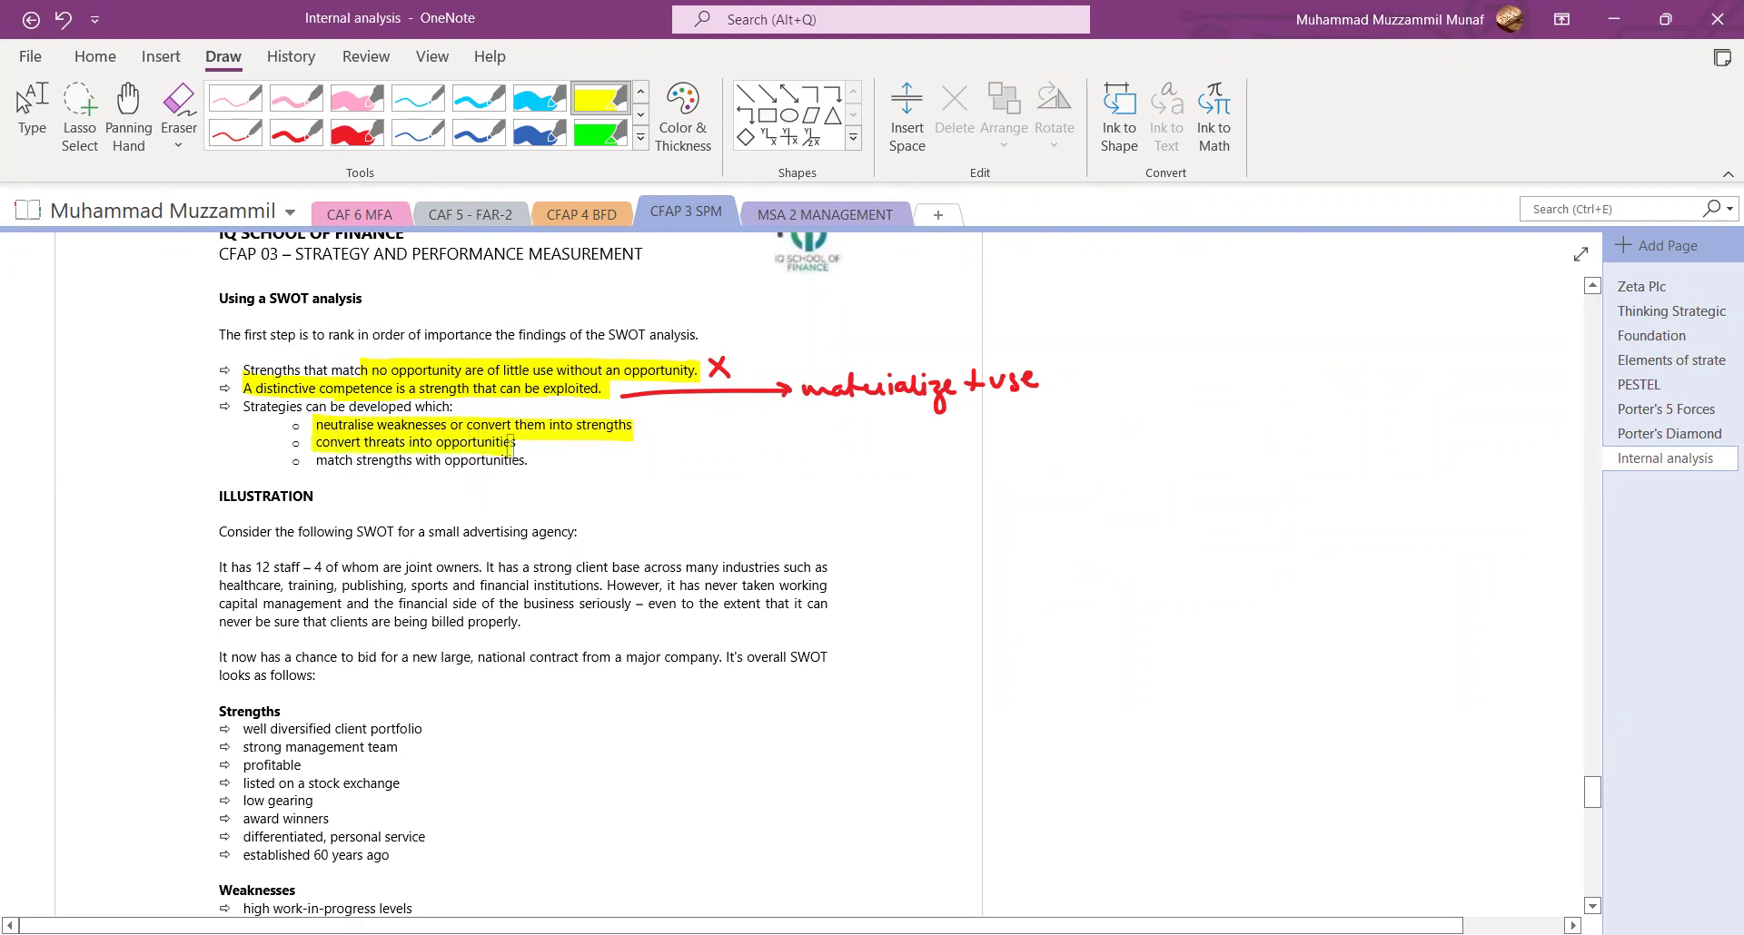
drag(313, 461, 540, 462)
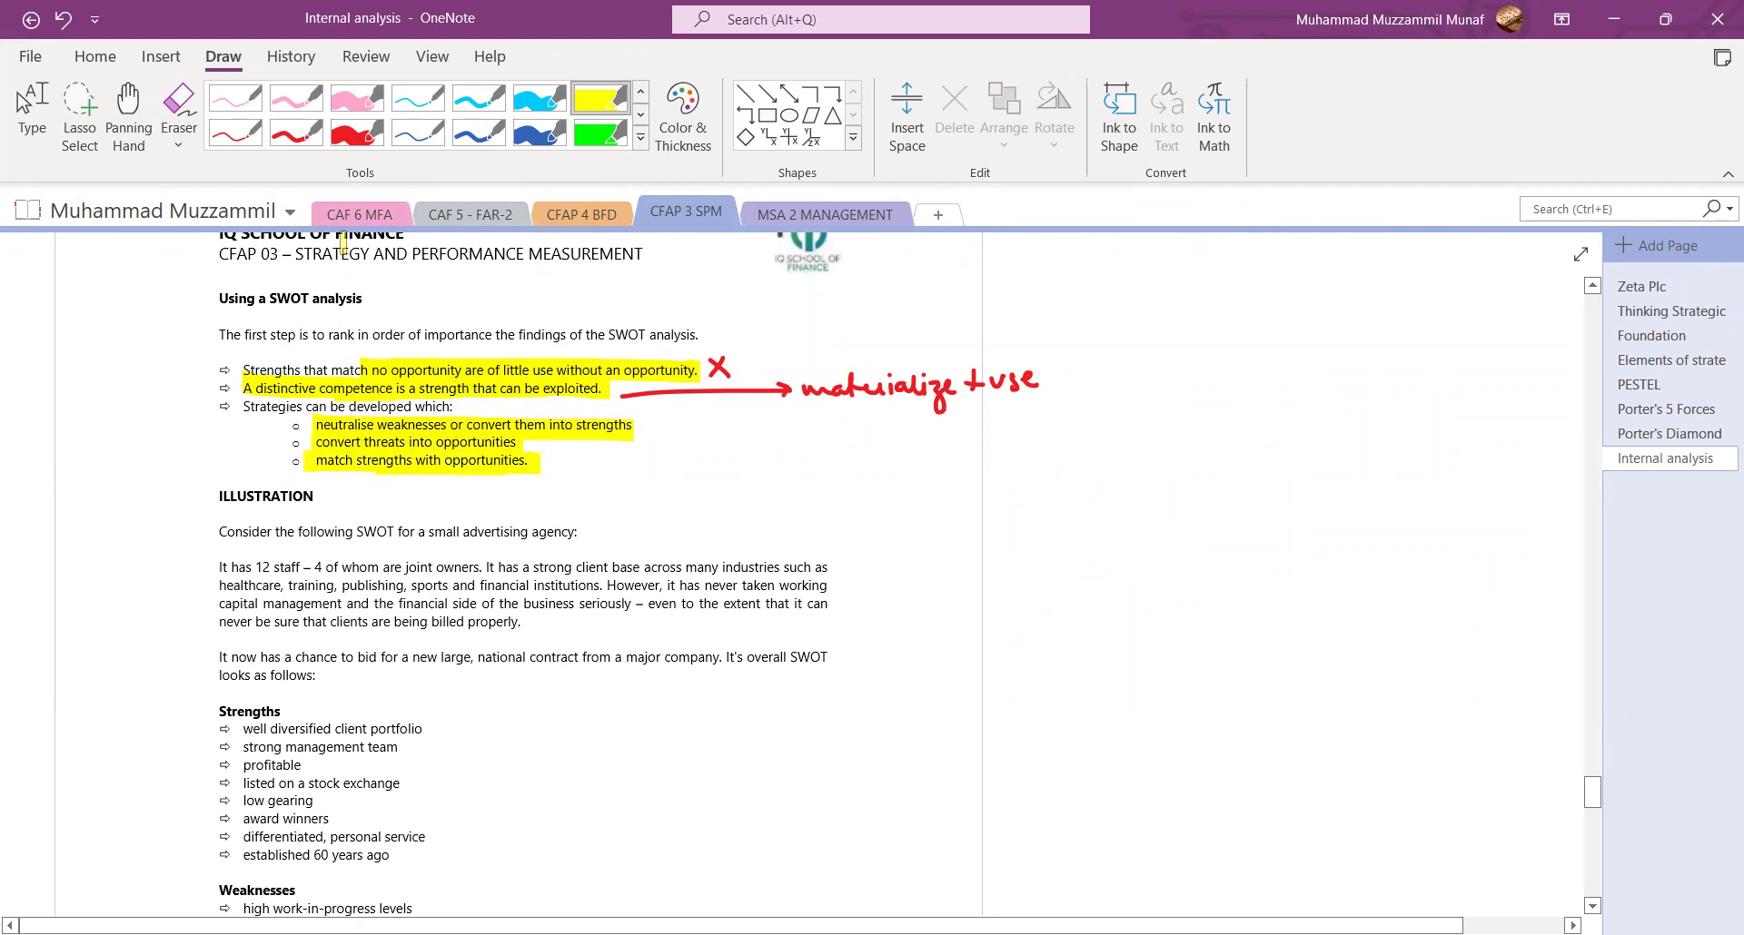
Sketch the Company–oil–threat example leading to renewable sources, long term and adopt.
click(479, 133)
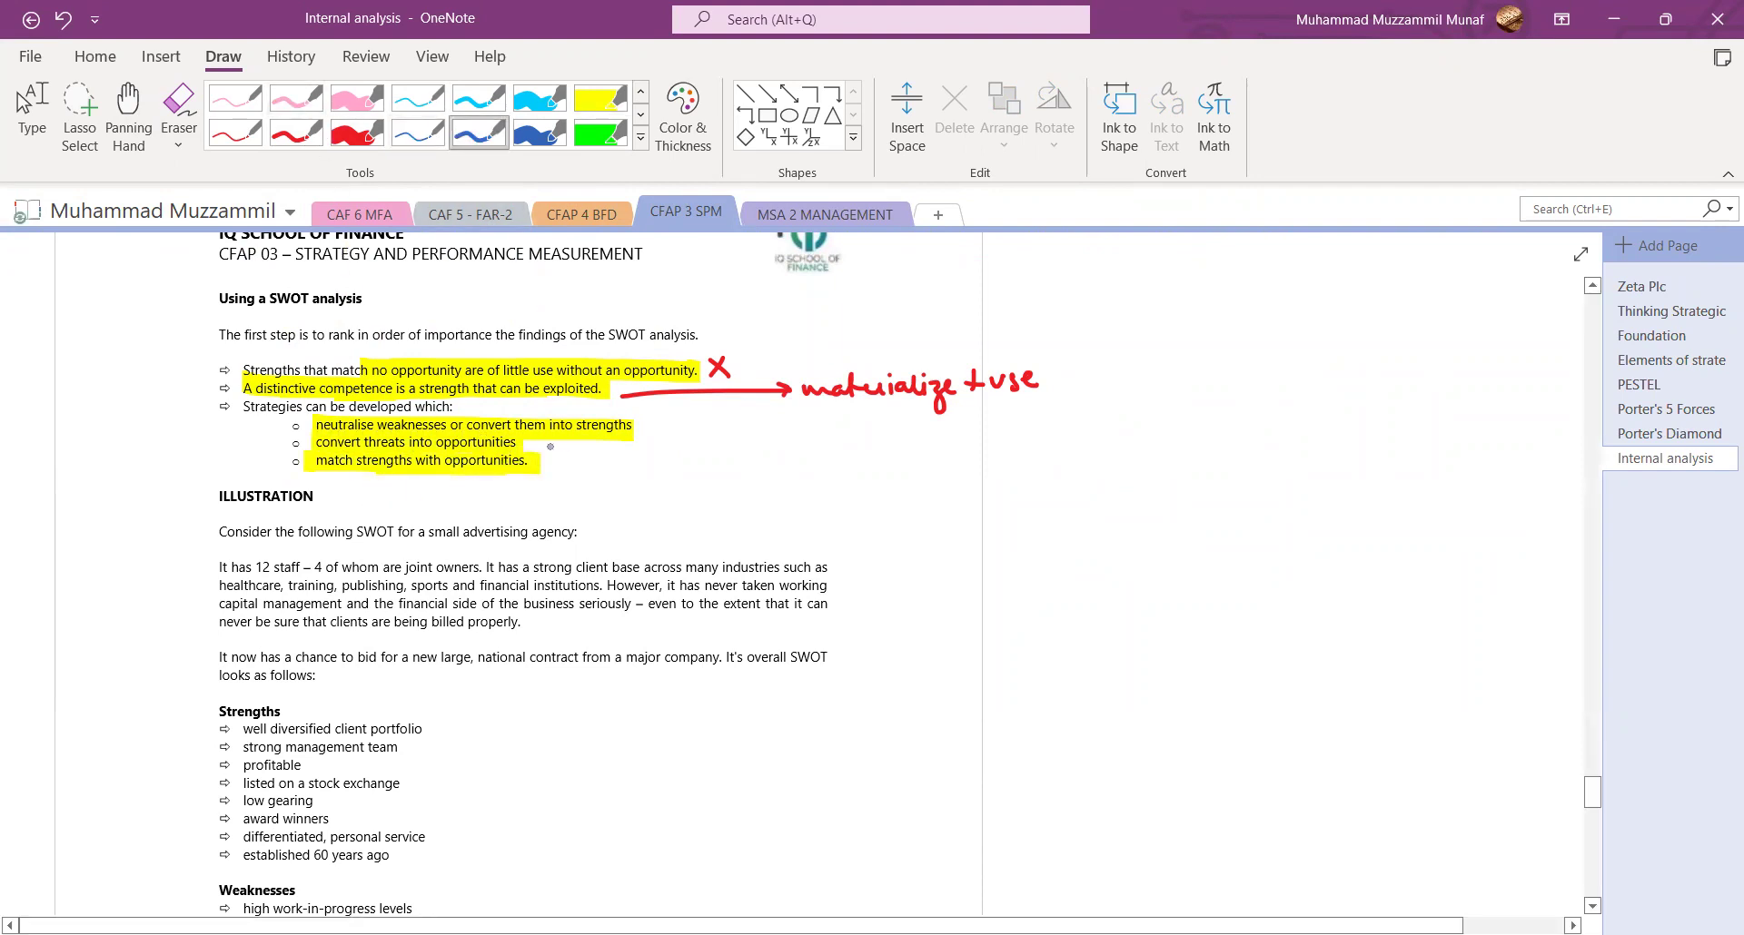
mouse_move(533, 449)
mouse_down()
mouse_move(681, 465)
mouse_move(677, 505)
mouse_move(760, 529)
mouse_up()
mouse_move(751, 482)
mouse_down()
mouse_move(803, 447)
mouse_move(811, 460)
mouse_up()
mouse_move(828, 434)
mouse_down()
mouse_move(818, 508)
mouse_move(1013, 450)
mouse_move(1166, 451)
mouse_up()
click(315, 146)
mouse_move(919, 507)
mouse_down()
mouse_move(1028, 545)
mouse_move(1042, 518)
mouse_move(1099, 527)
mouse_move(1140, 492)
mouse_up()
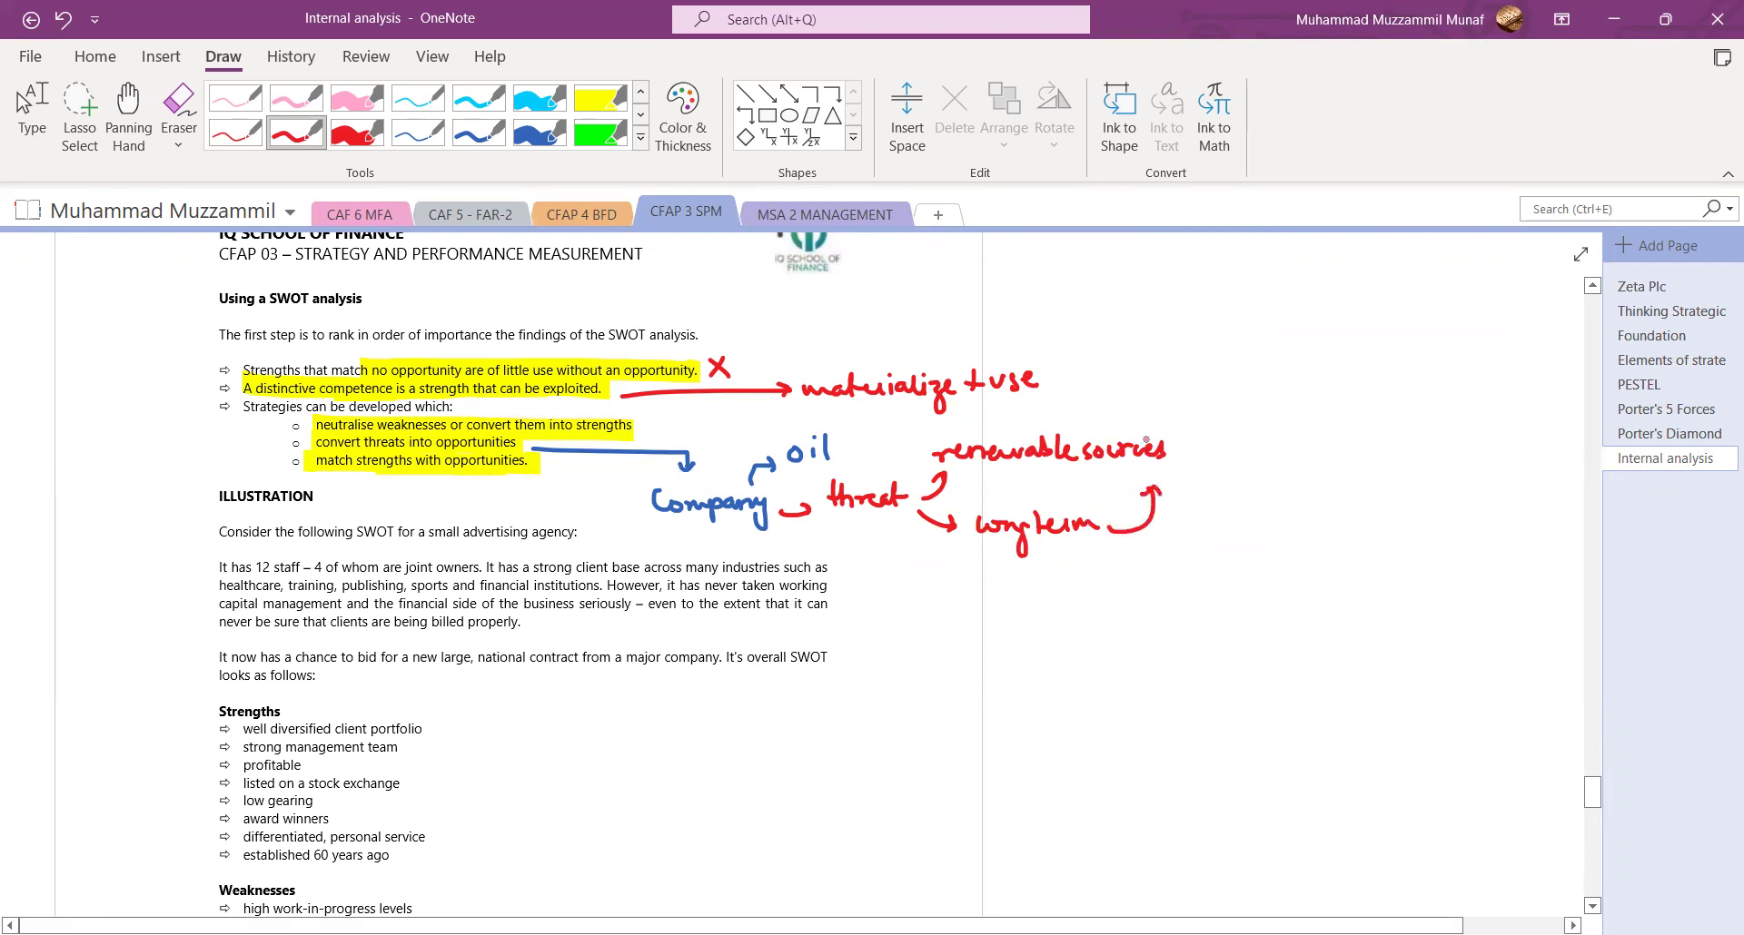
click(479, 132)
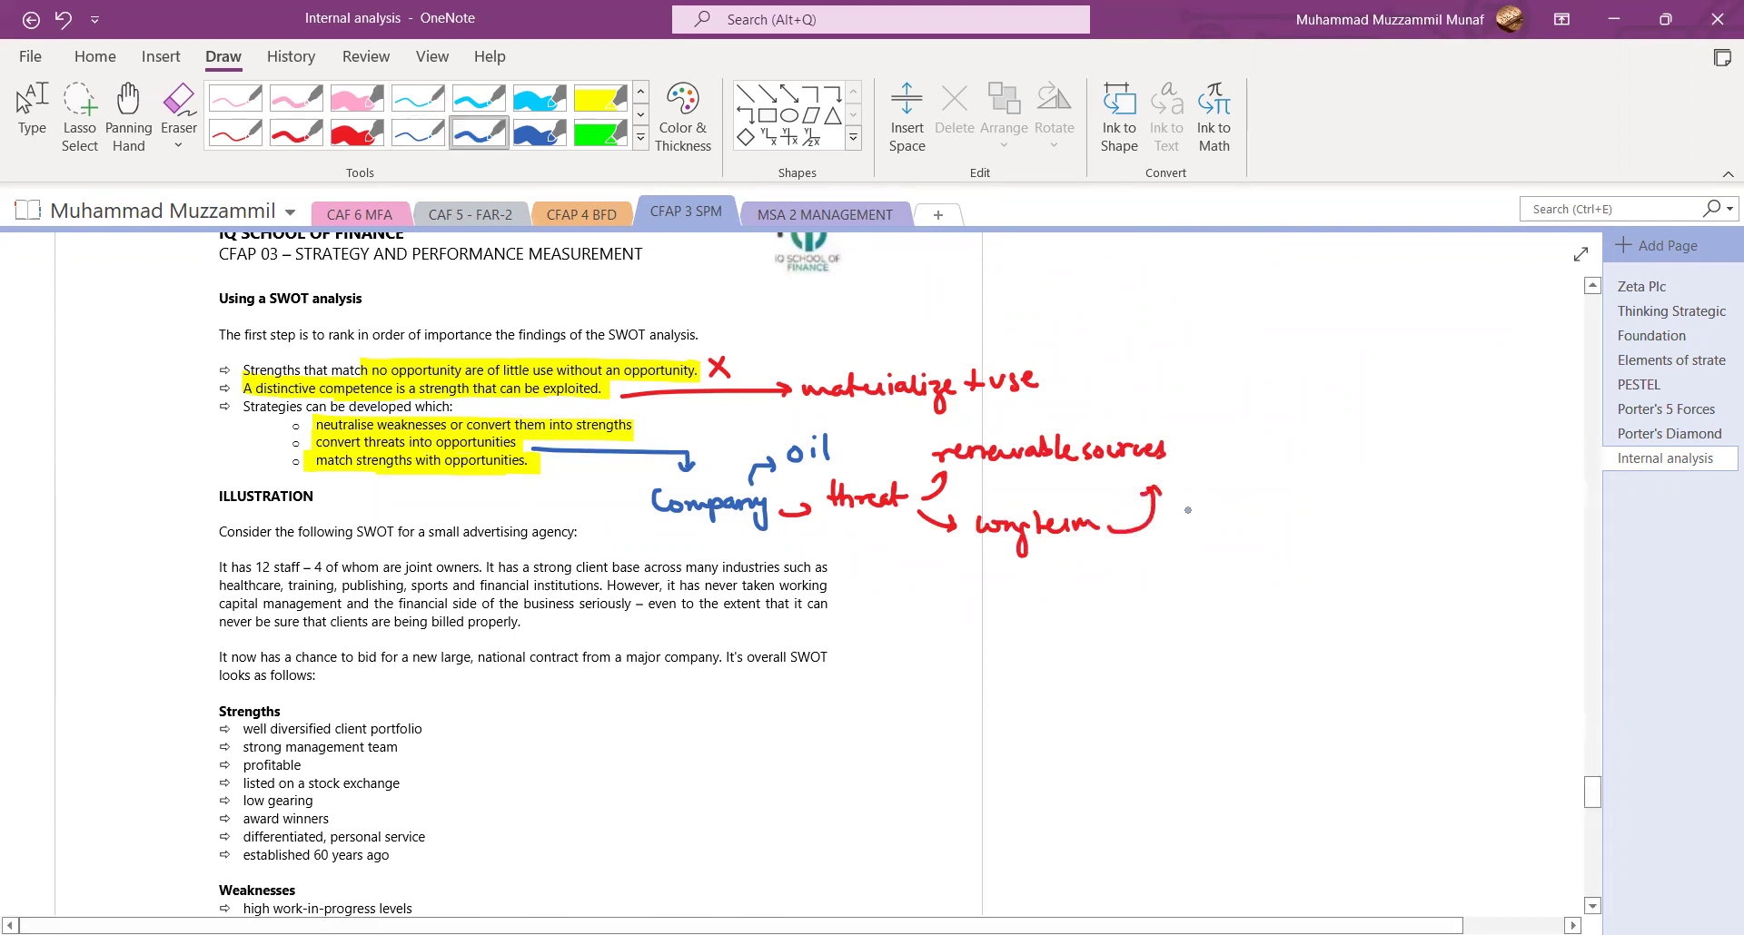
mouse_move(1187, 508)
mouse_down()
mouse_move(1224, 509)
mouse_move(1235, 532)
mouse_move(1258, 505)
mouse_up()
Underline weaknesses, strengths, threats and opportunities in the sub-bullets in blue.
drag(362, 448, 519, 448)
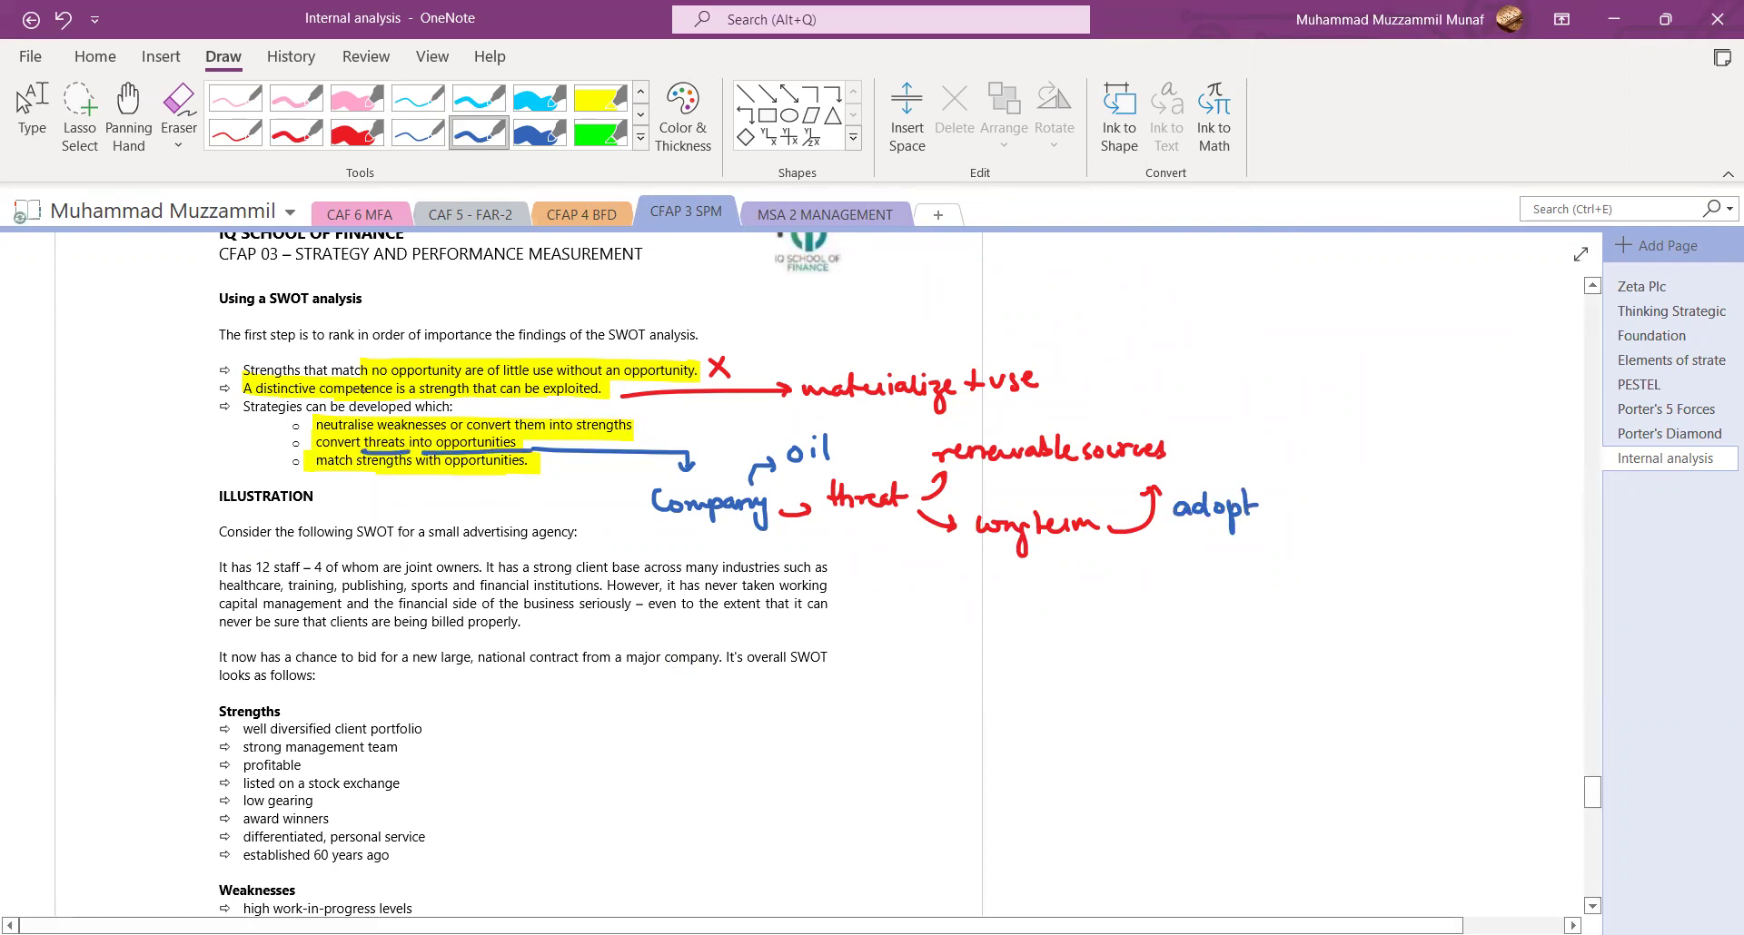
drag(374, 433, 430, 434)
drag(585, 436, 635, 440)
drag(361, 474, 545, 473)
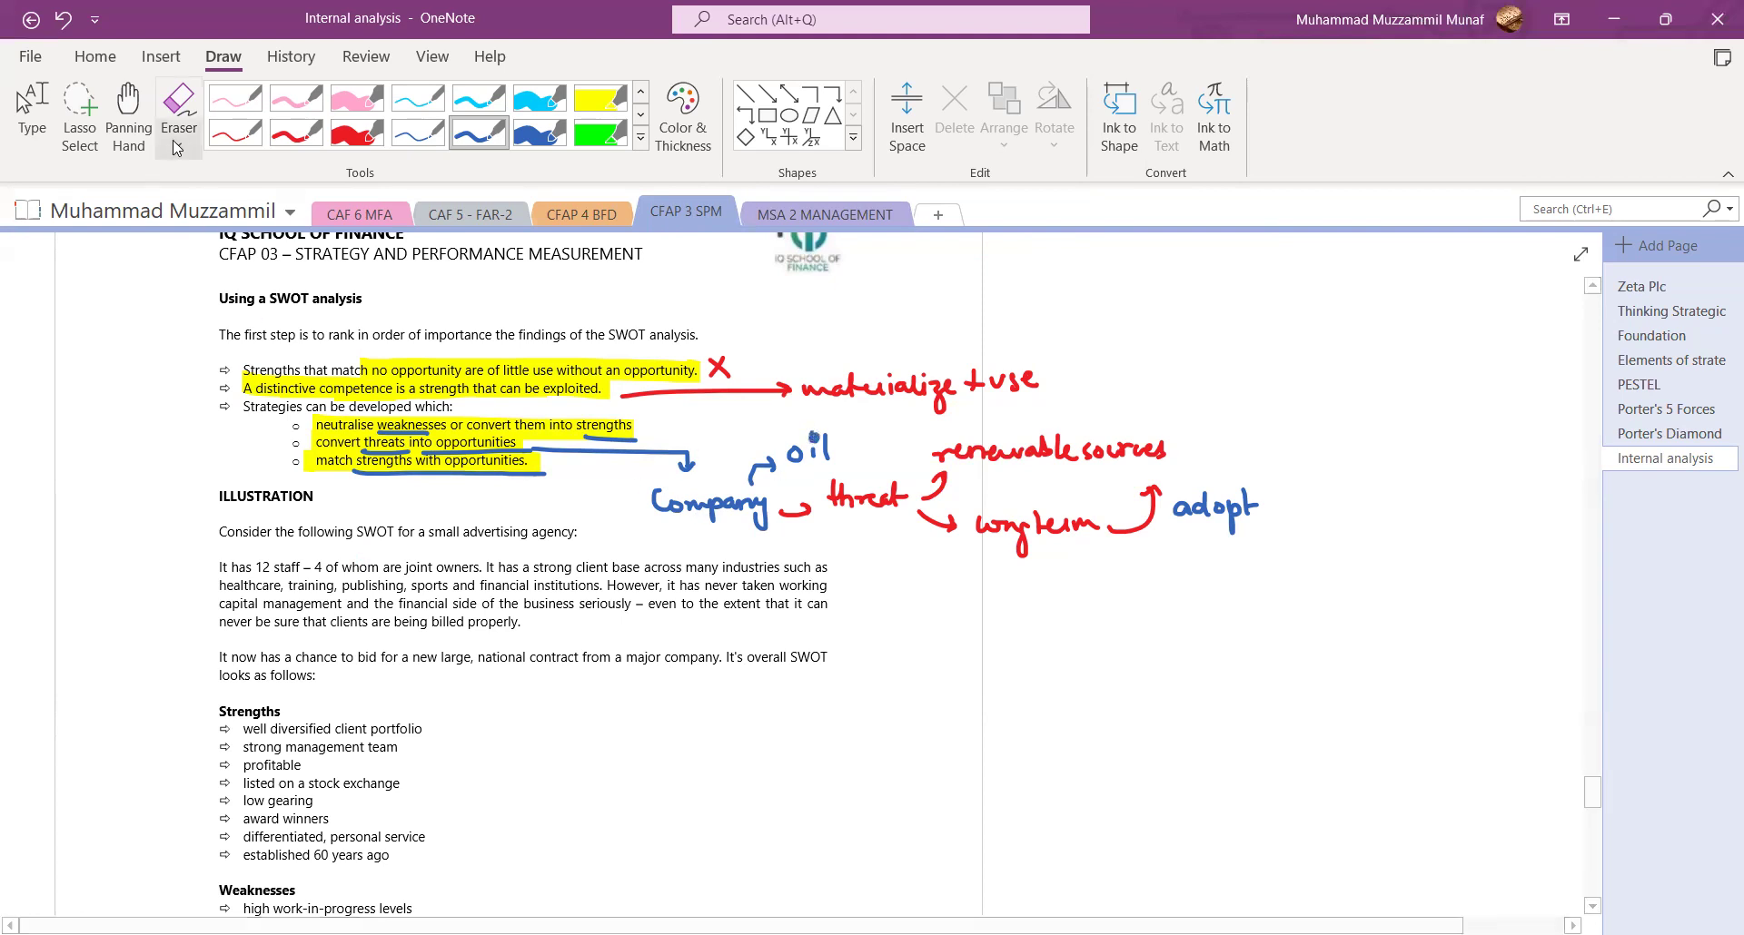
click(128, 118)
Highlight joint owners, client base, industries, financial side, billing and national-contract phrases in yellow.
scroll(568, 617, down, 3)
scroll(619, 571, down, 1)
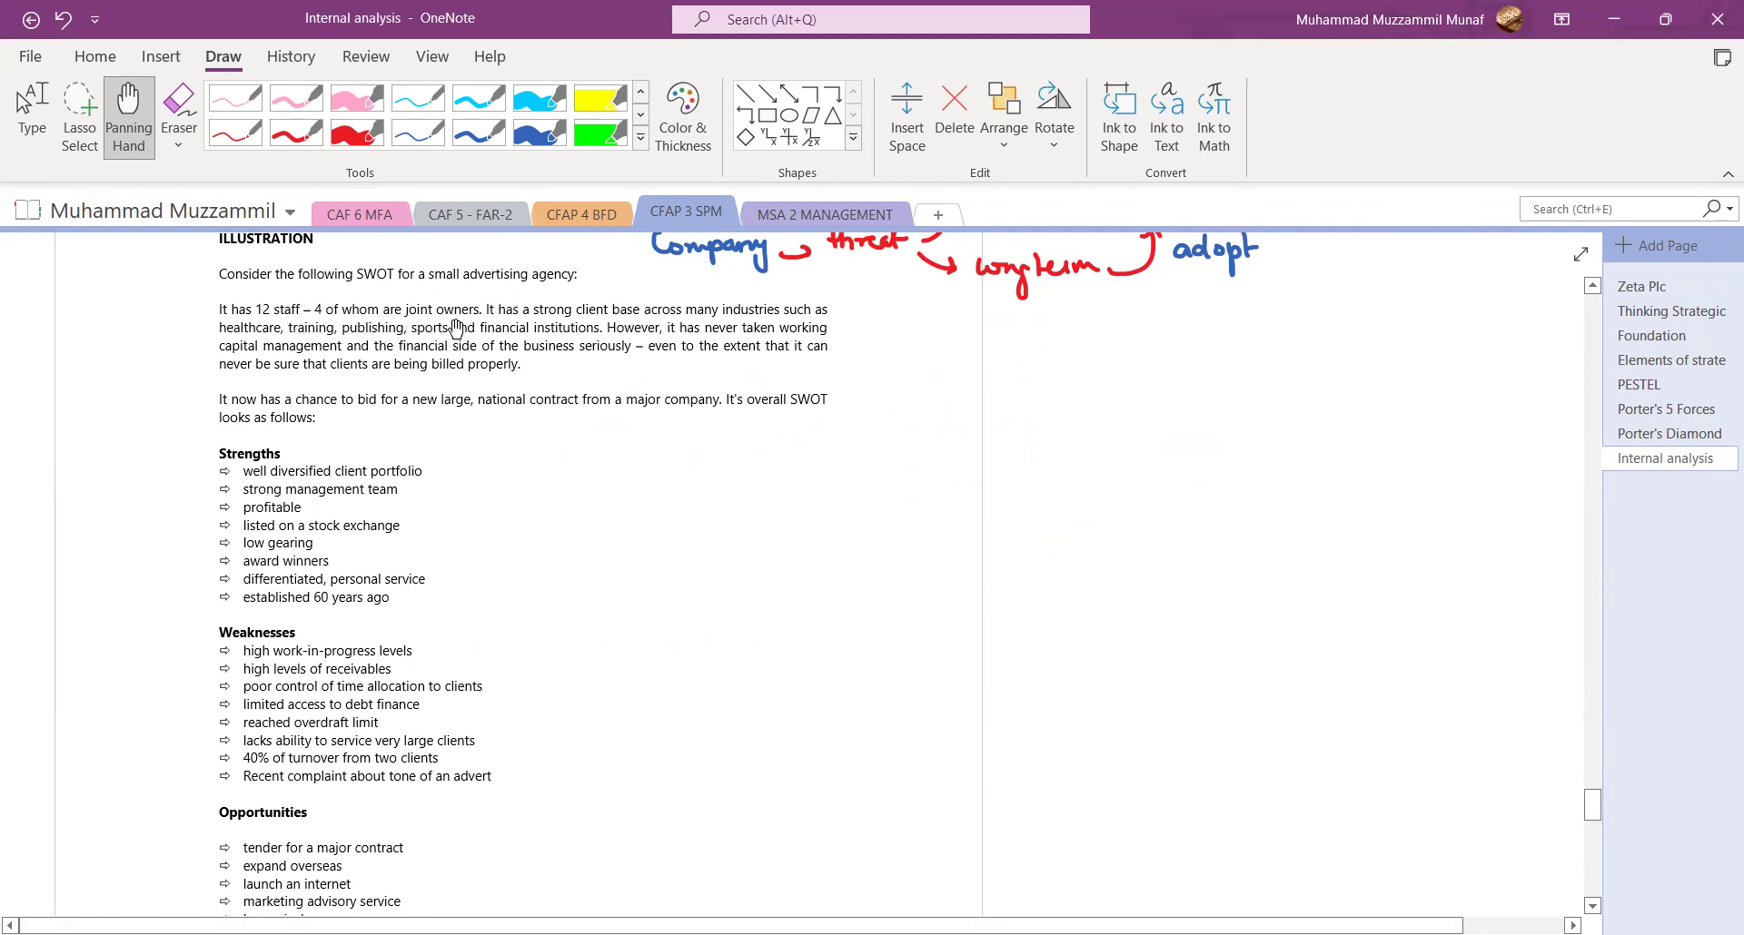
click(599, 97)
drag(371, 309, 487, 309)
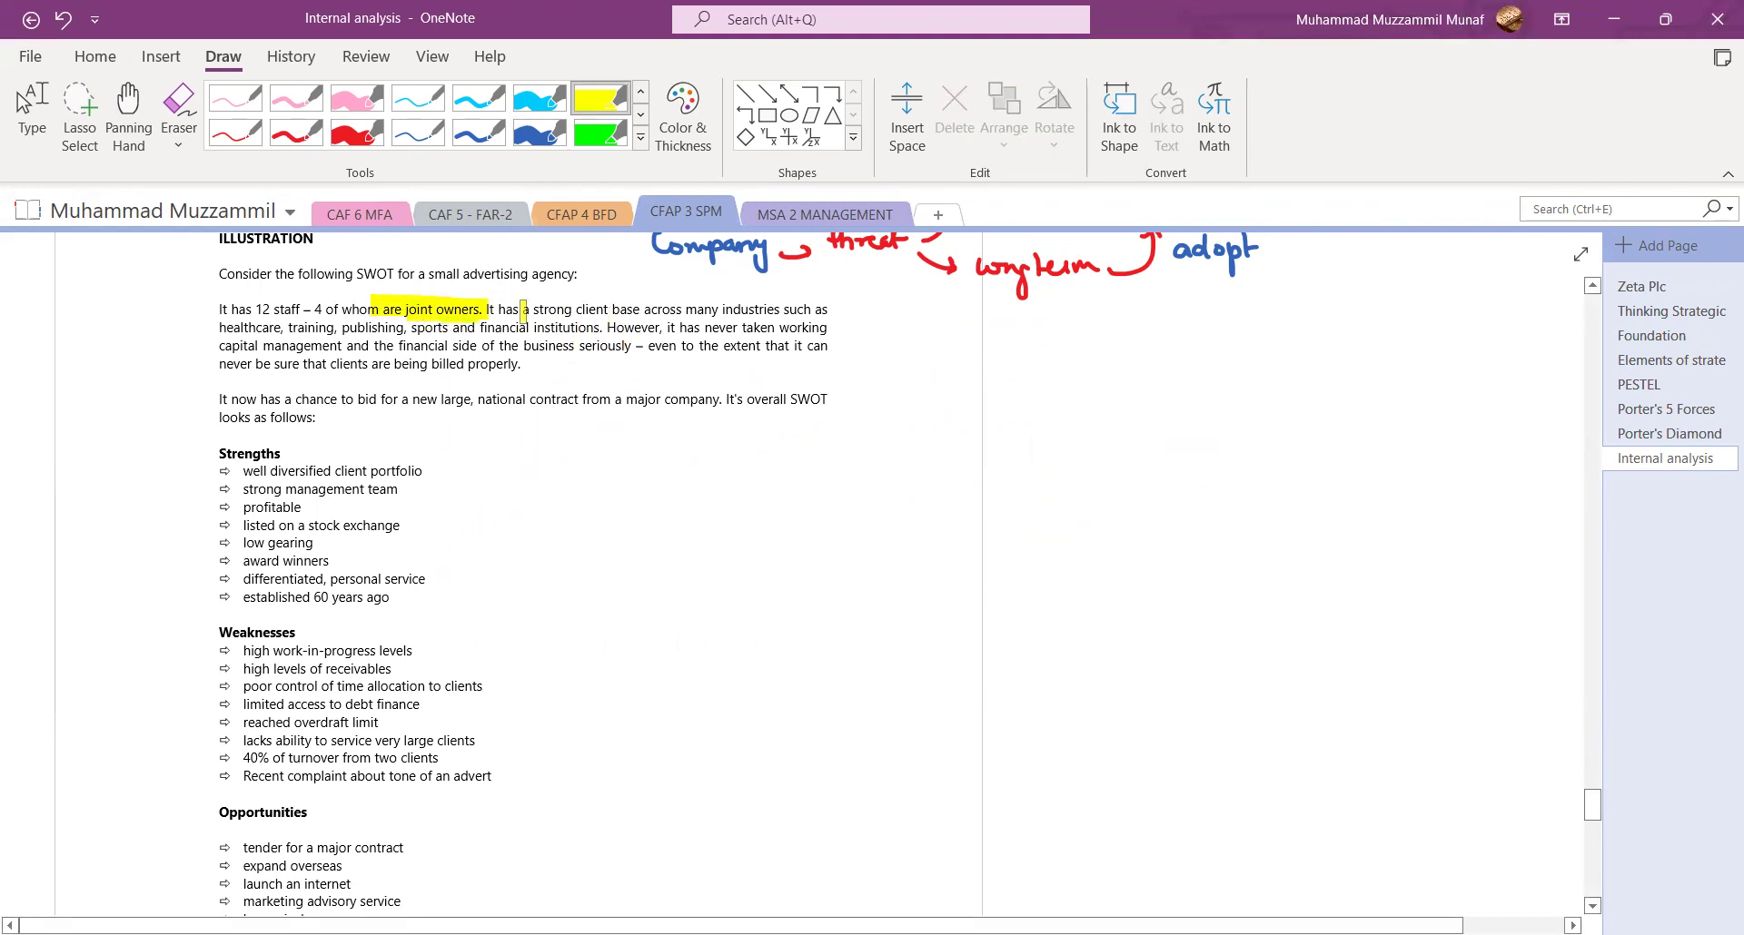
drag(523, 309, 655, 309)
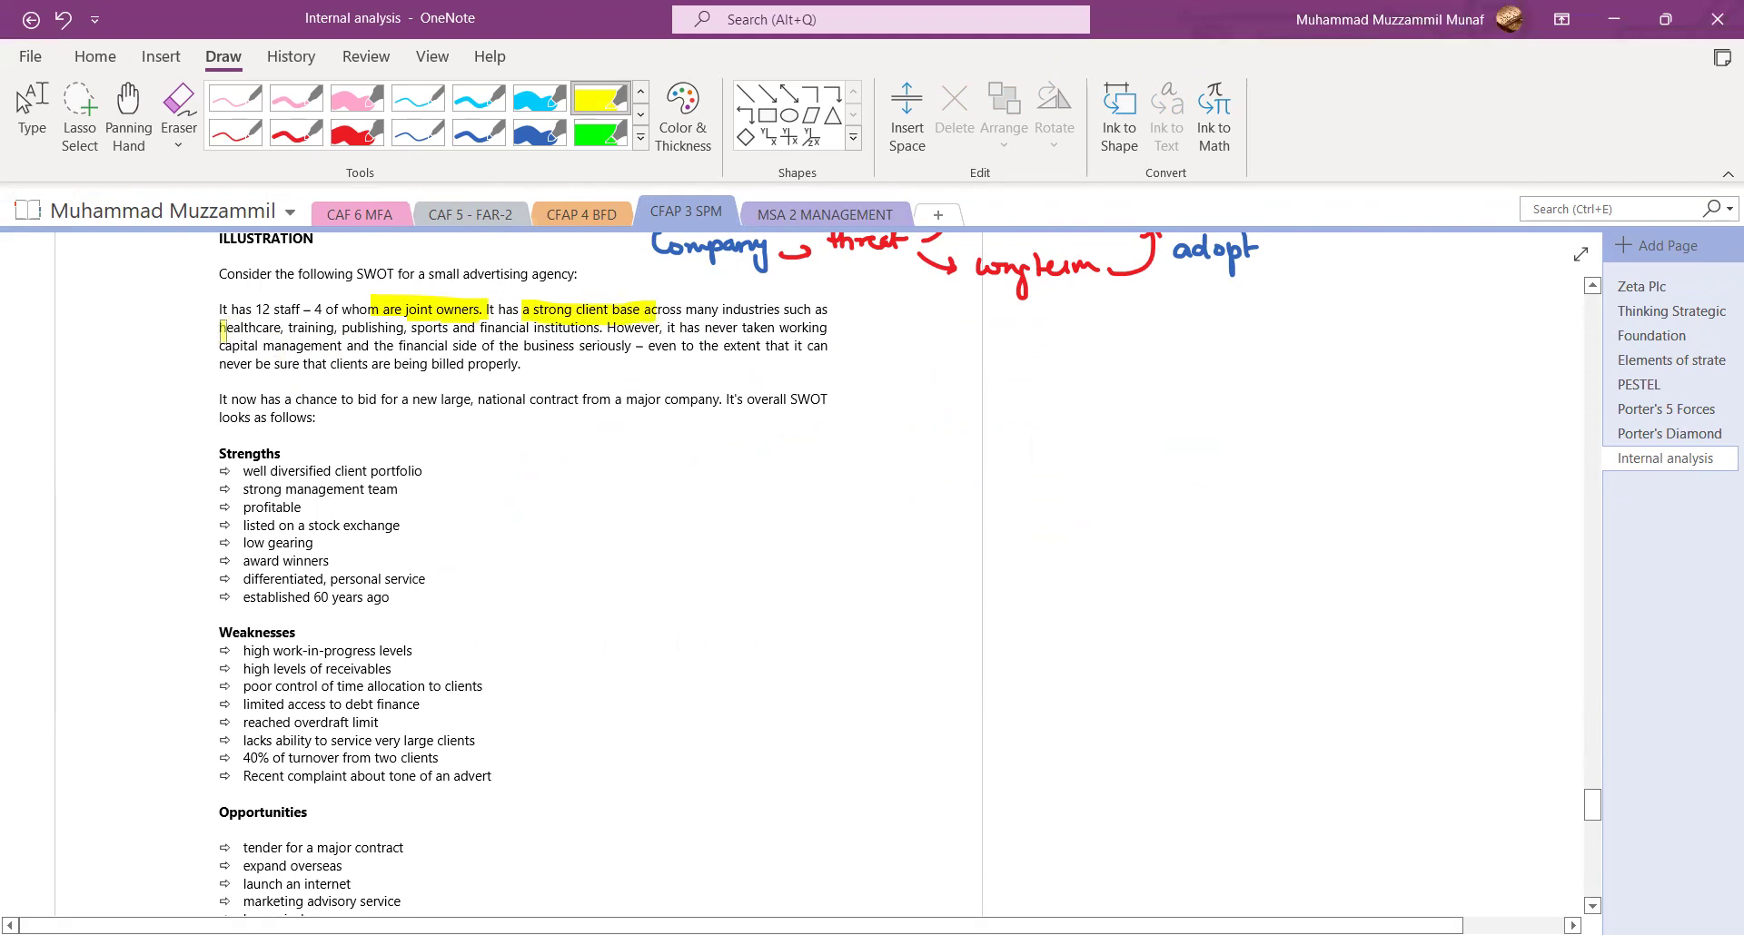
drag(219, 329, 434, 329)
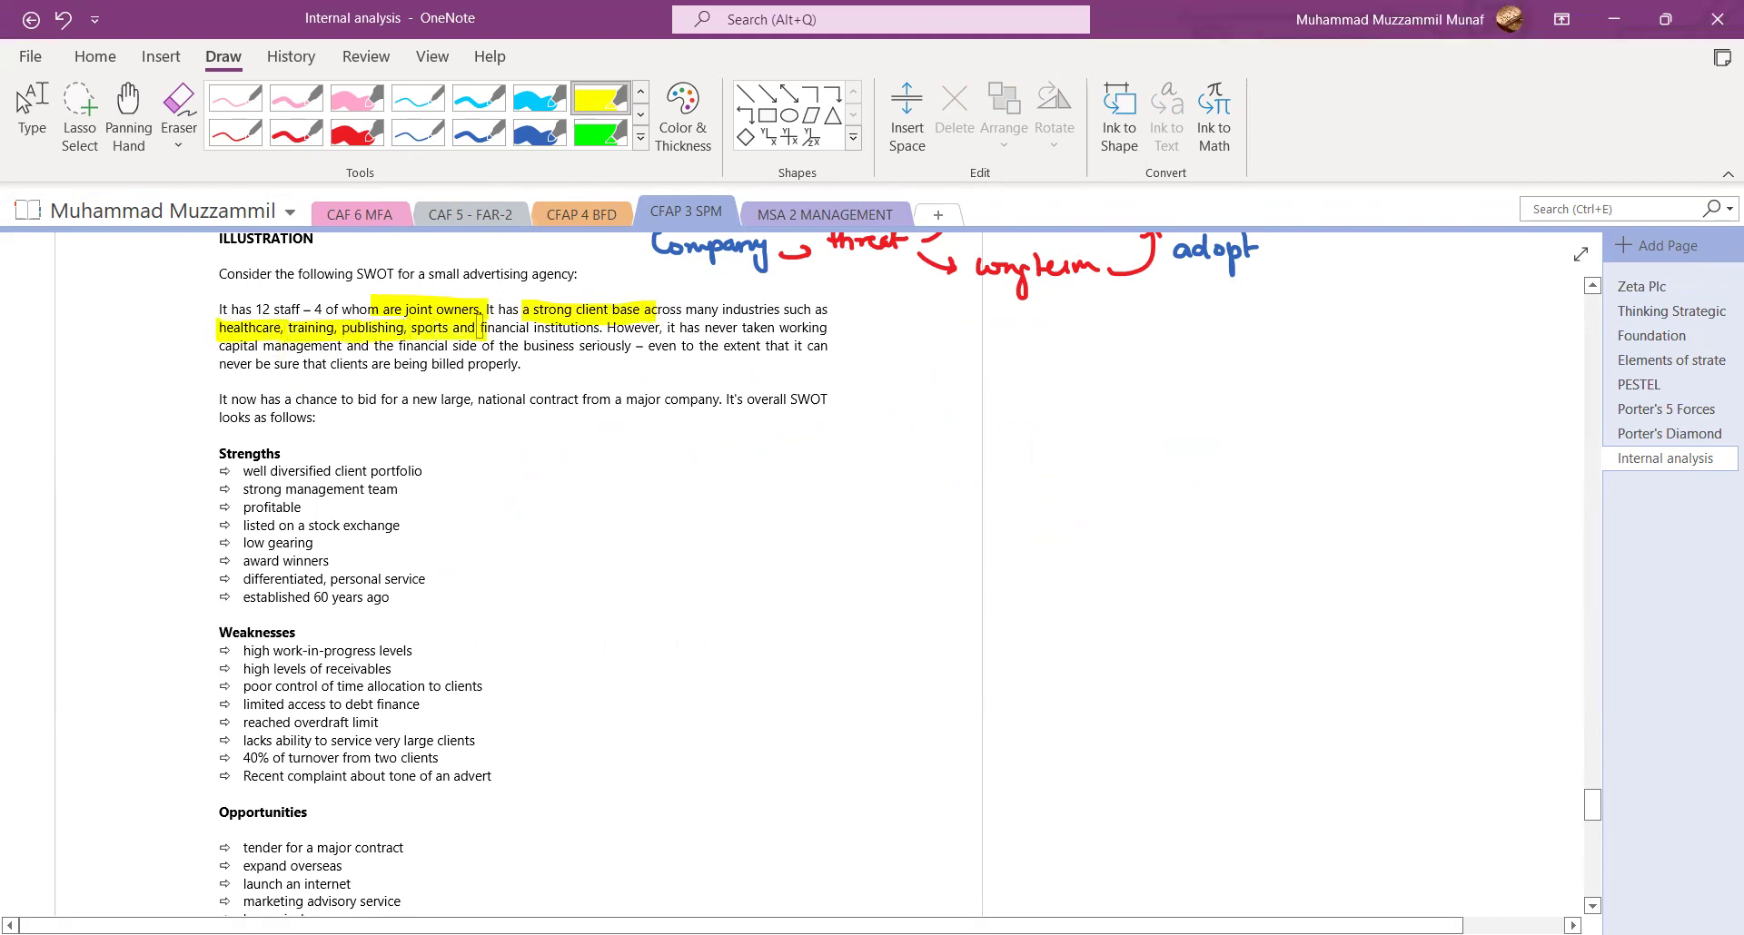
drag(434, 328, 605, 329)
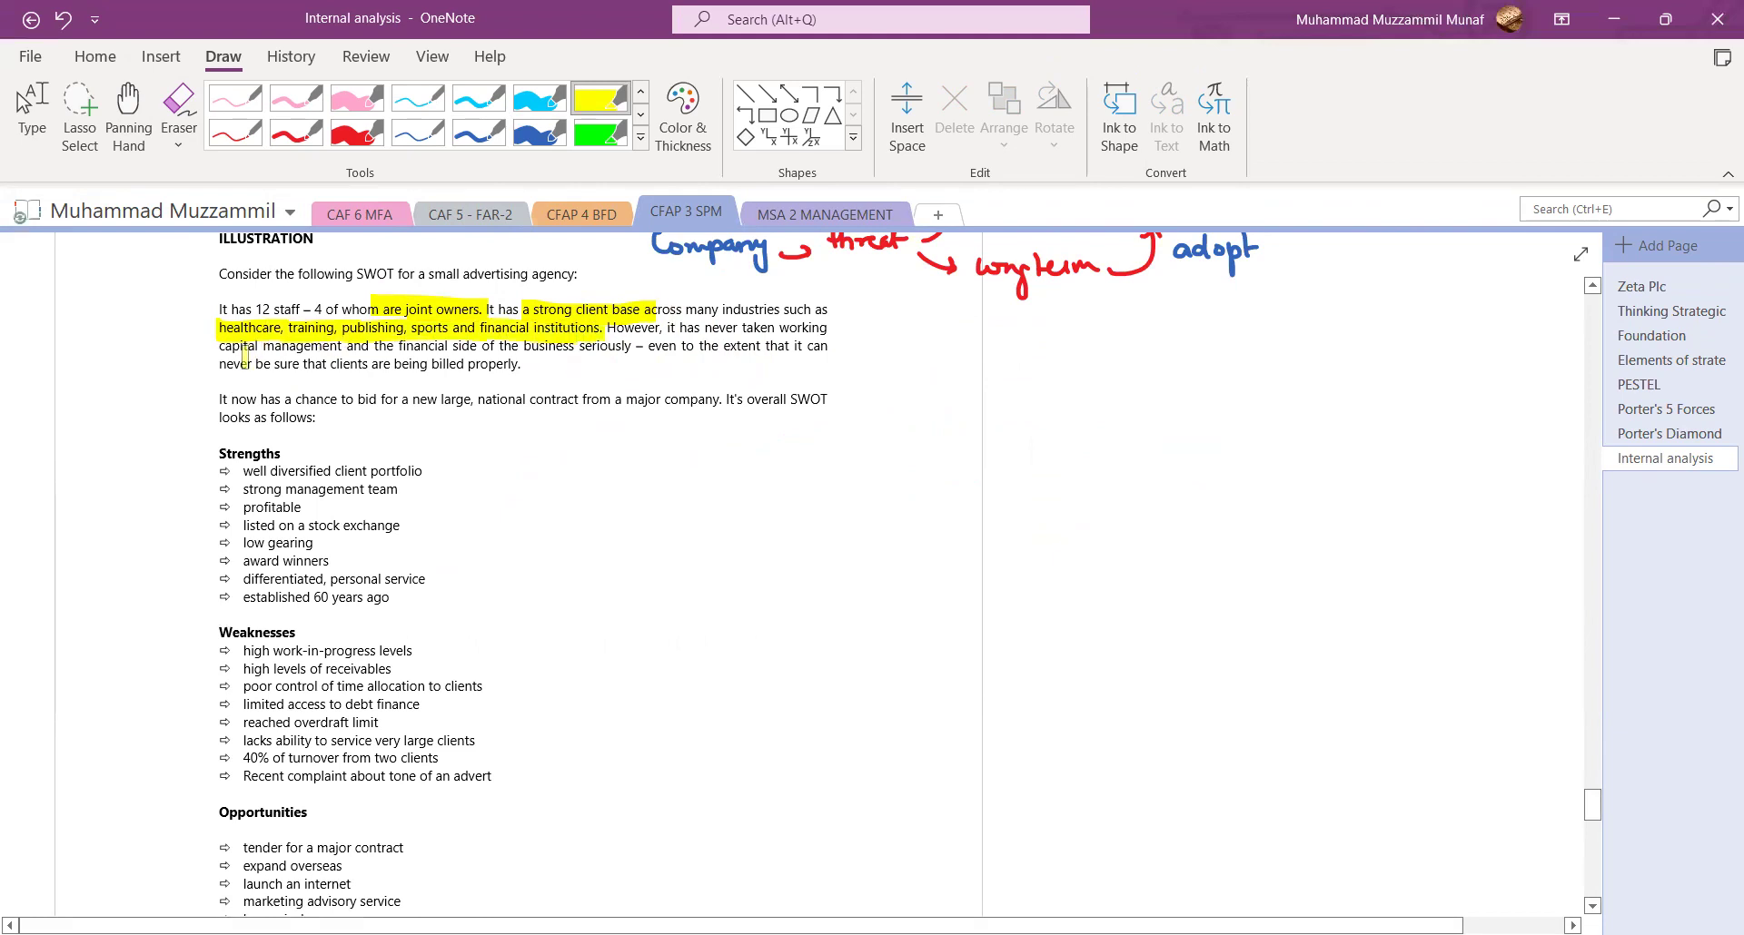
drag(219, 346, 643, 346)
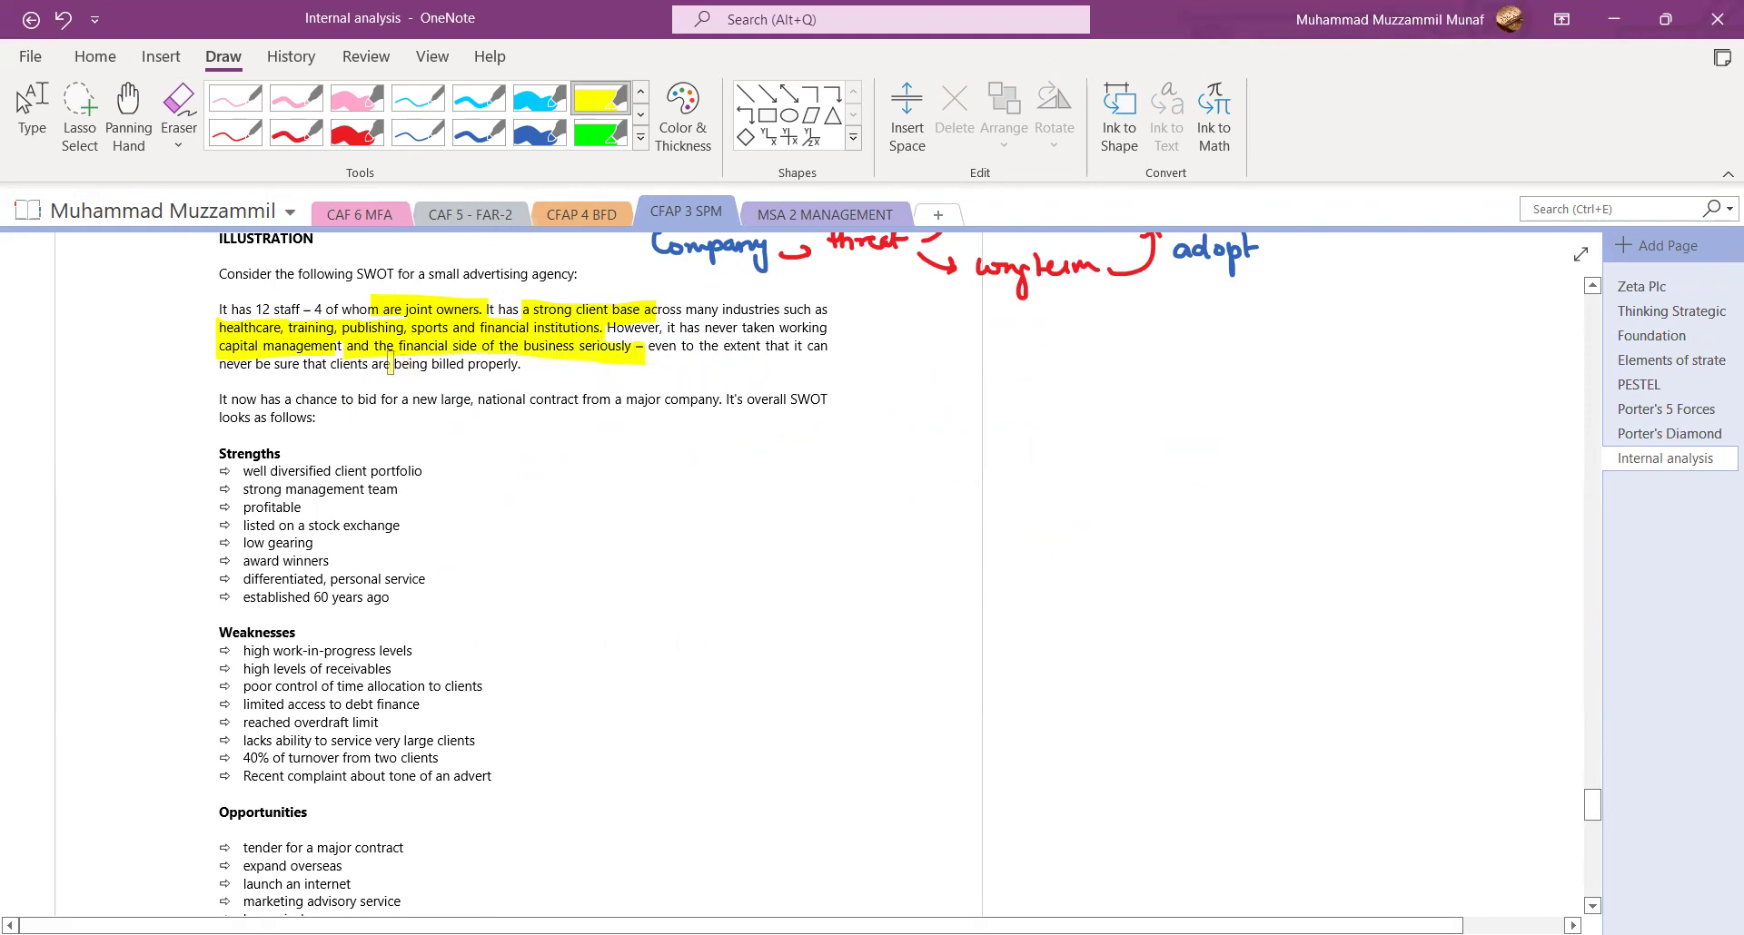
drag(382, 363, 522, 364)
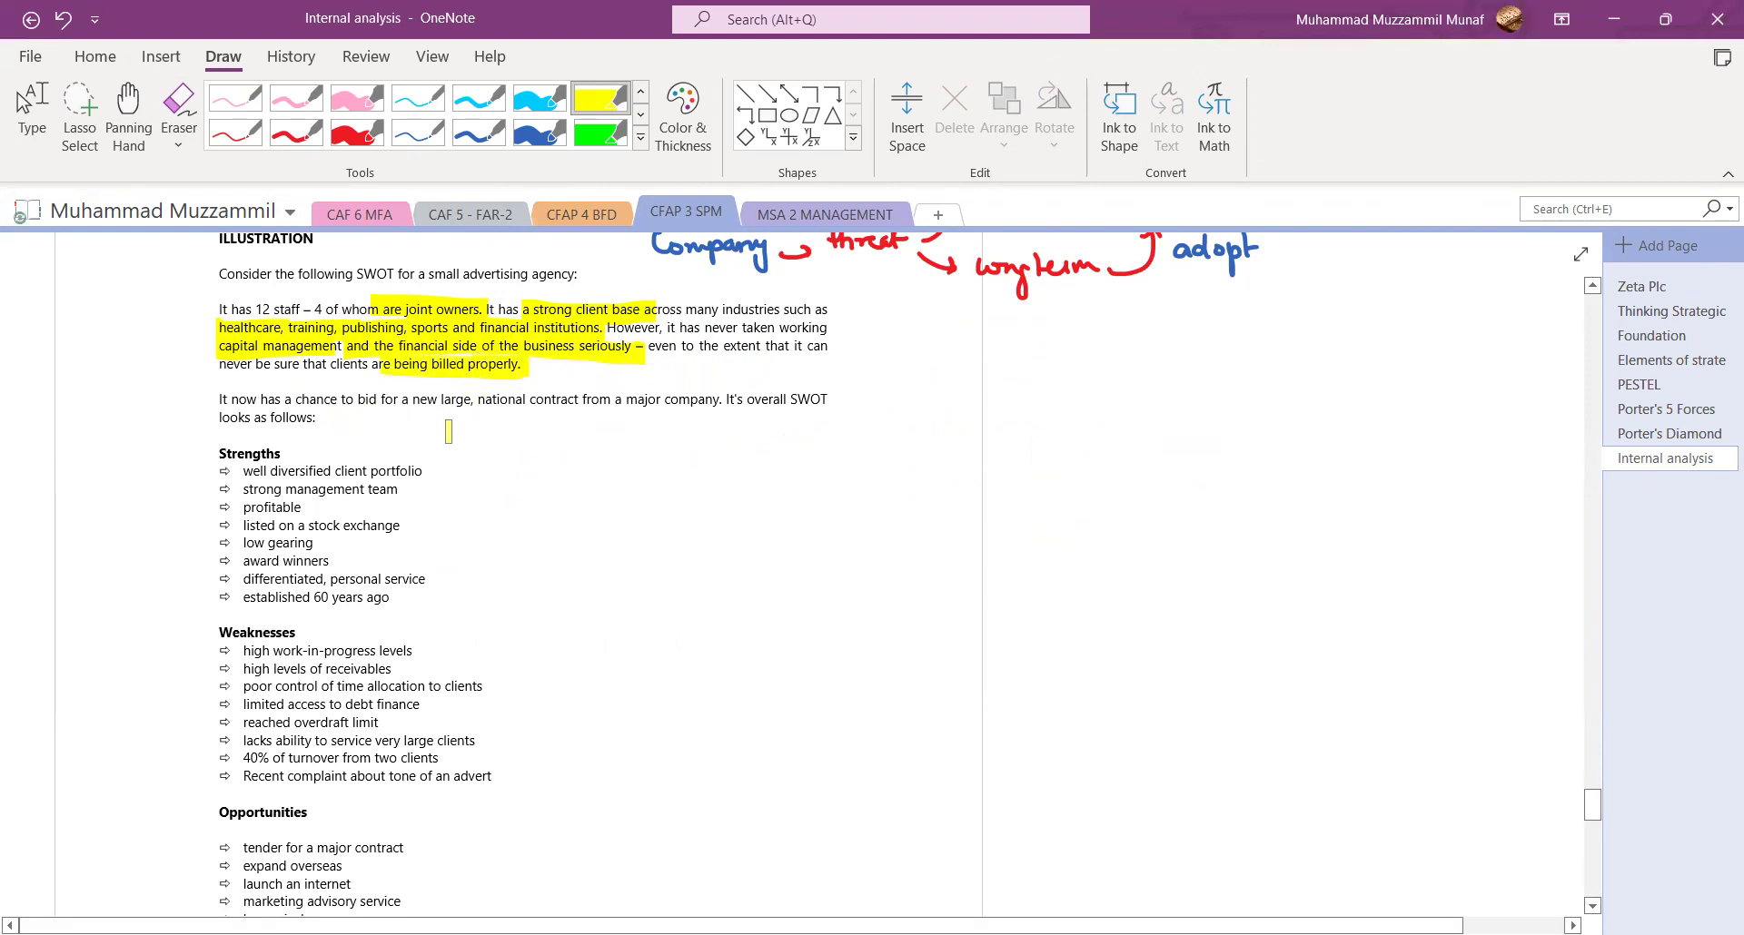
drag(392, 400, 823, 403)
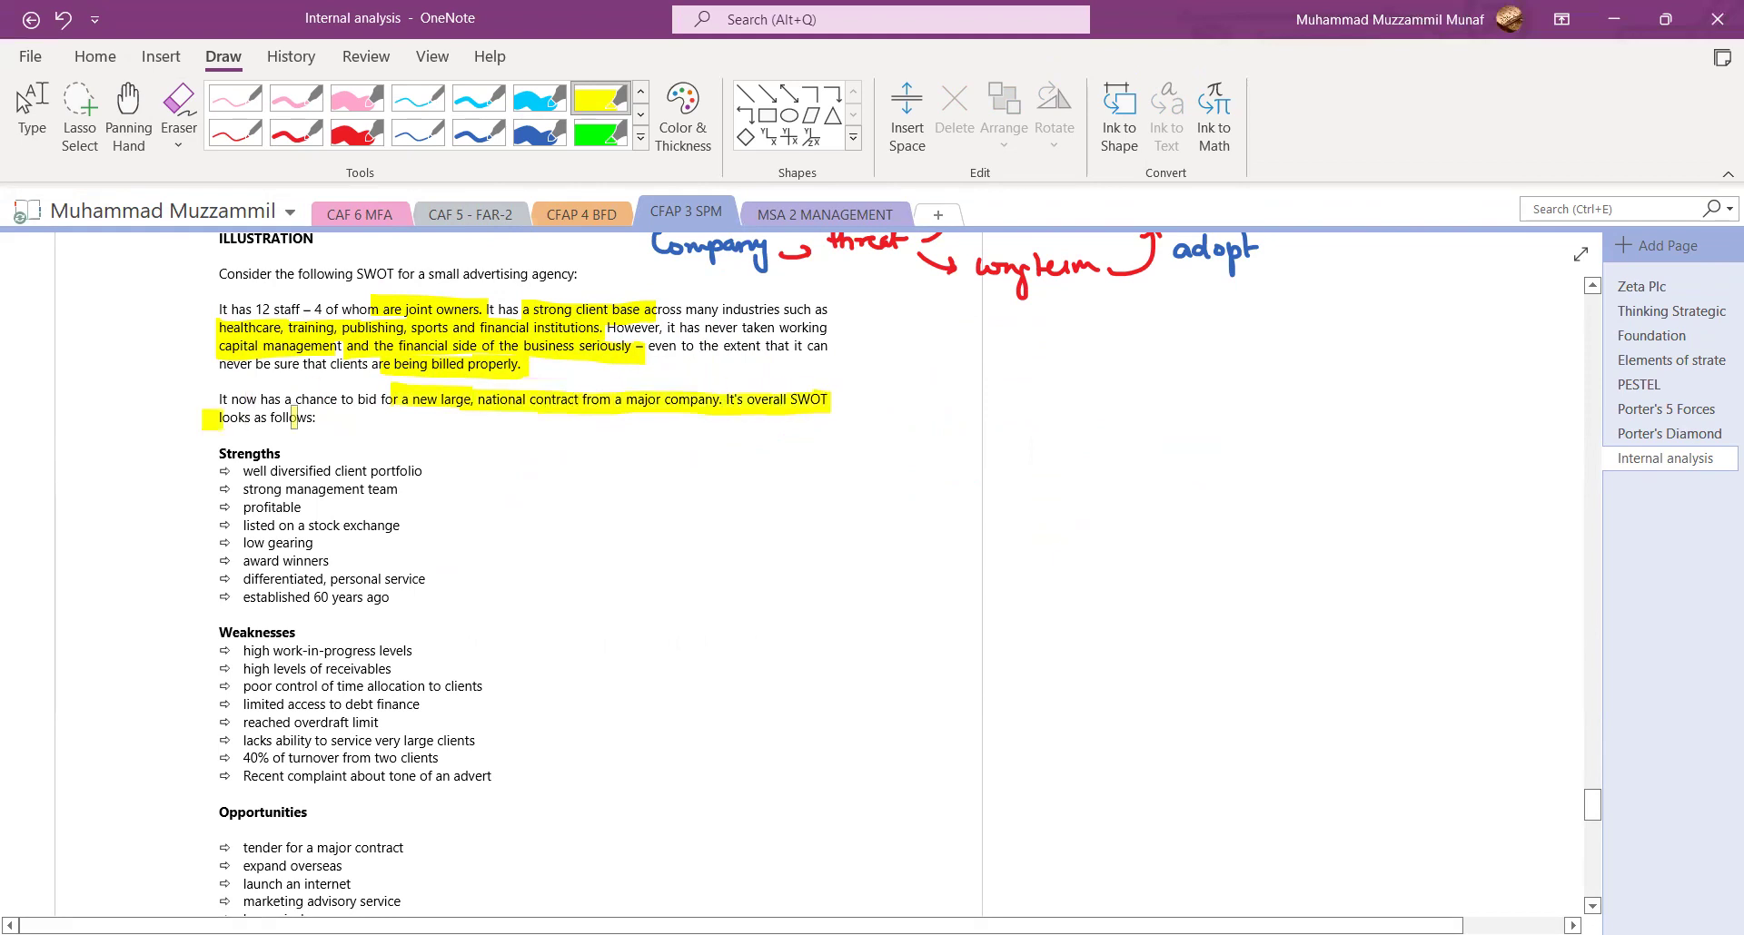
drag(203, 418, 349, 418)
Tick the three strengths and the time-allocation weakness in dark blue ink.
click(128, 118)
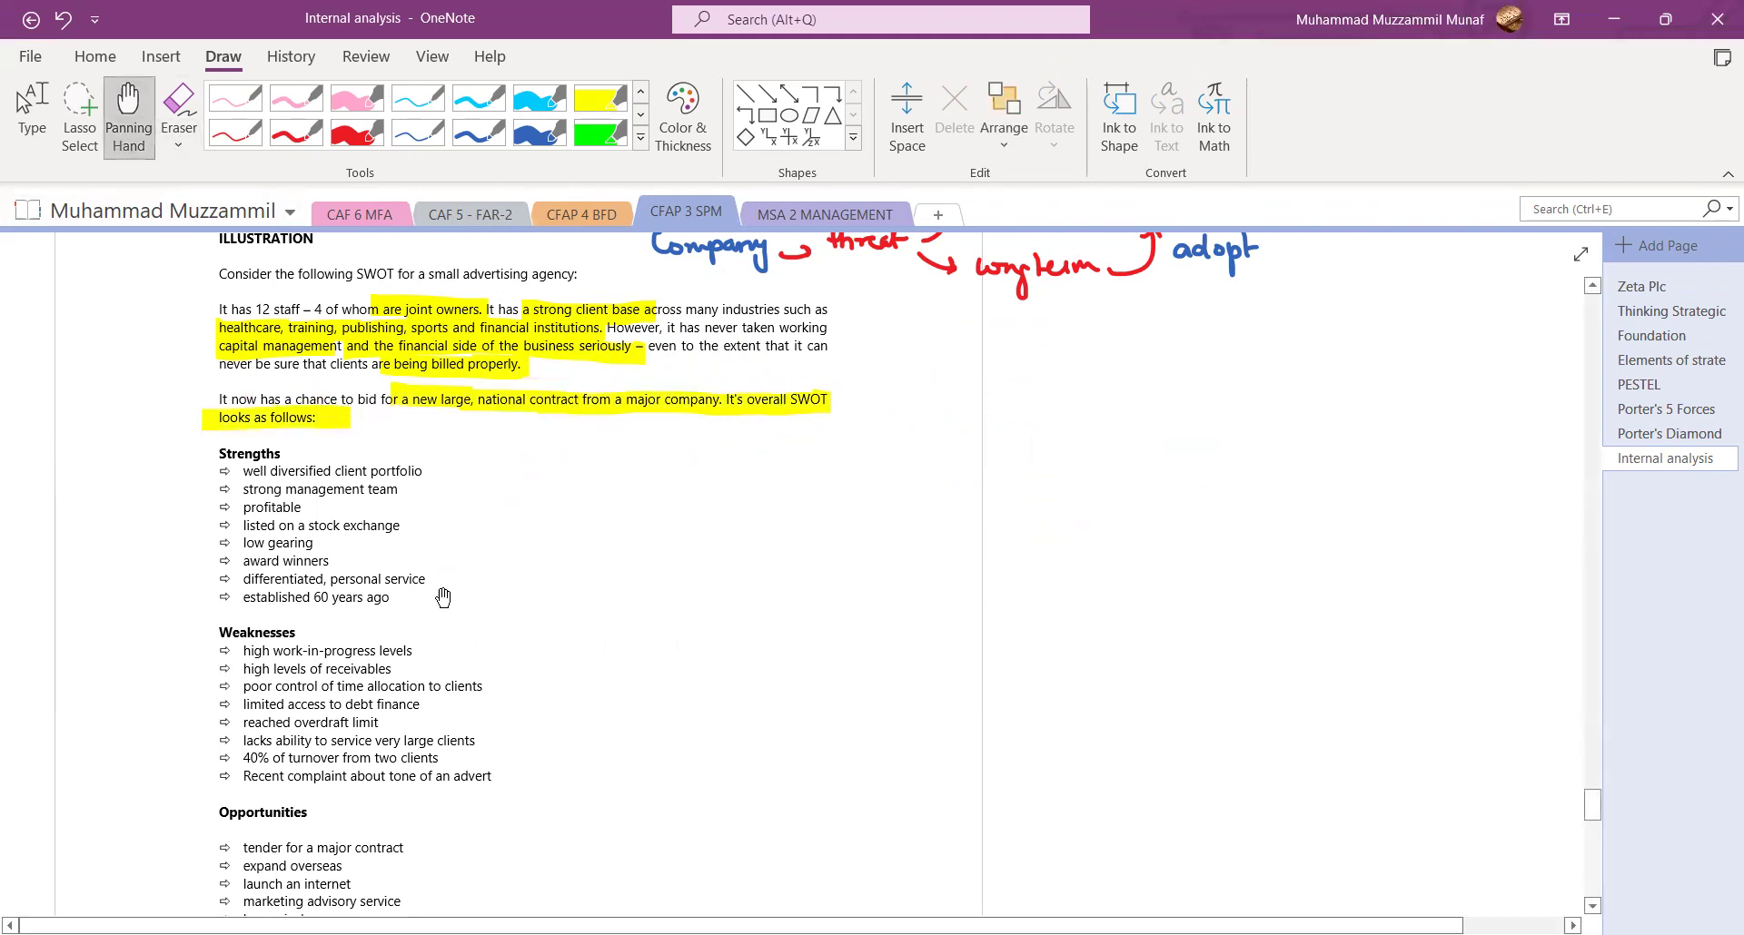
drag(443, 599, 450, 450)
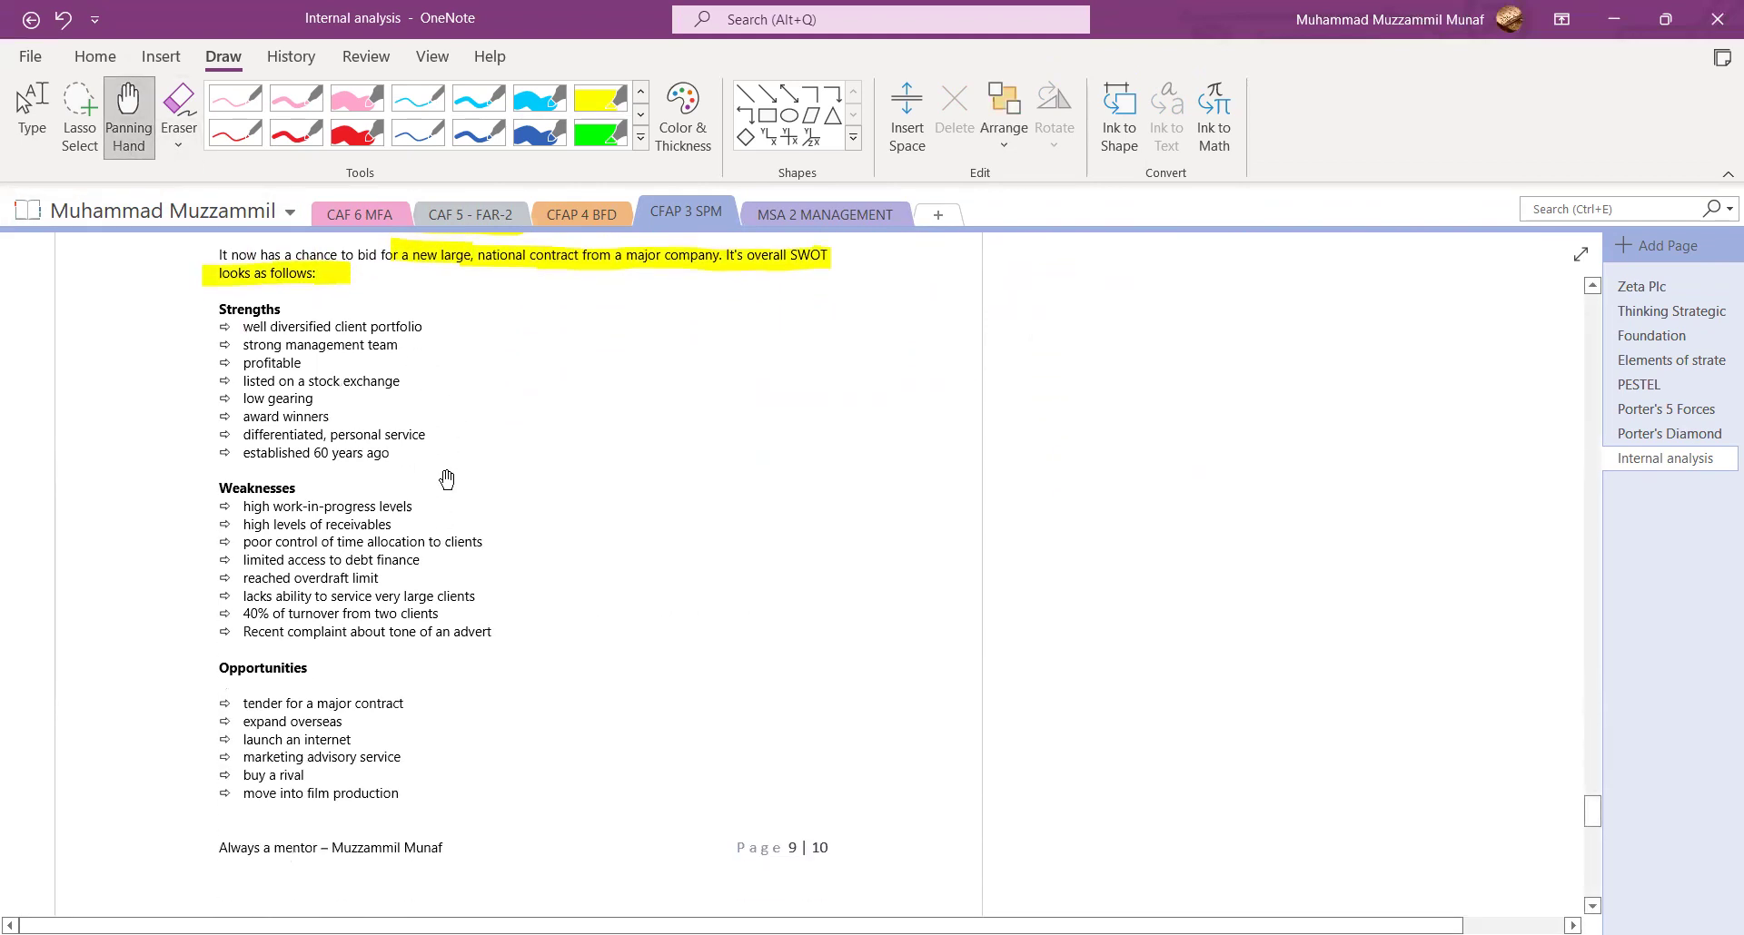
click(479, 132)
drag(433, 285, 453, 278)
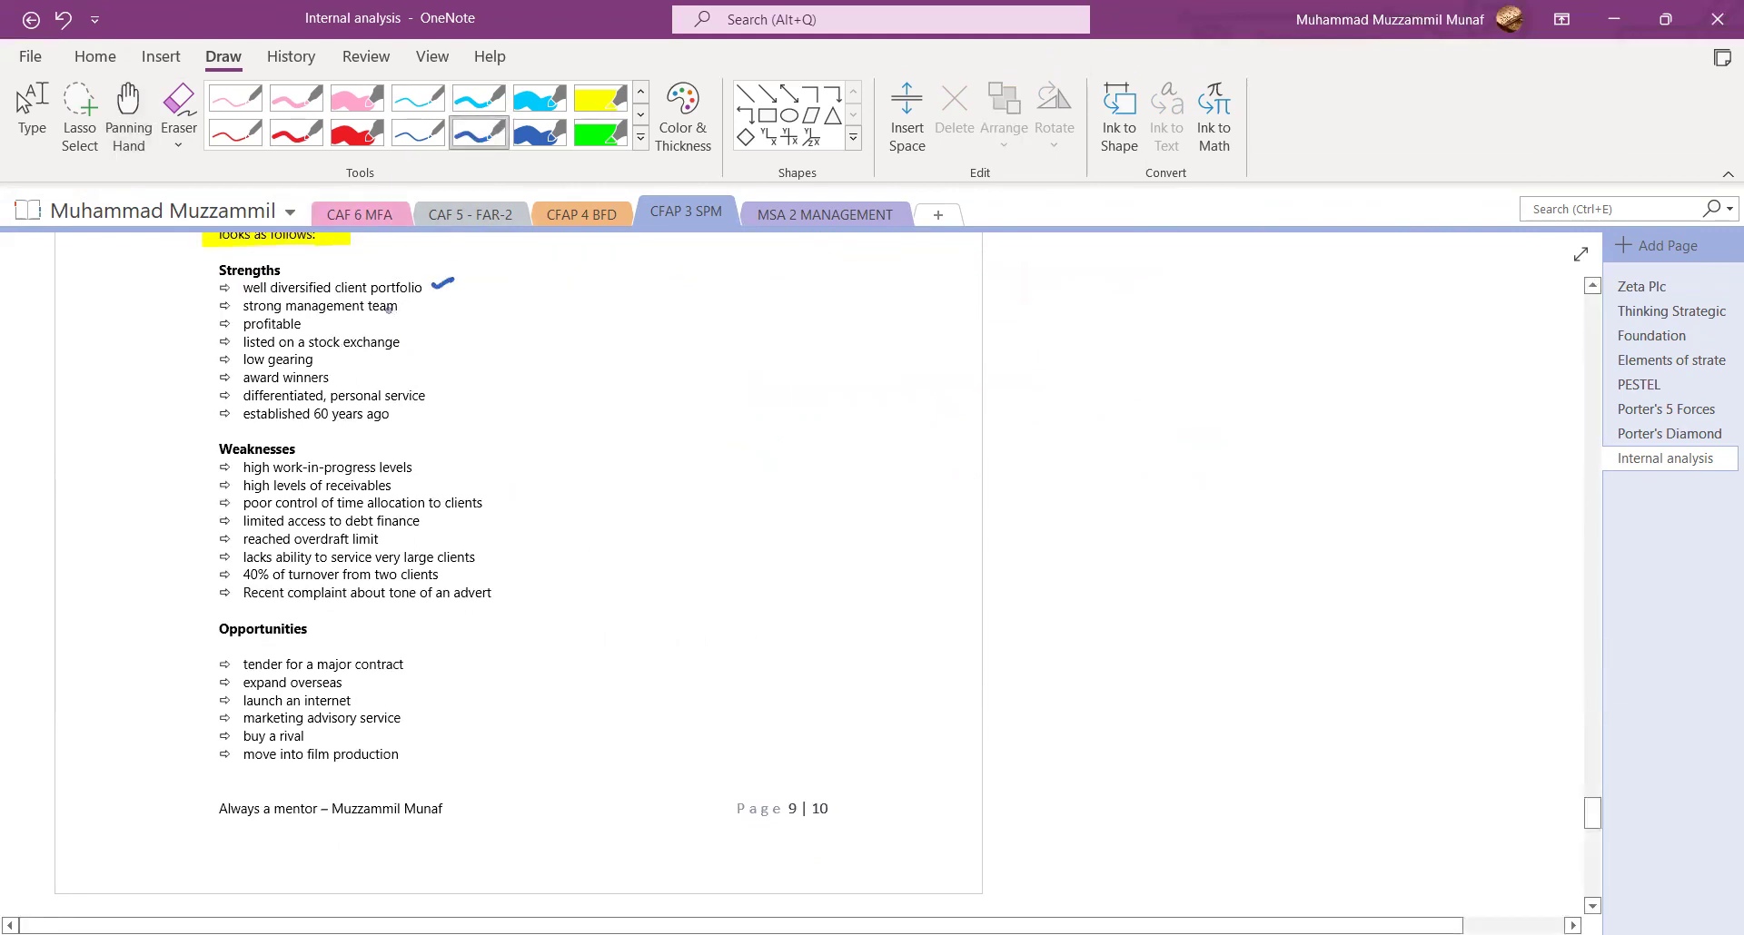
drag(342, 328, 366, 319)
drag(359, 375, 383, 365)
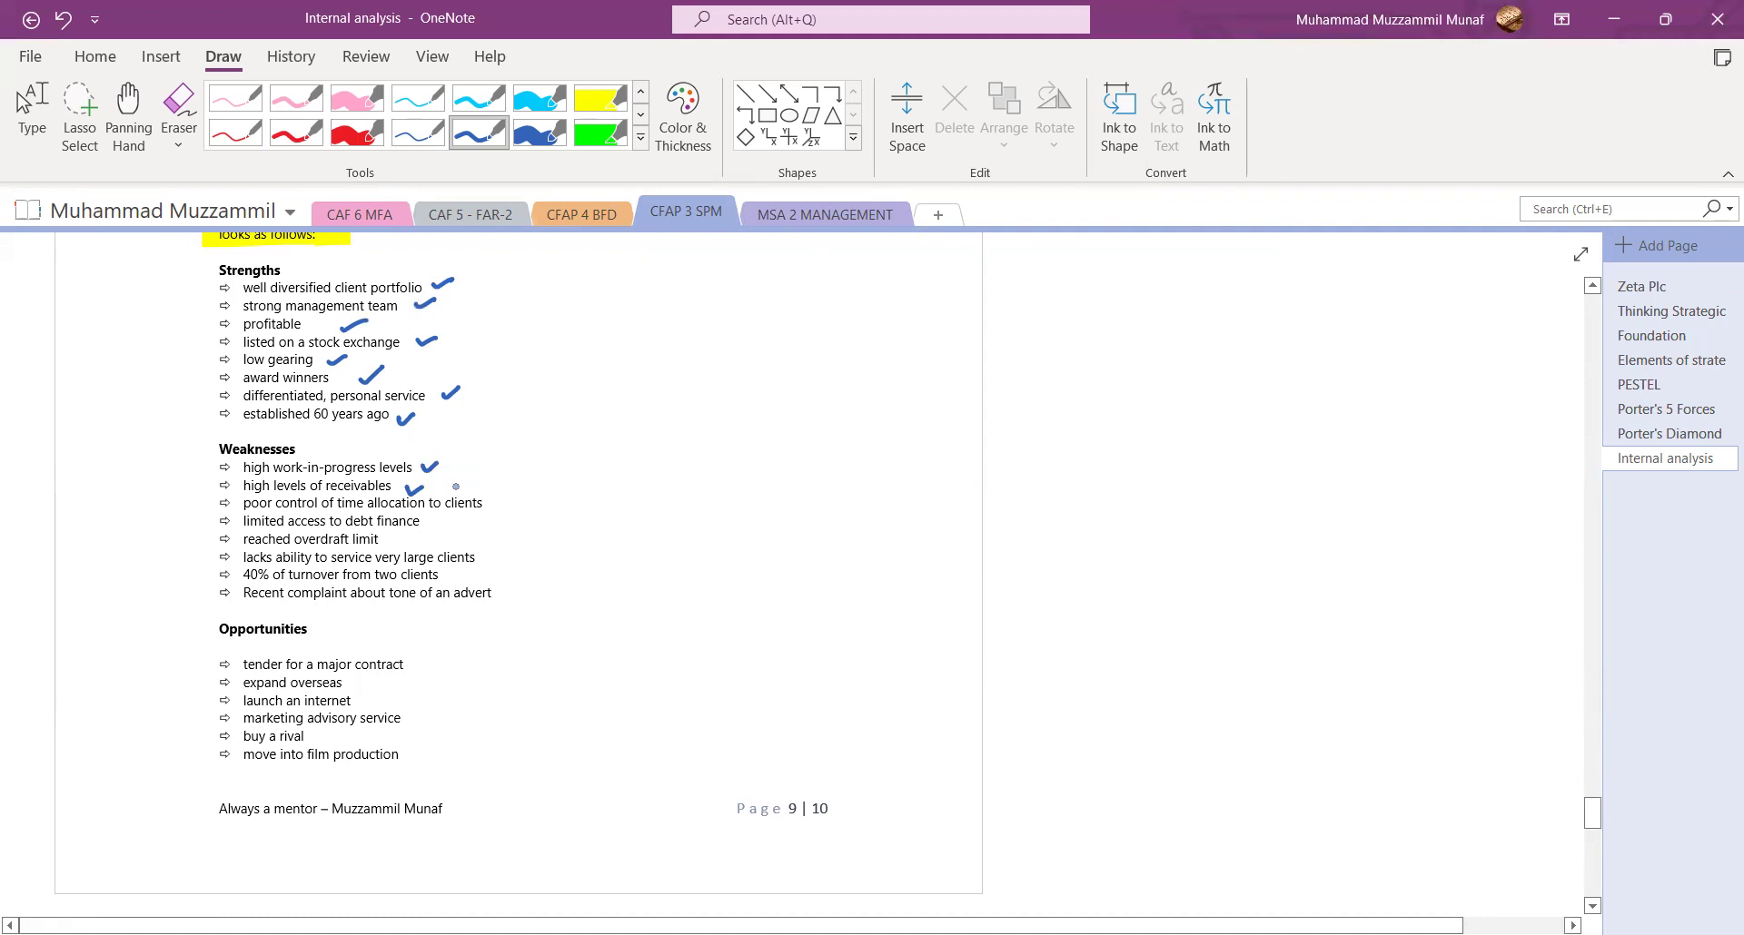
drag(489, 501, 507, 493)
Arrow the 40% turnover line to a handwritten 'dependency' and add a bent arrow below the complaint line.
drag(481, 576, 576, 578)
drag(577, 569, 675, 605)
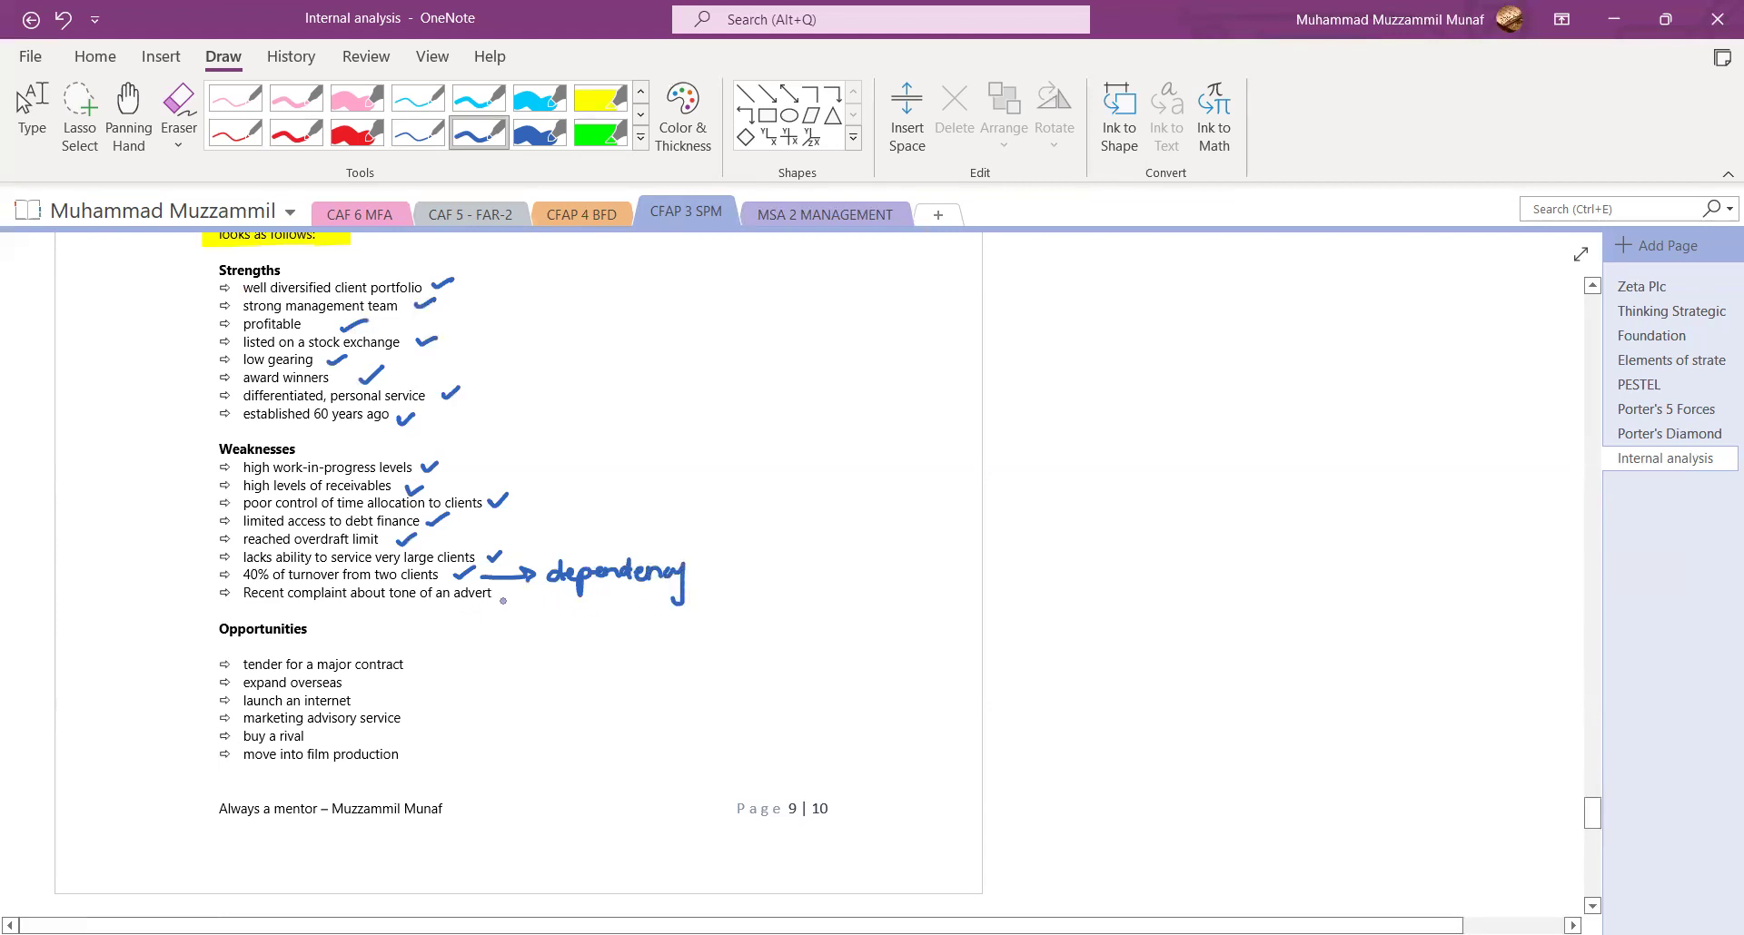
drag(461, 614, 498, 623)
click(128, 118)
drag(414, 227, 416, 428)
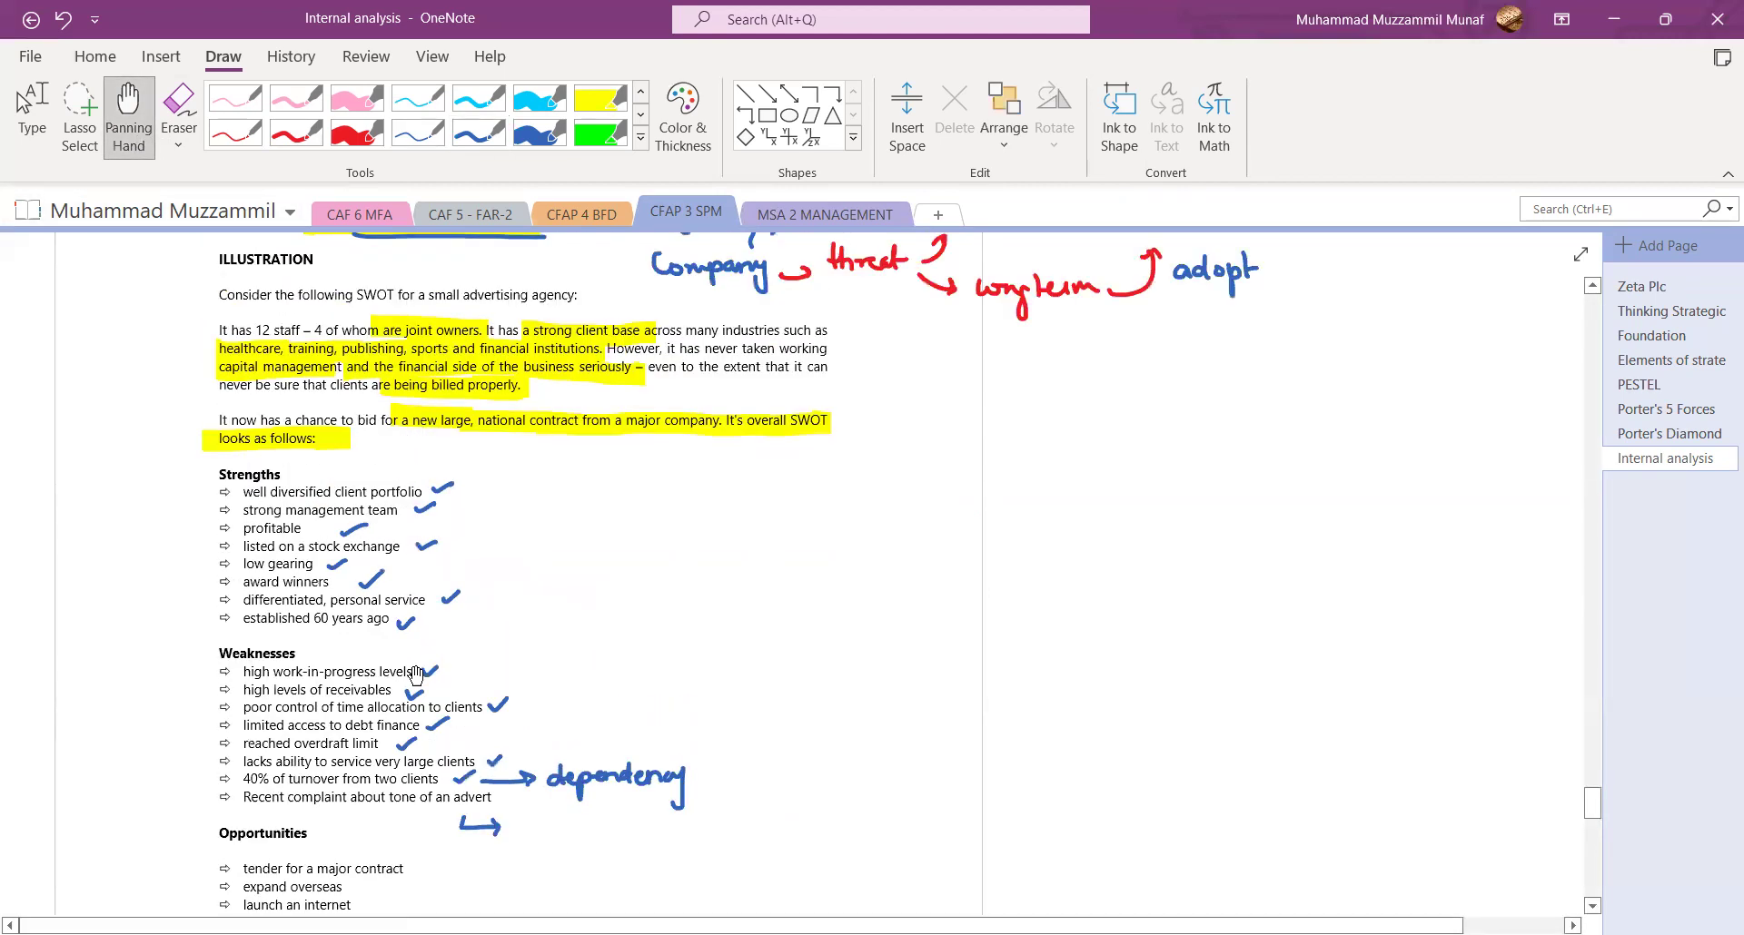
Tick 'tender for a major contract' and 'move into film production' in blue.
scroll(423, 629, down, 3)
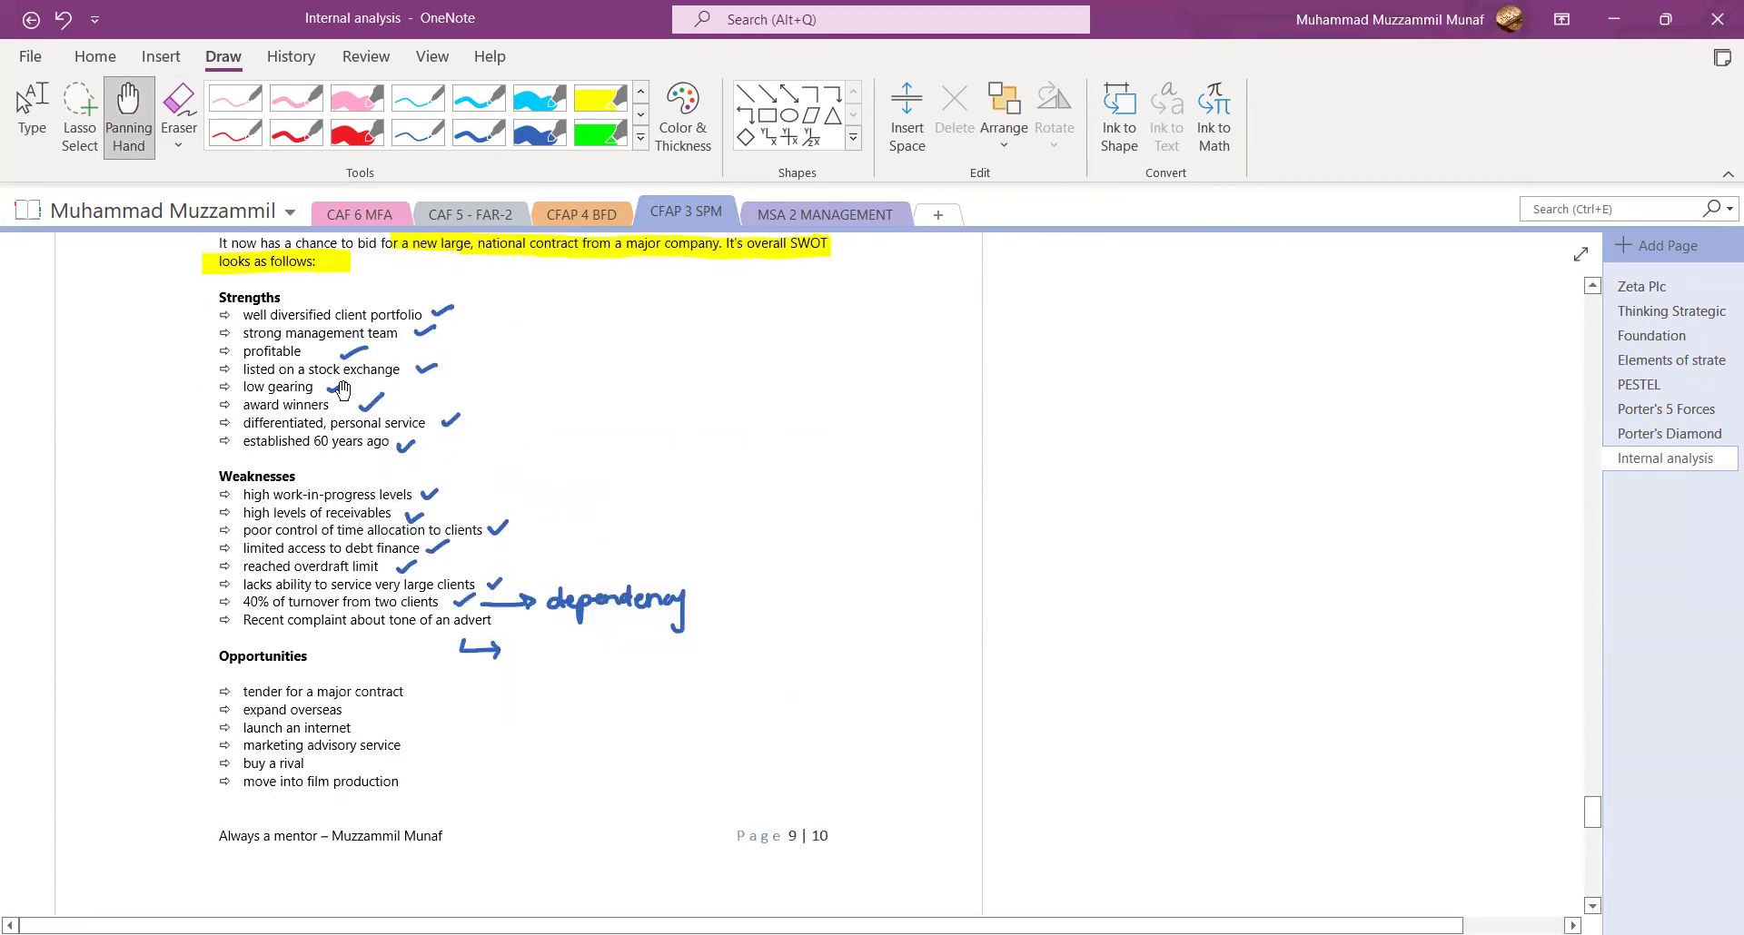
mouse_move(419, 416)
mouse_down()
mouse_move(419, 608)
mouse_move(435, 563)
mouse_up()
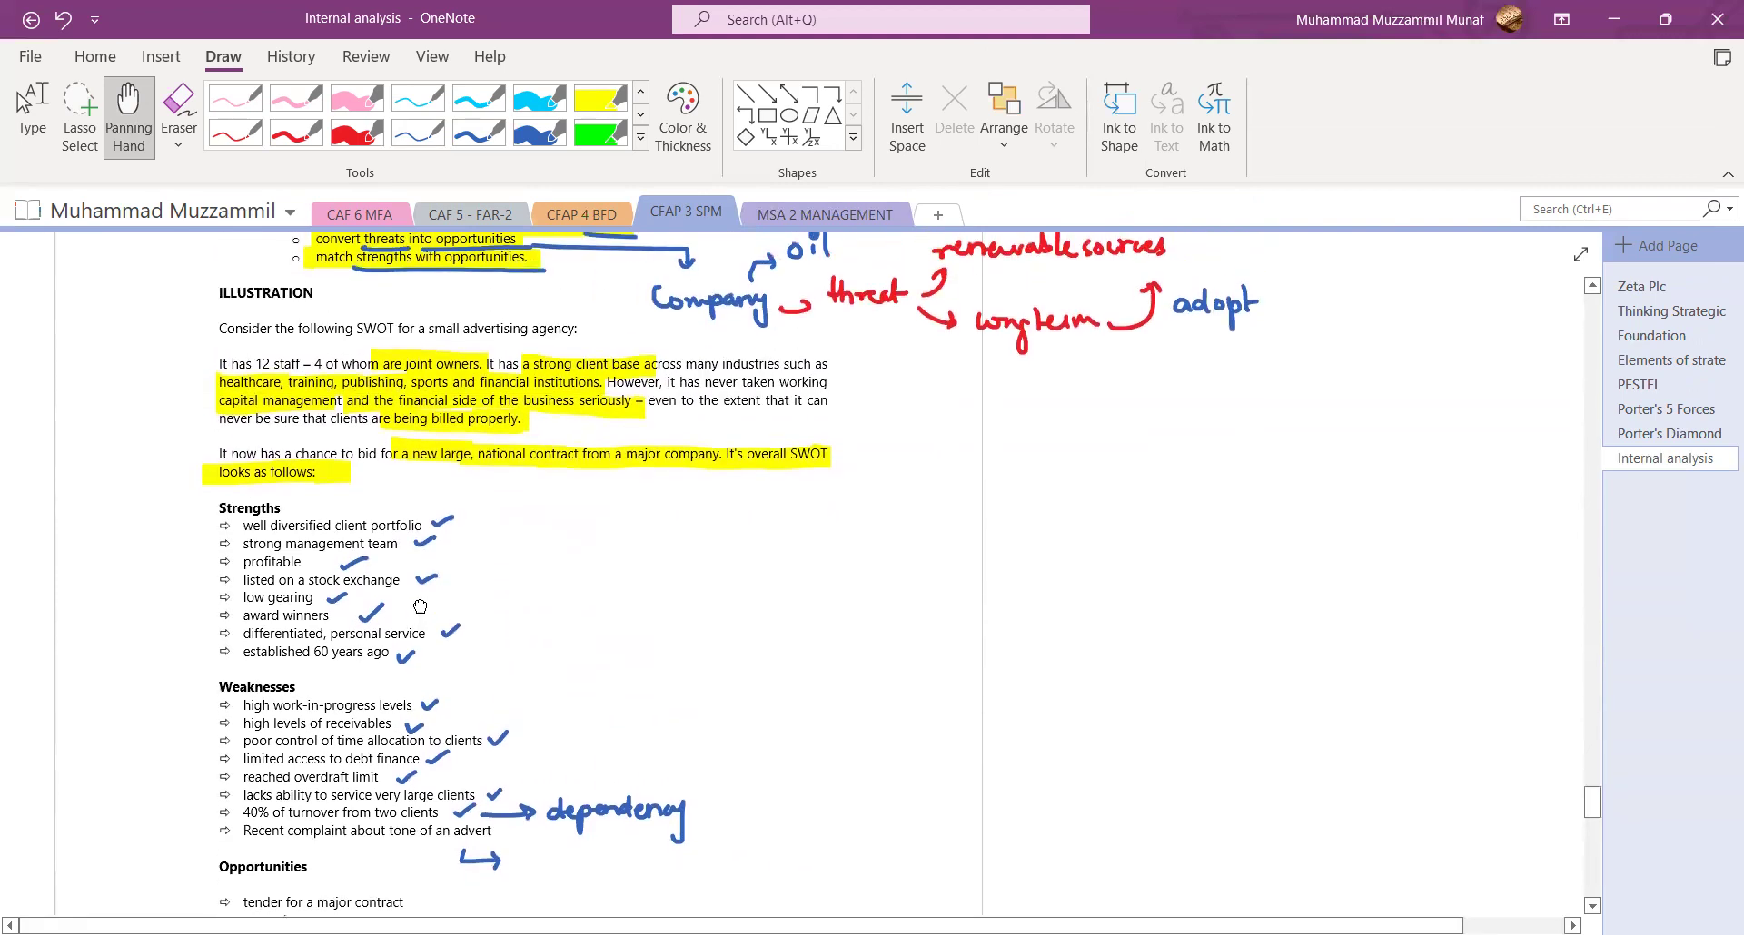
scroll(440, 572, down, 2)
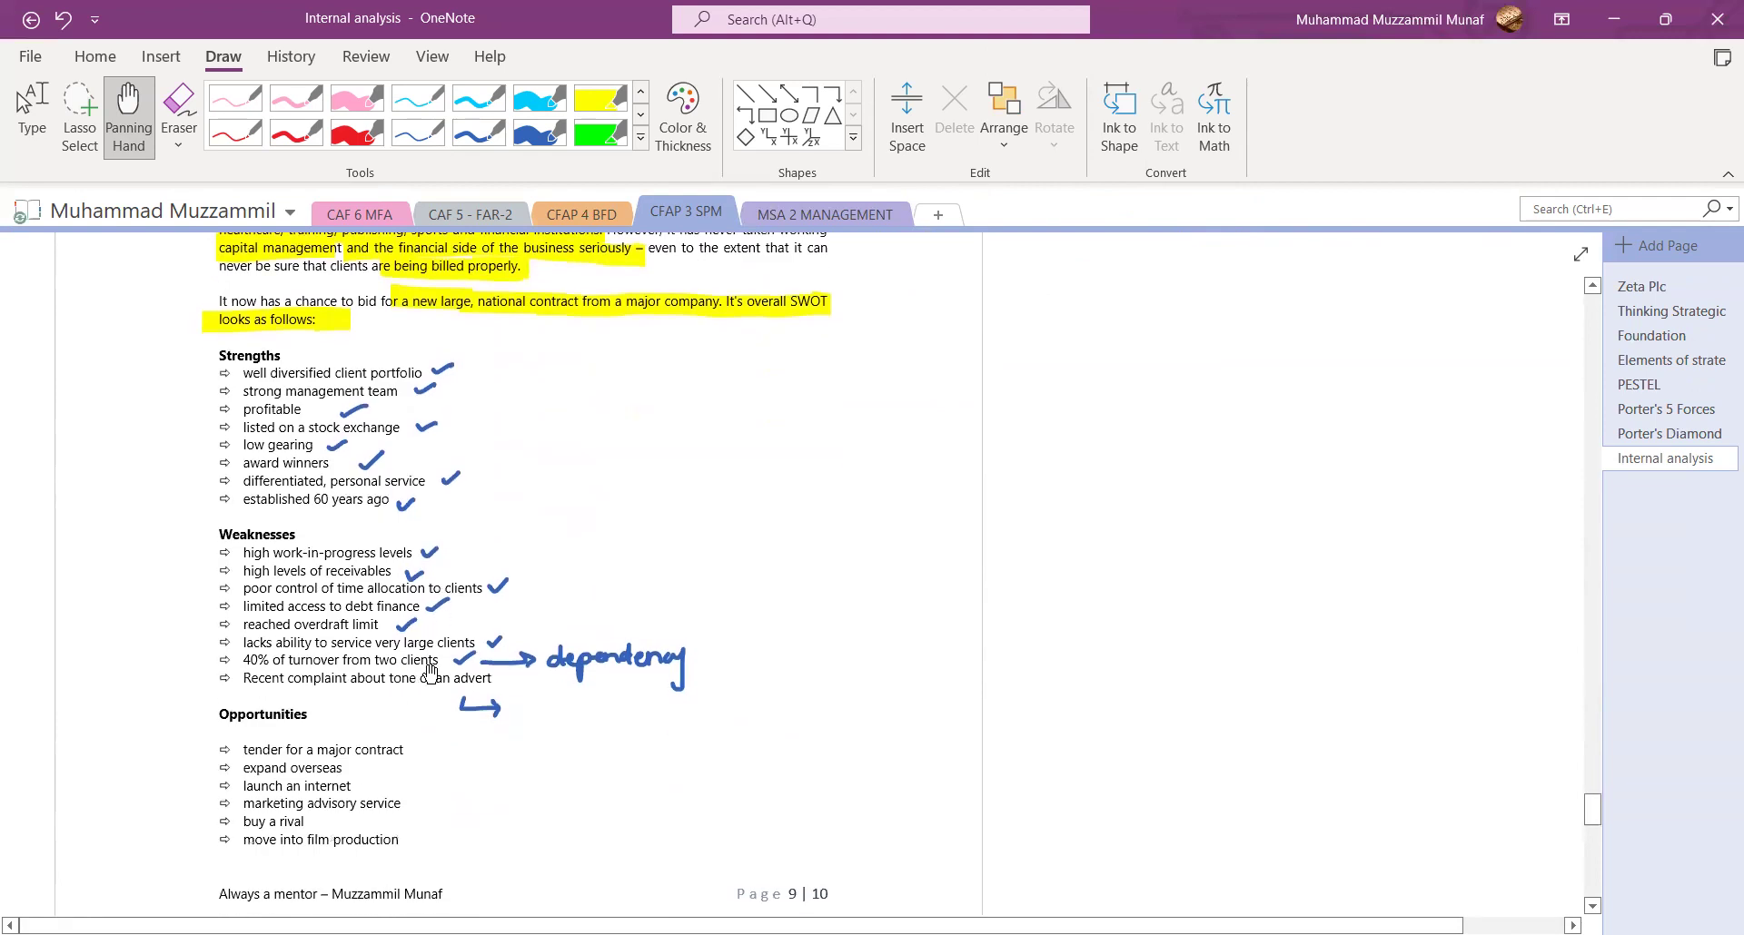
scroll(518, 496, up, 1)
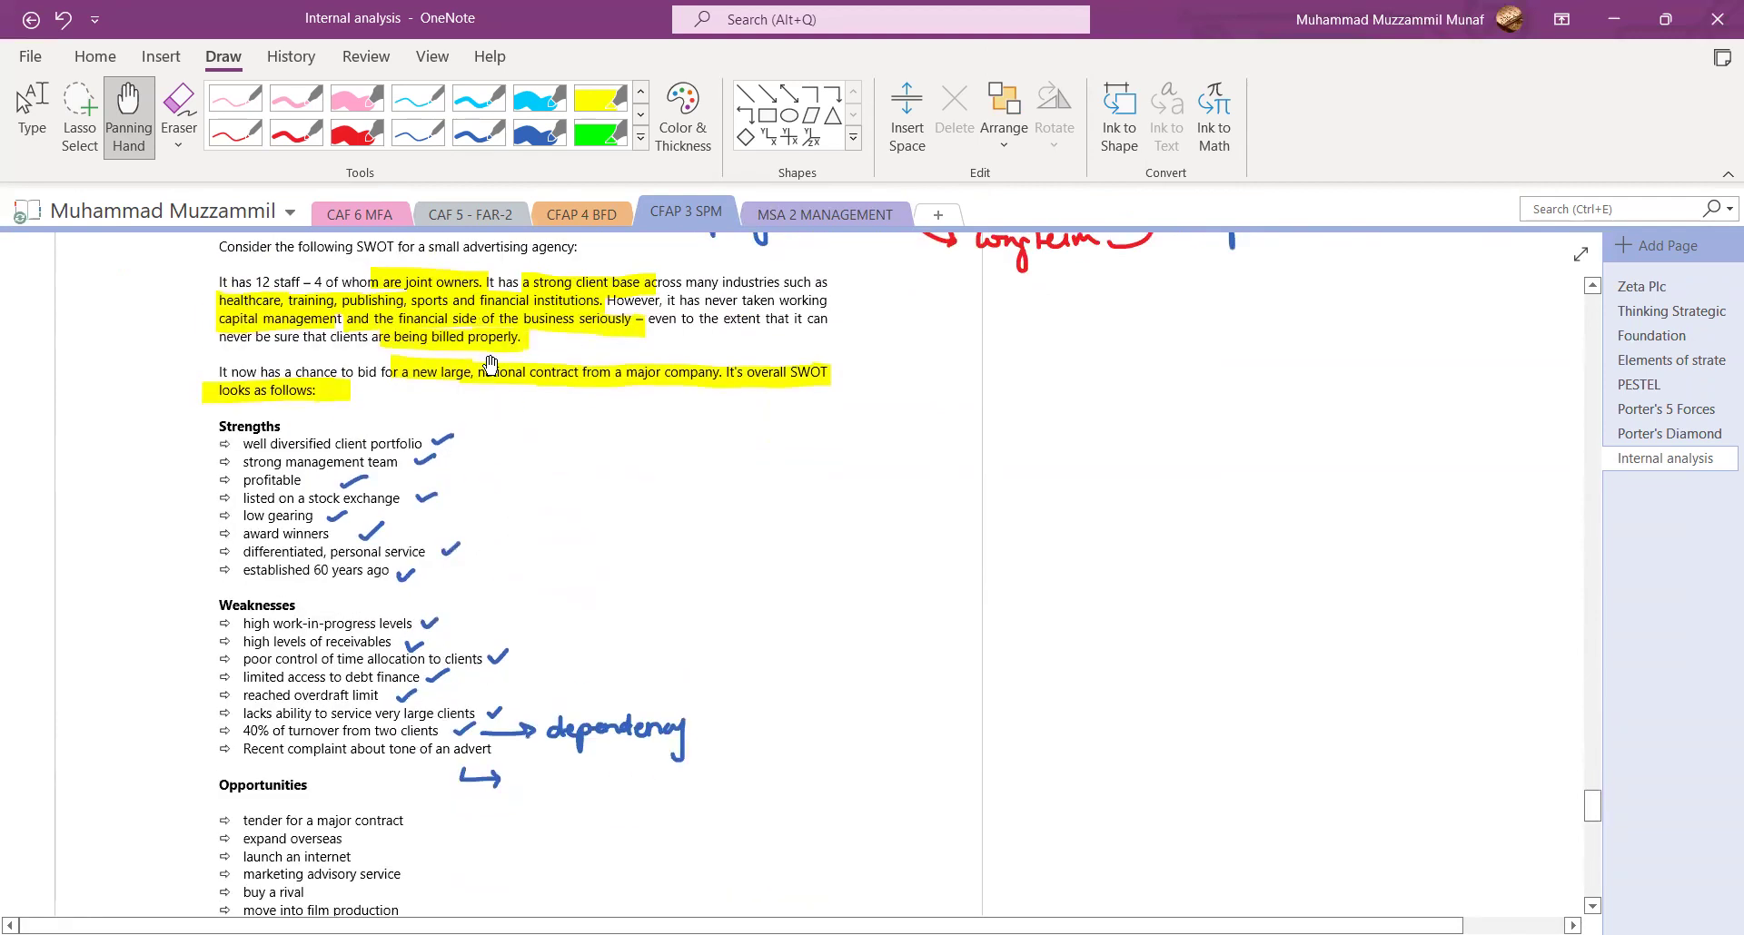
scroll(409, 644, down, 3)
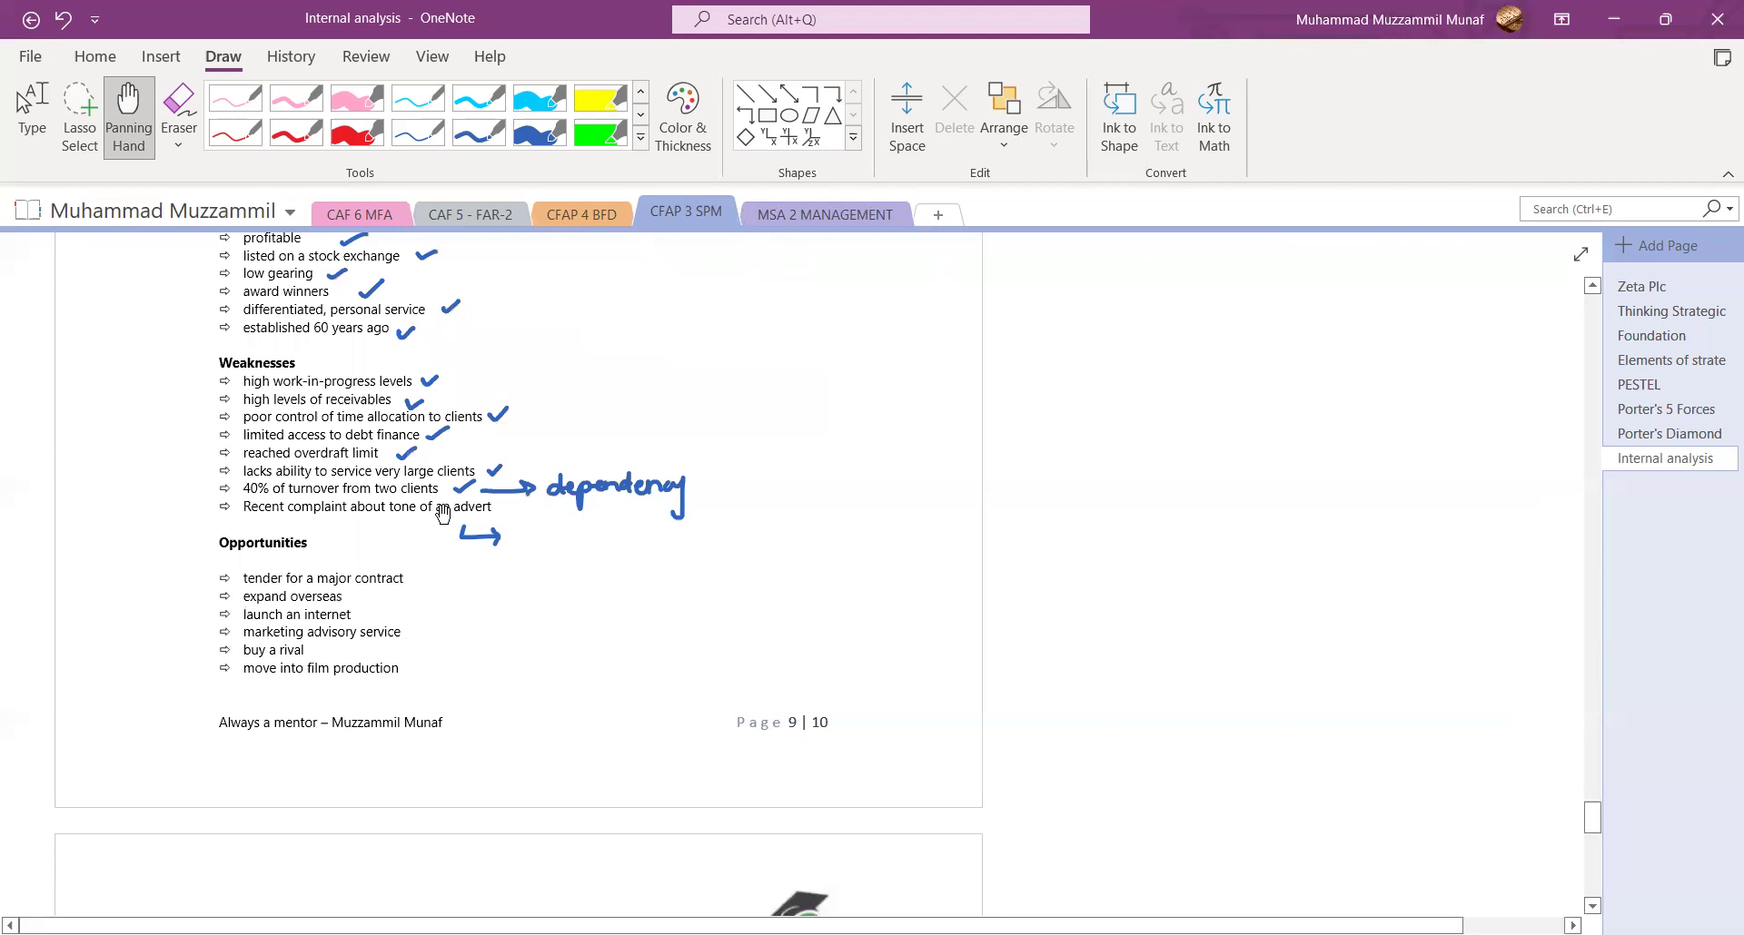
click(476, 138)
mouse_move(412, 577)
mouse_down()
mouse_move(428, 571)
mouse_move(391, 616)
mouse_up()
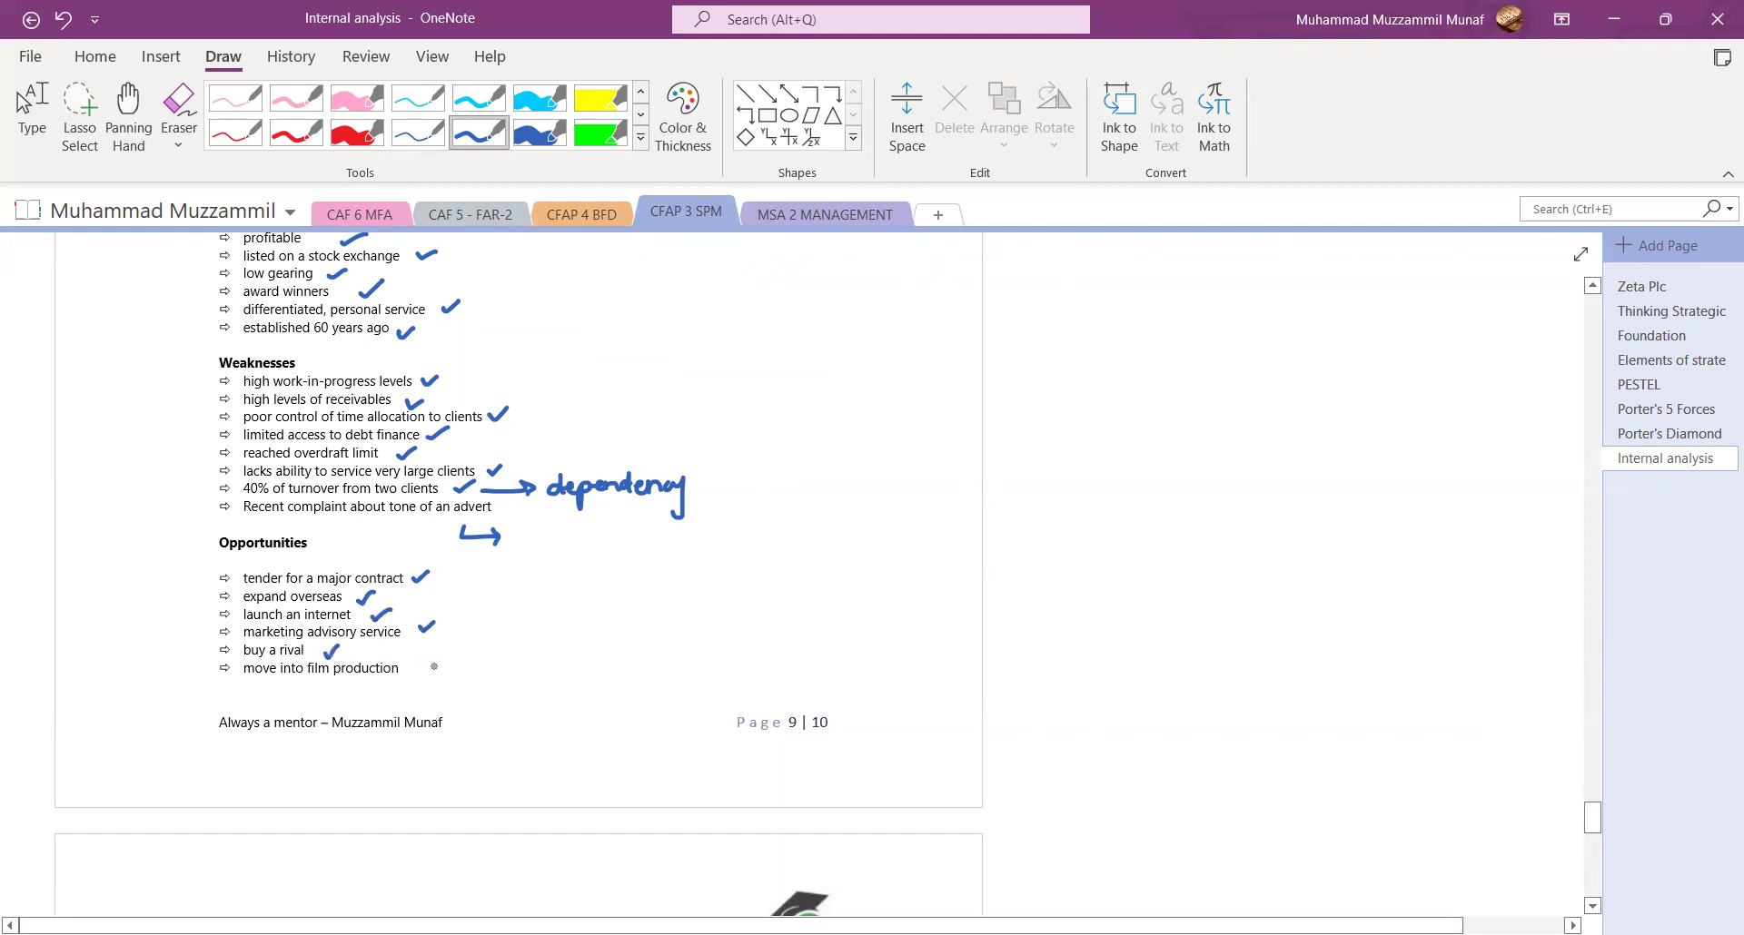
drag(416, 667, 433, 650)
click(128, 116)
Tick the recession, bank support, key staff and rival takeover threats in blue.
scroll(573, 677, down, 2)
scroll(596, 573, down, 2)
scroll(627, 635, down, 2)
scroll(646, 662, down, 2)
scroll(551, 645, down, 1)
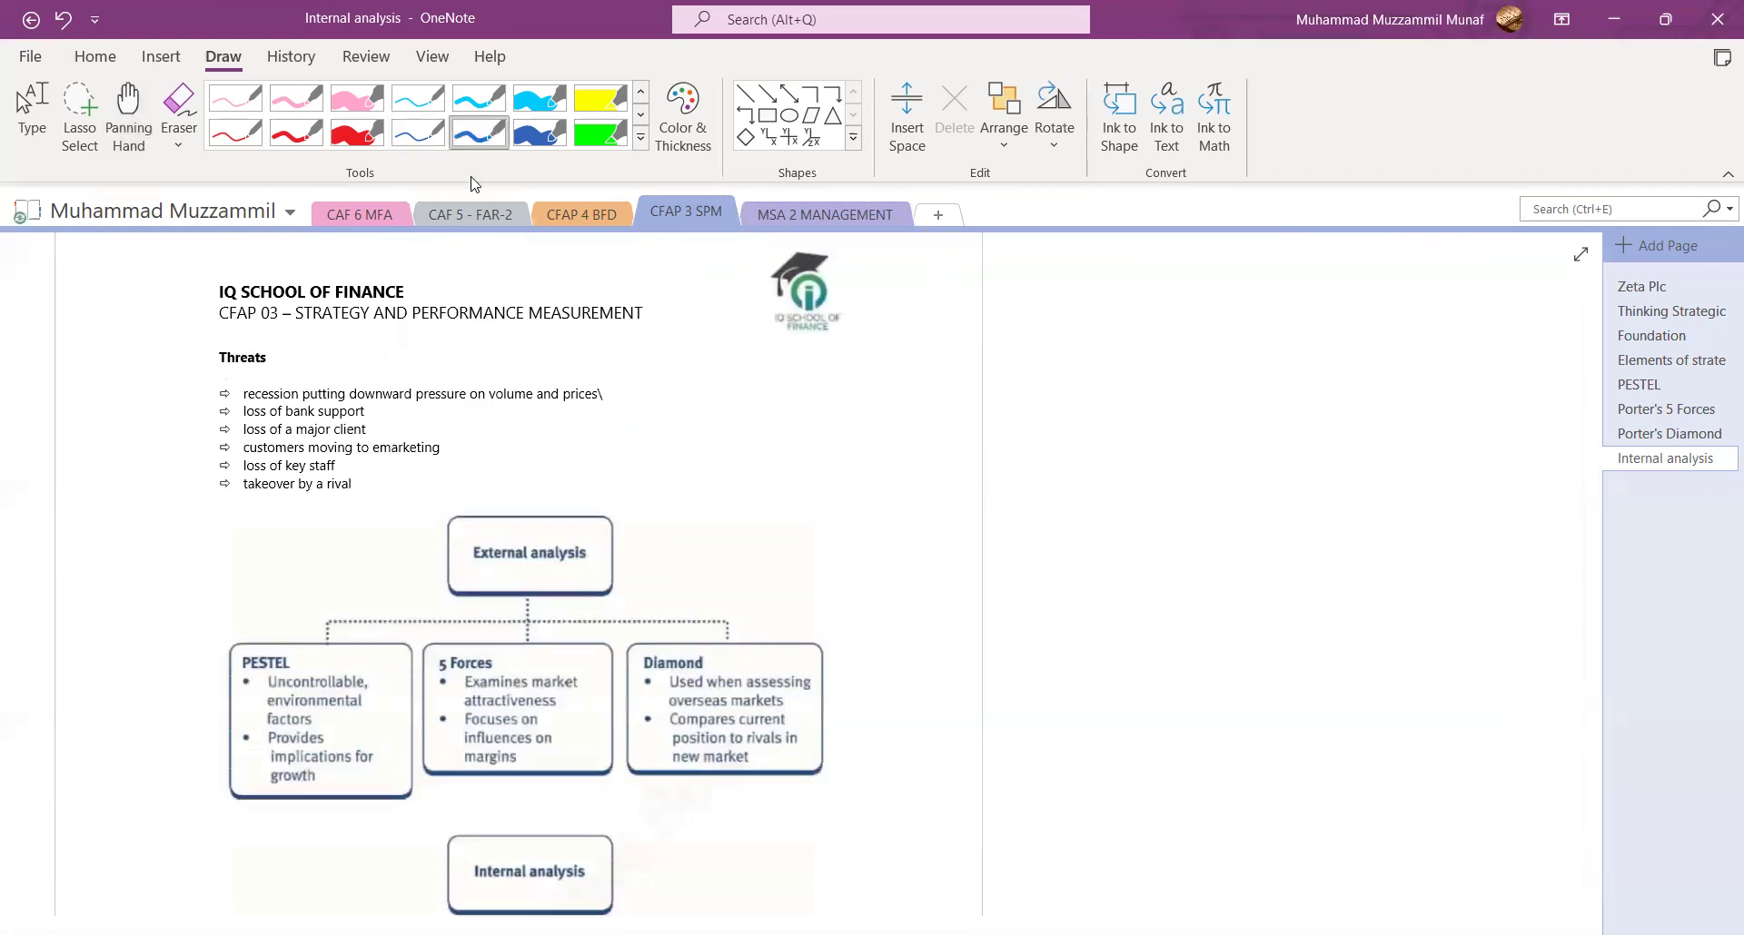
drag(614, 391, 636, 387)
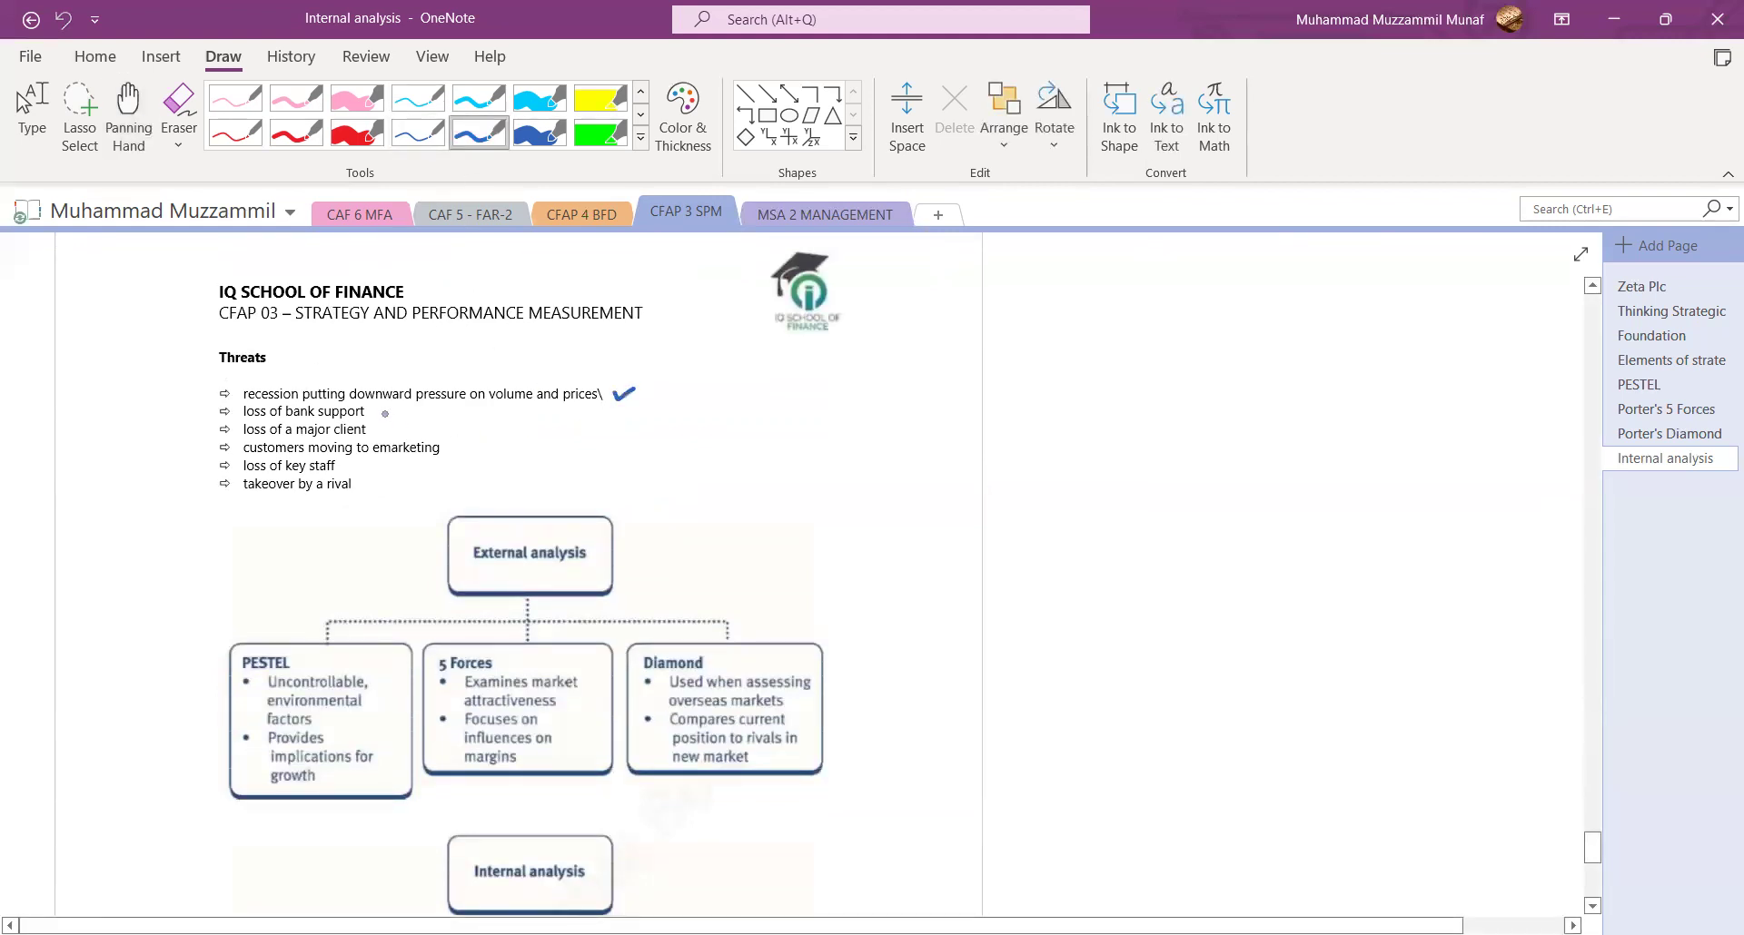
drag(378, 413, 475, 440)
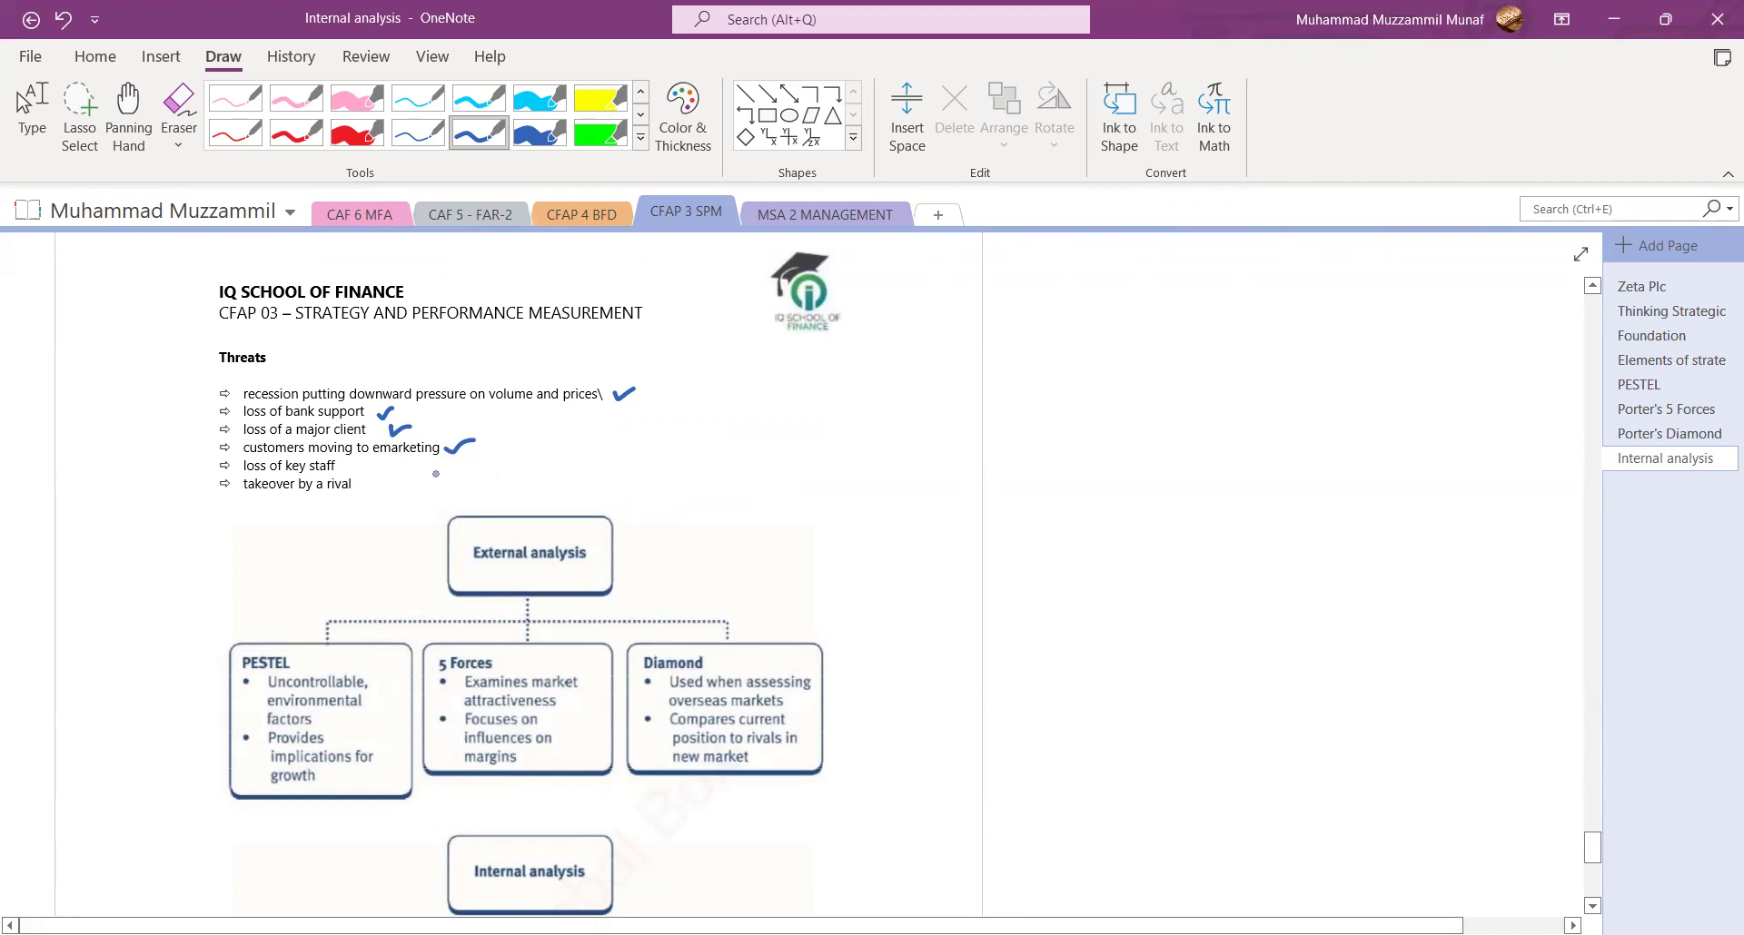
drag(344, 466, 396, 473)
click(128, 118)
scroll(436, 545, up, 3)
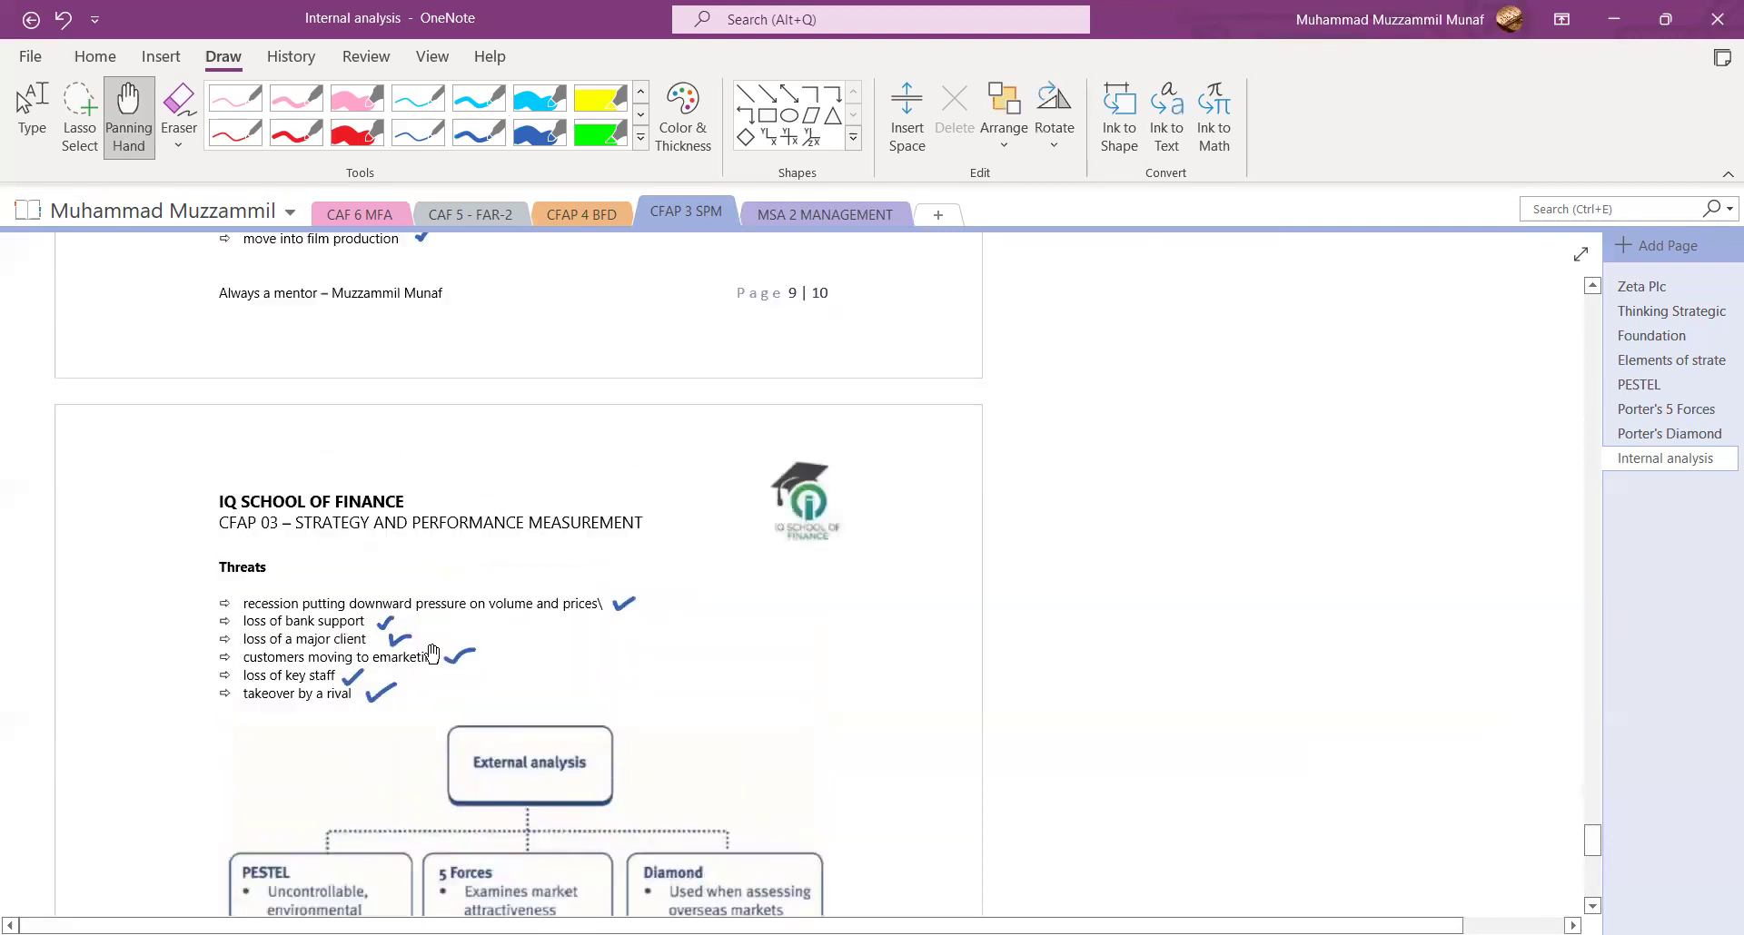
scroll(587, 441, up, 5)
scroll(590, 454, up, 3)
scroll(632, 617, down, 2)
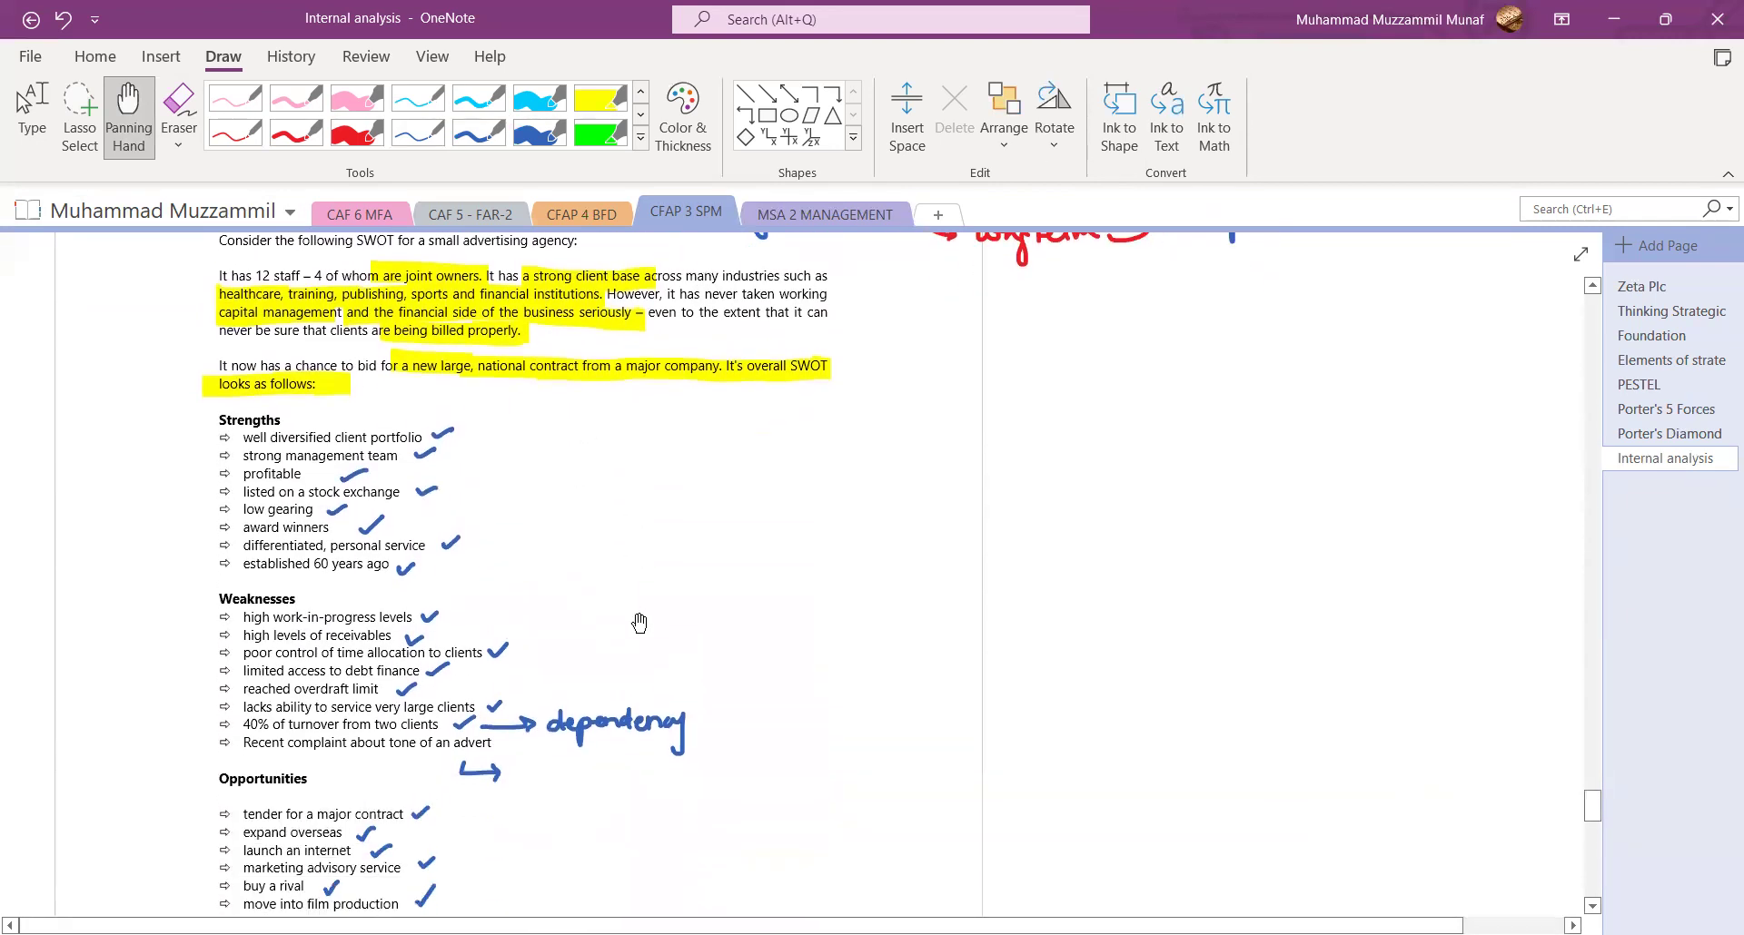
scroll(625, 660, down, 2)
scroll(653, 633, down, 1)
scroll(673, 595, down, 2)
scroll(696, 602, down, 2)
scroll(609, 581, down, 4)
scroll(616, 675, down, 1)
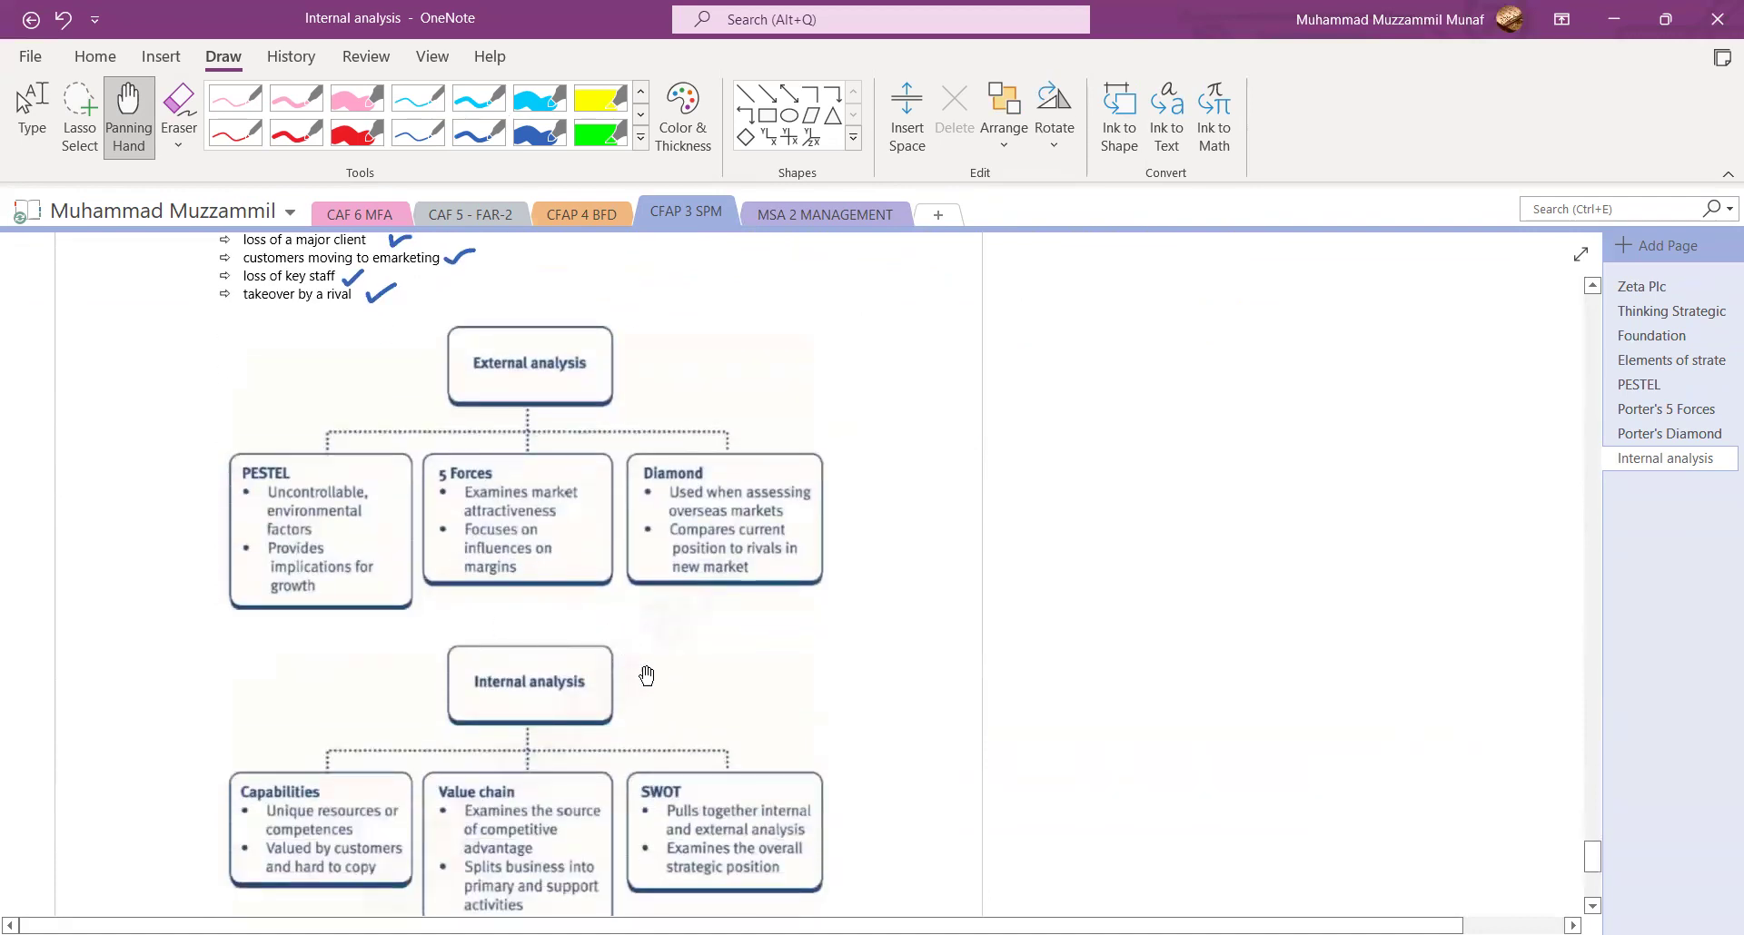
scroll(779, 736, down, 1)
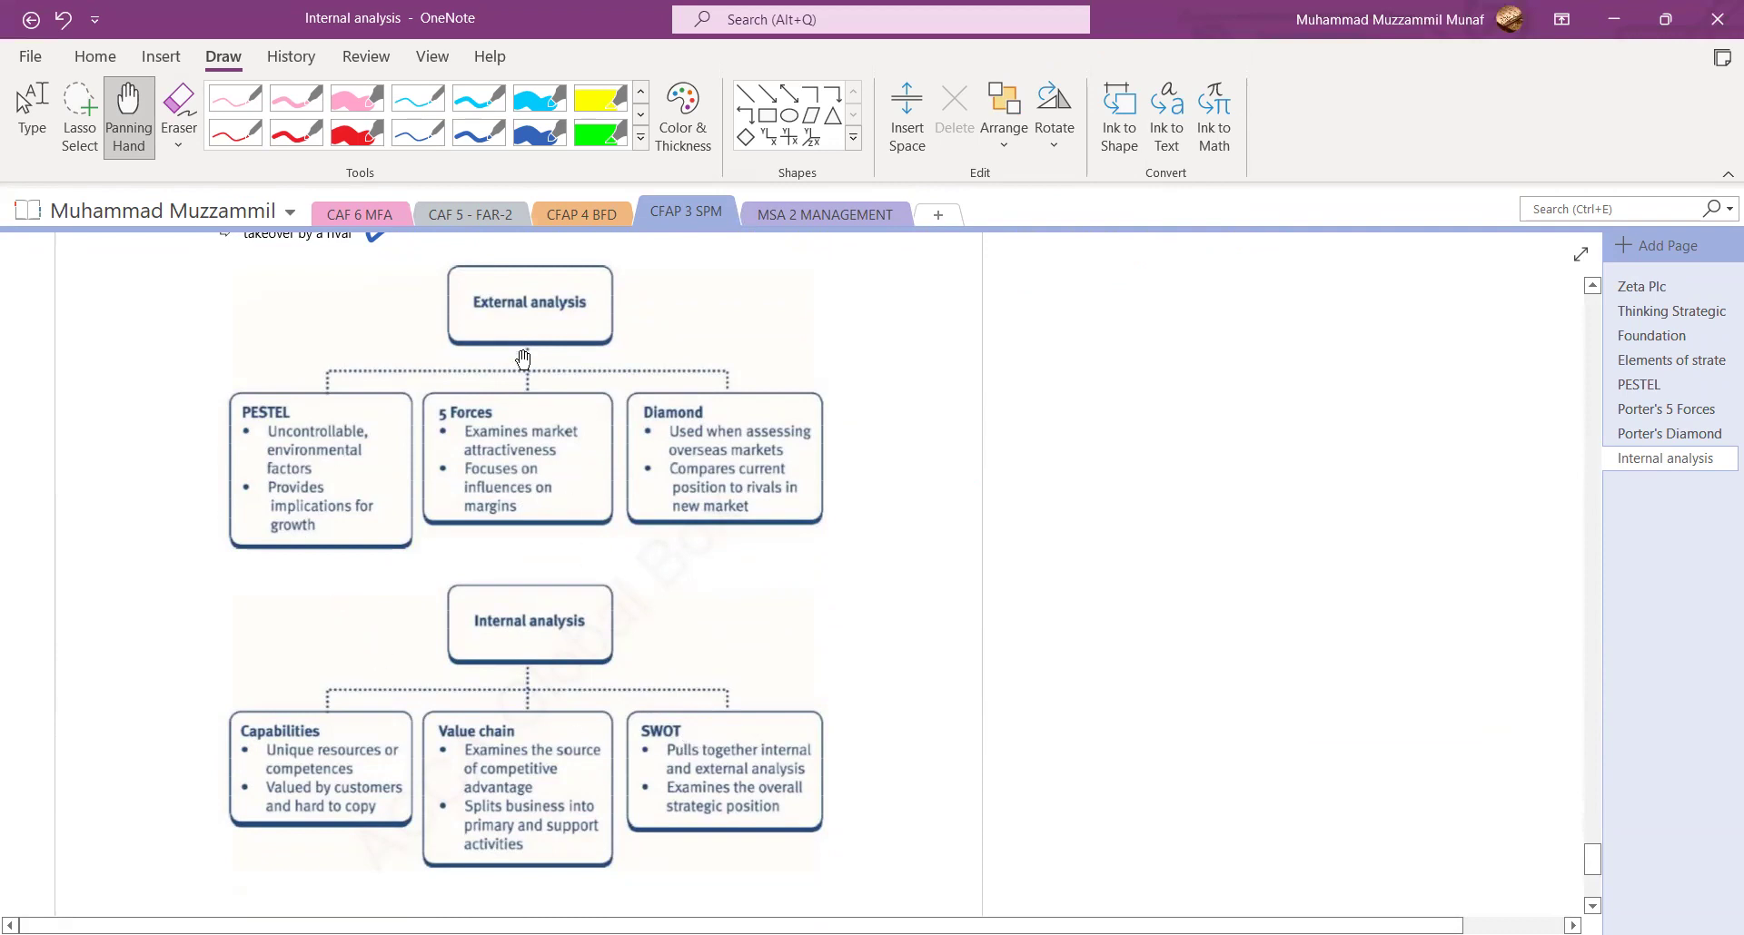
Write red bullets 'case study' and 'Questions' beside the diagrams and tick both in blue.
click(296, 132)
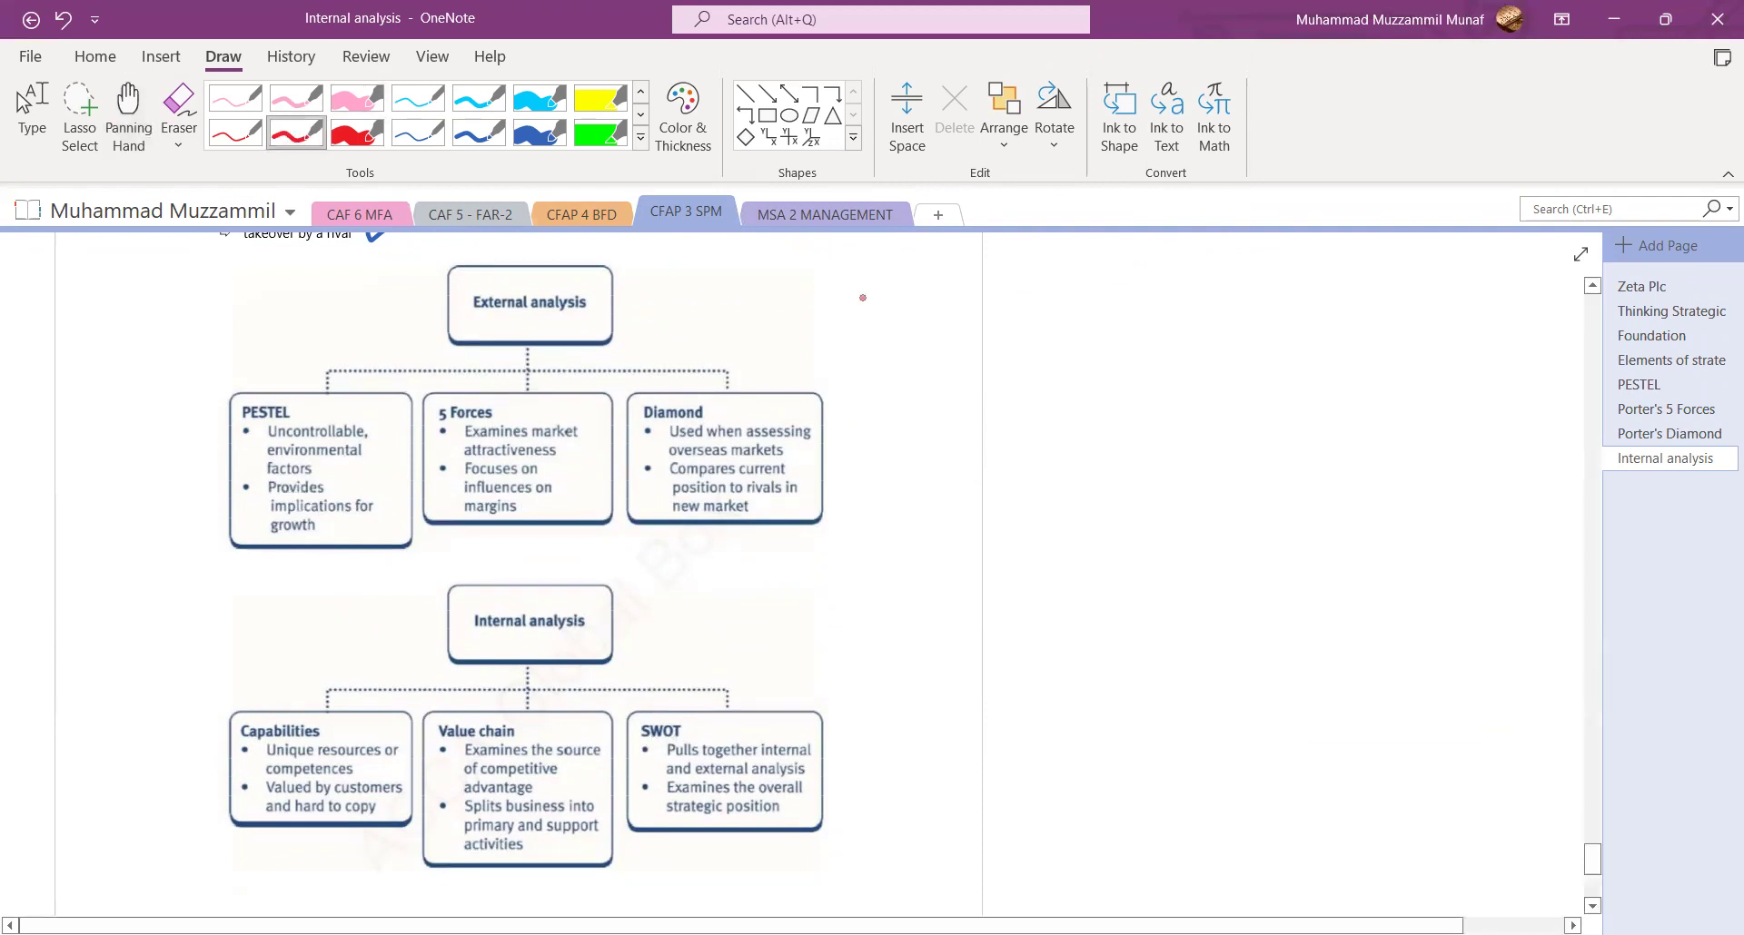
mouse_move(886, 292)
mouse_down()
mouse_move(983, 292)
mouse_move(999, 320)
mouse_up()
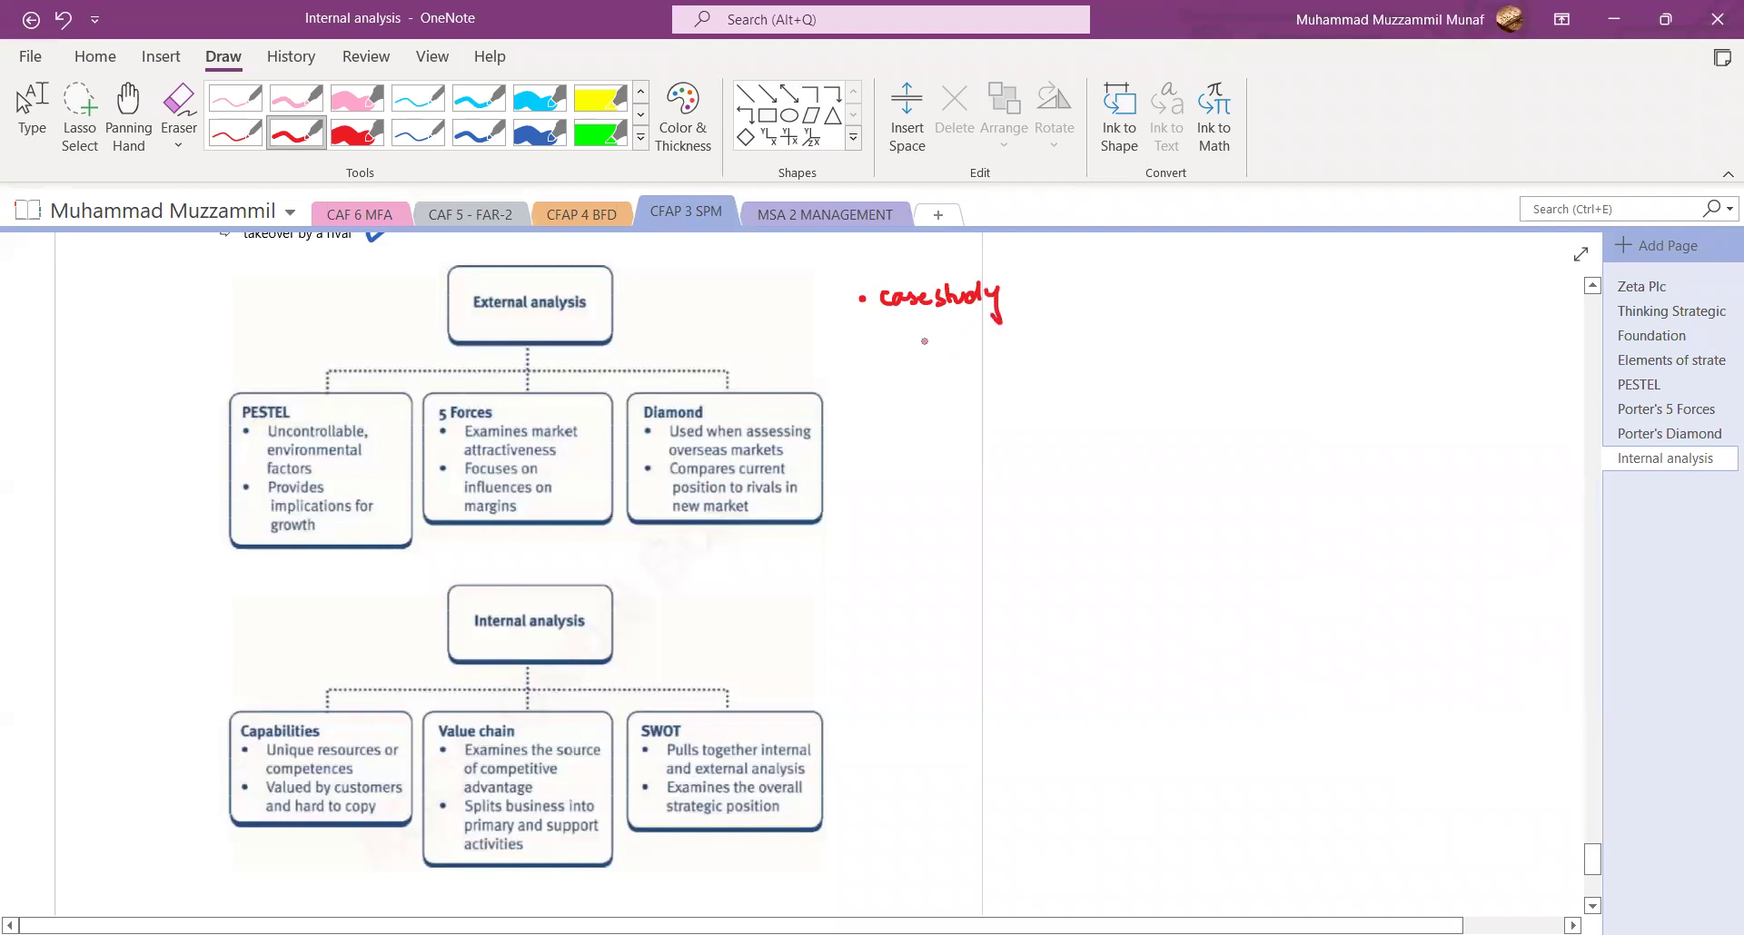
click(863, 347)
mouse_move(838, 296)
mouse_down()
mouse_move(845, 329)
mouse_move(904, 350)
mouse_move(1003, 344)
mouse_up()
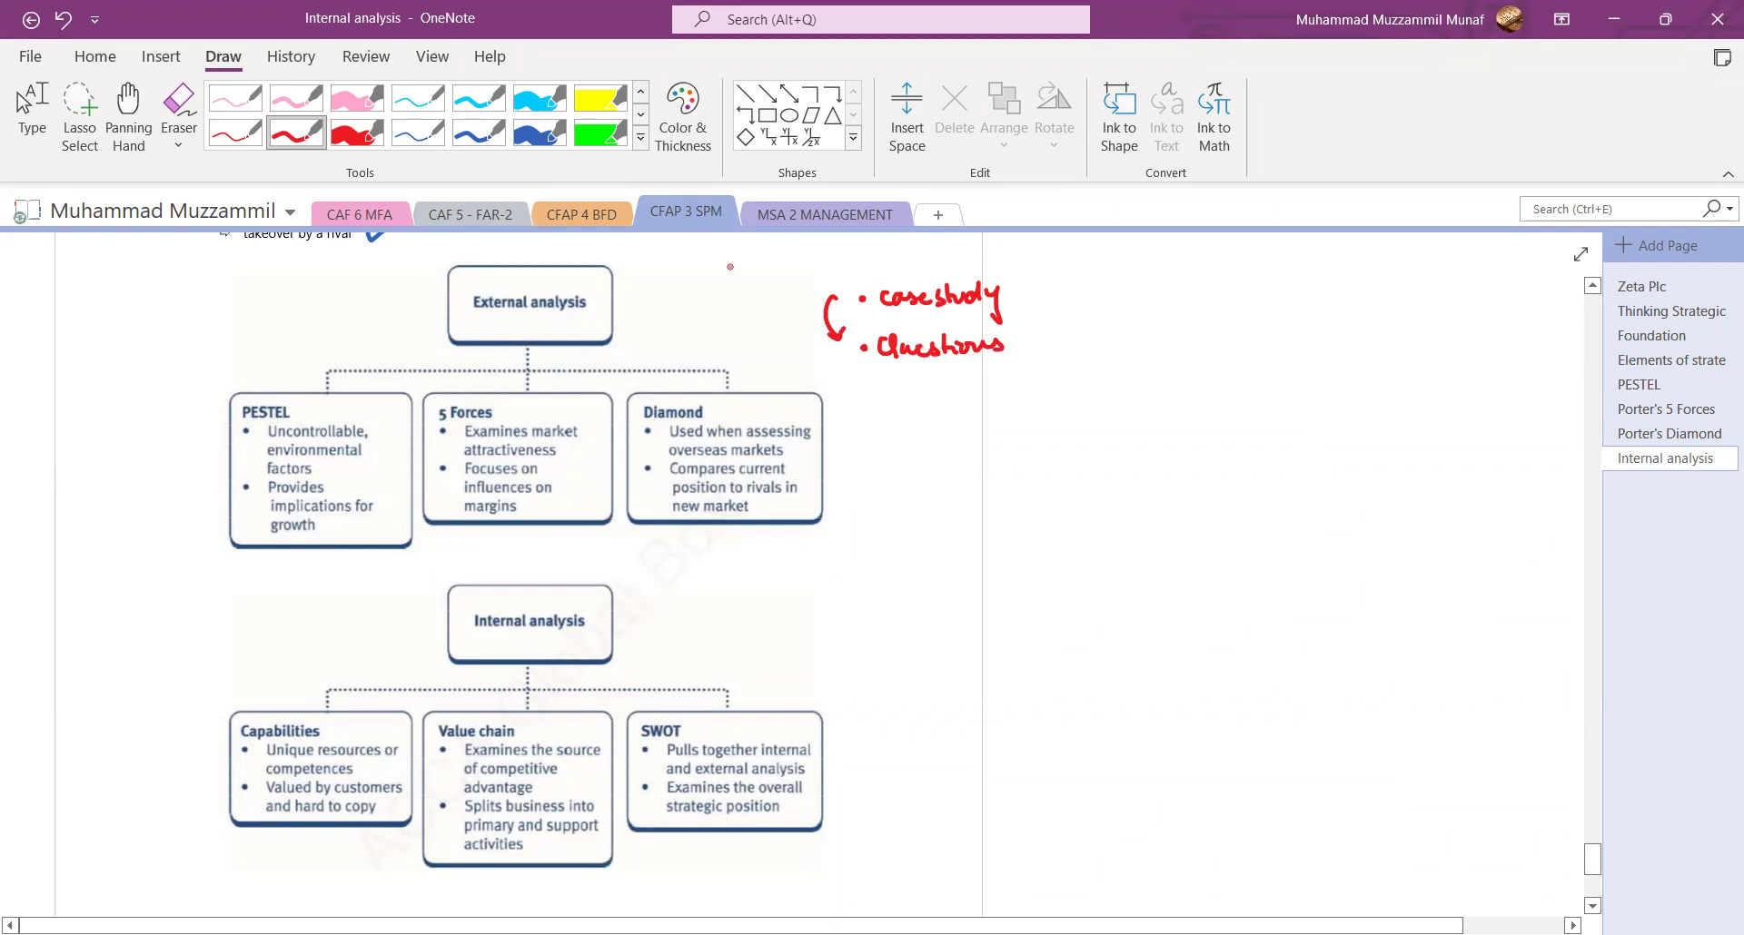
click(479, 132)
drag(1011, 287, 1031, 281)
drag(1014, 341, 1042, 332)
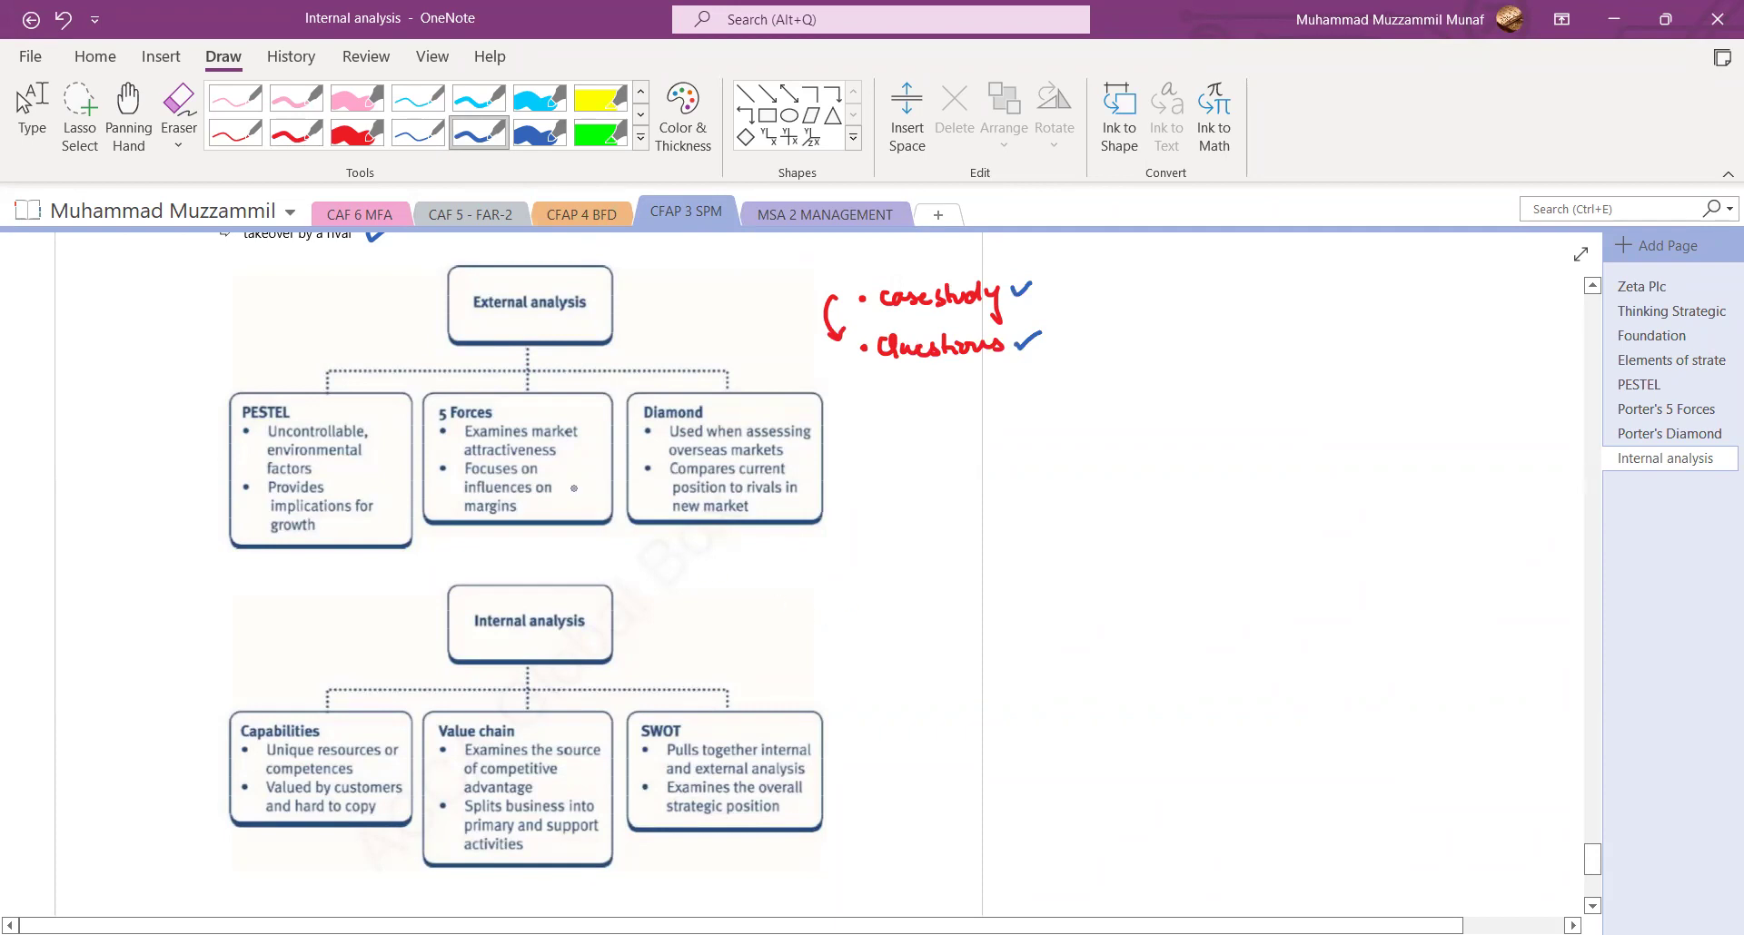
Tick the External and Internal analysis boxes, write SWOT in blue and box it in red.
drag(592, 324, 638, 309)
mouse_move(597, 608)
mouse_down()
mouse_move(795, 592)
mouse_move(800, 607)
mouse_up()
drag(788, 587, 810, 586)
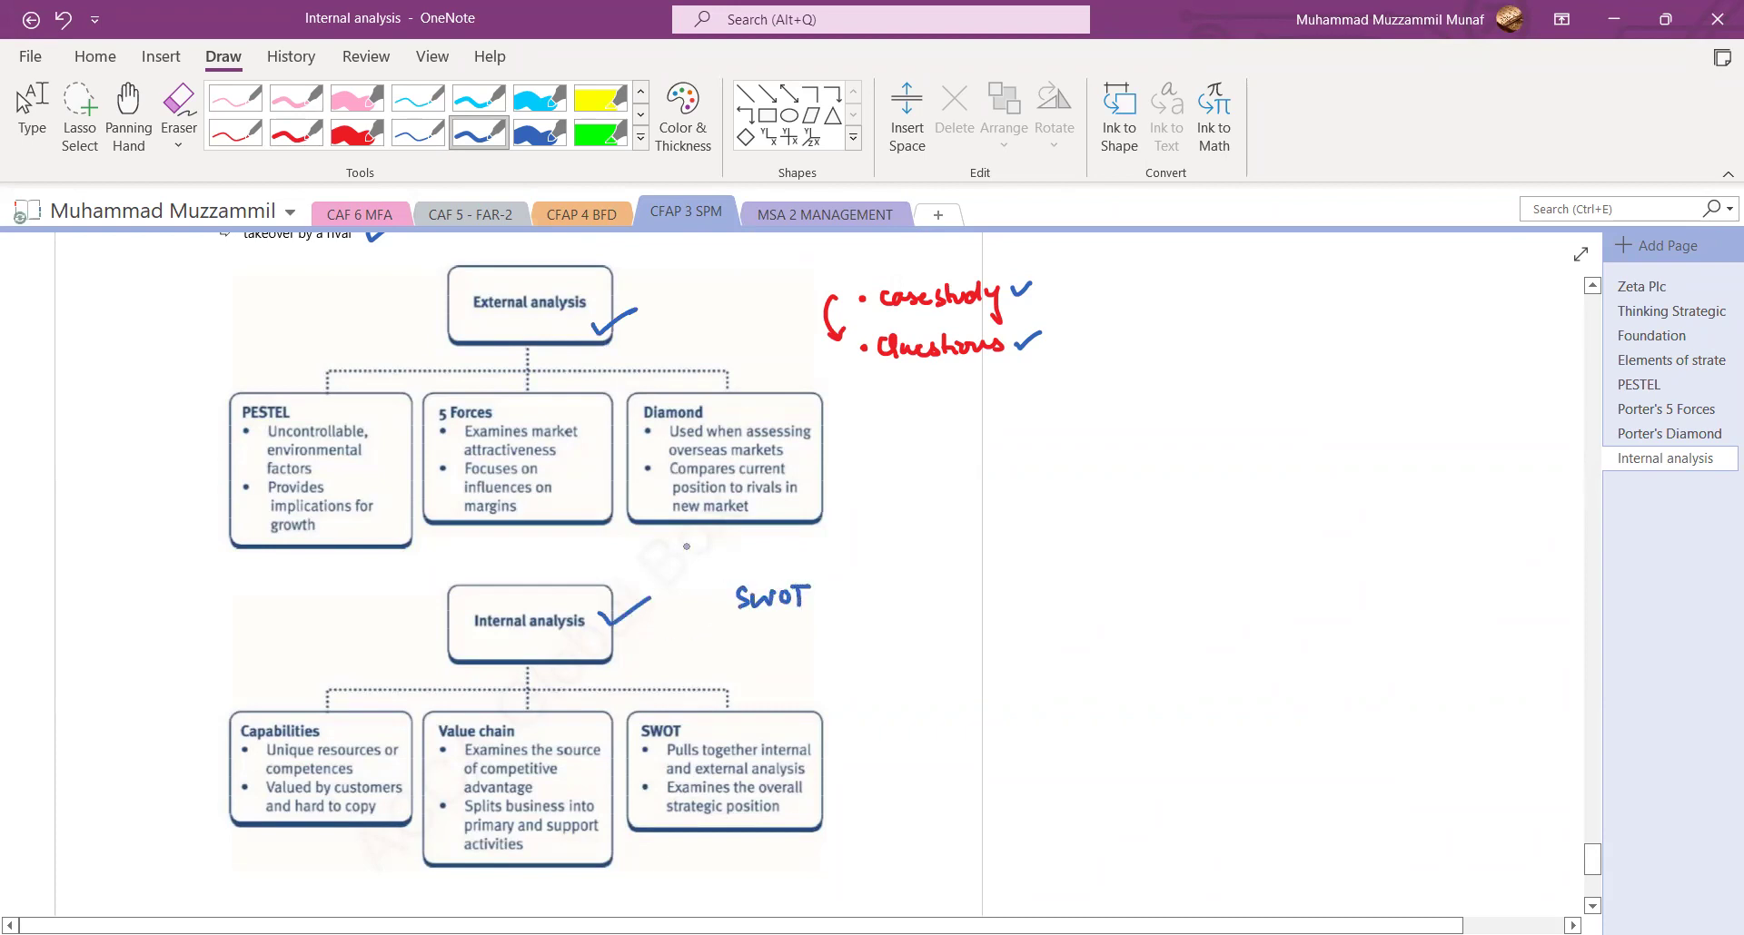
click(296, 133)
mouse_move(718, 616)
mouse_down()
mouse_move(823, 569)
mouse_move(755, 623)
mouse_move(717, 614)
mouse_move(737, 623)
mouse_up()
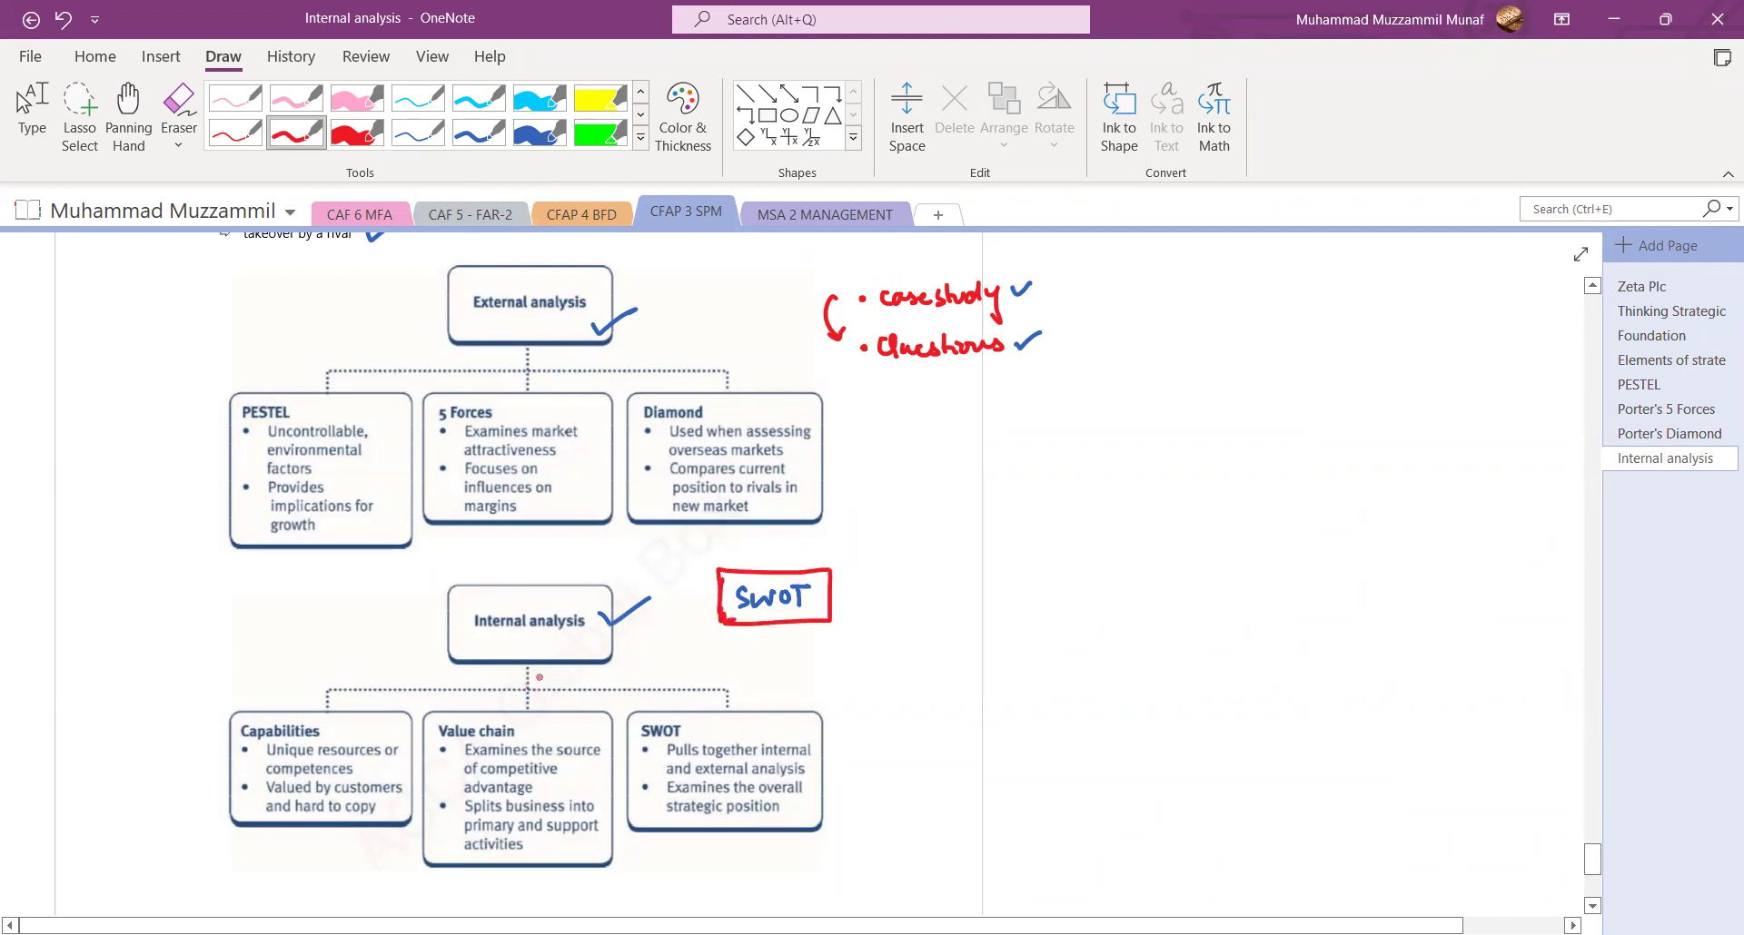